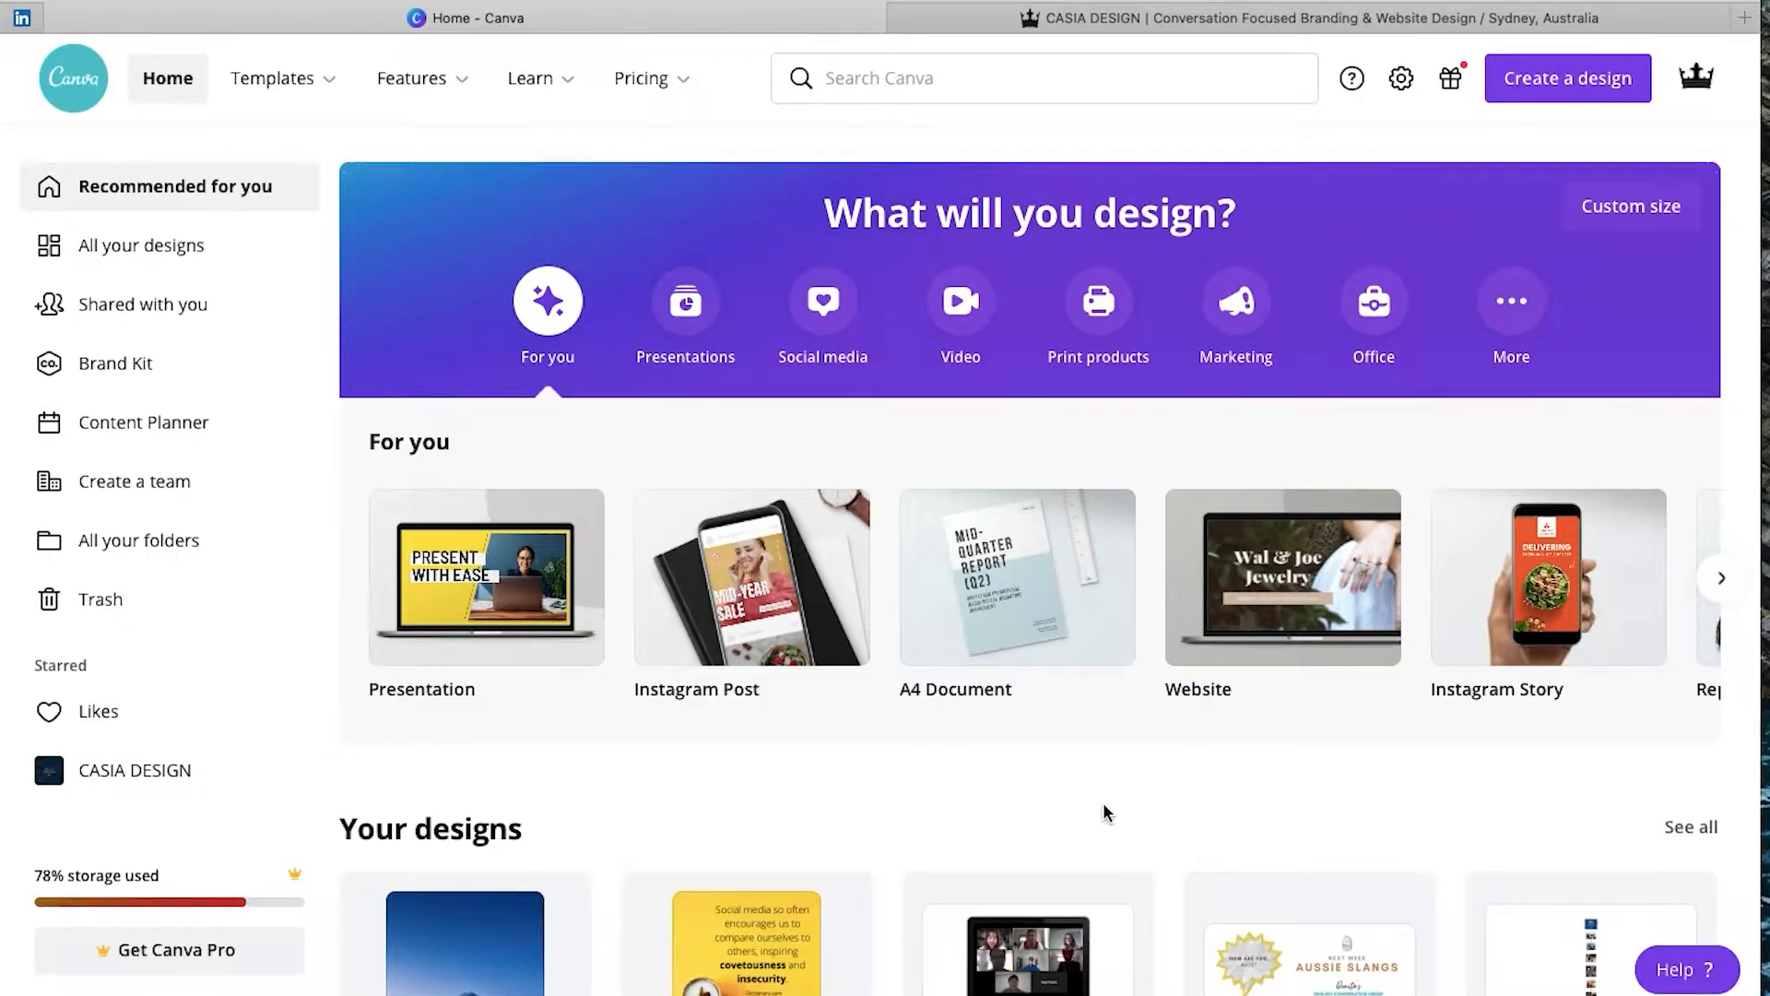
- Search for "business card" and choose the Rounded Business Card design type
left_click(960, 66)
type("business card")
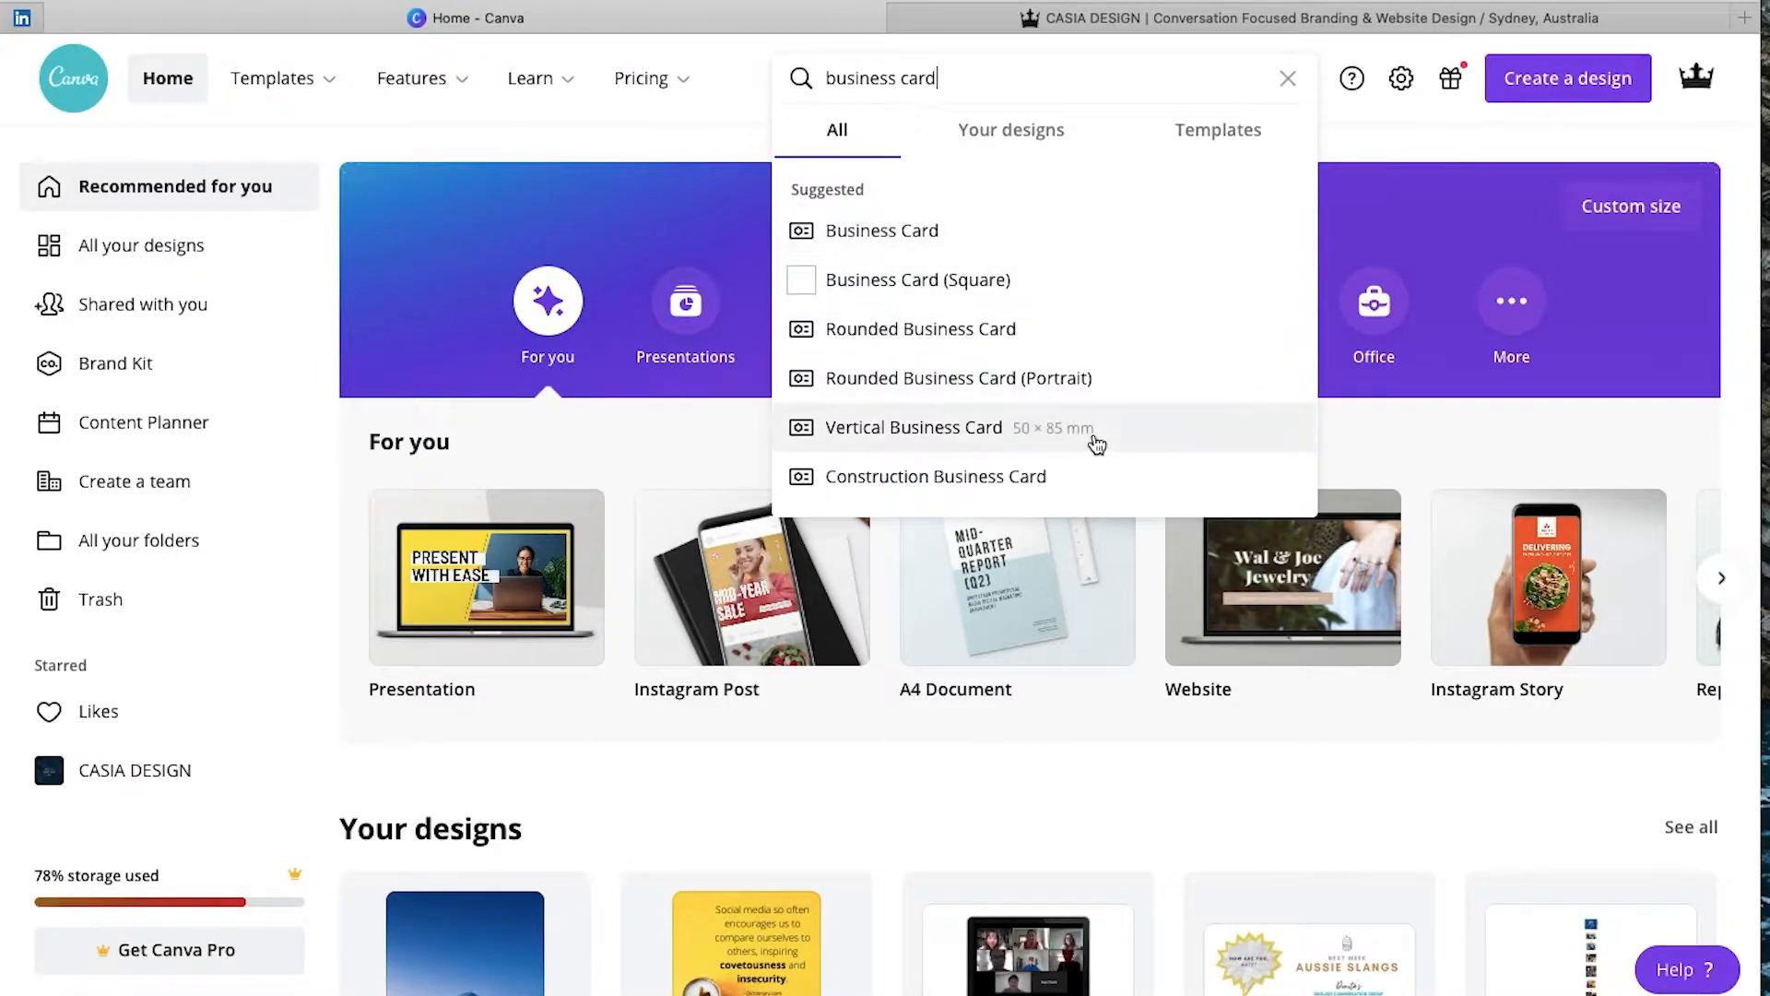
scroll(1049, 340, "down", 1)
scroll(1048, 338, "up", 1)
left_click(1021, 350)
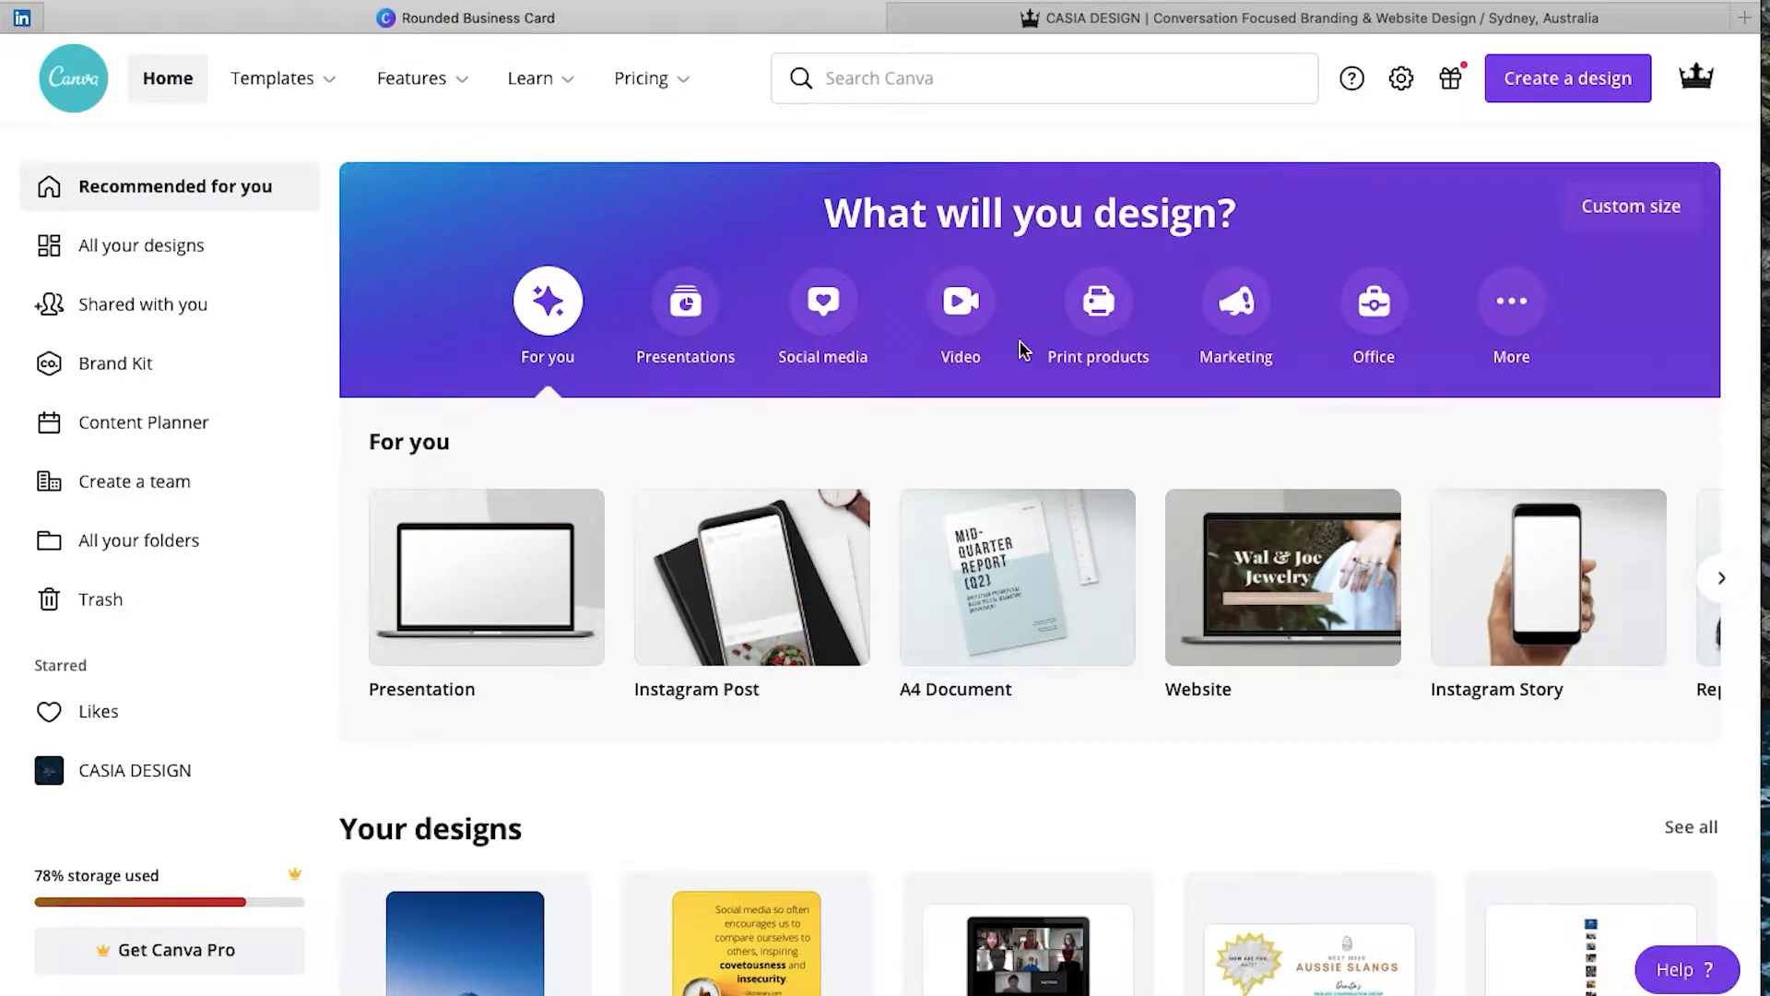
- Create a blank Rounded Business Card design from the template results
scroll(1020, 339, "down", 4)
scroll(1263, 297, "up", 5)
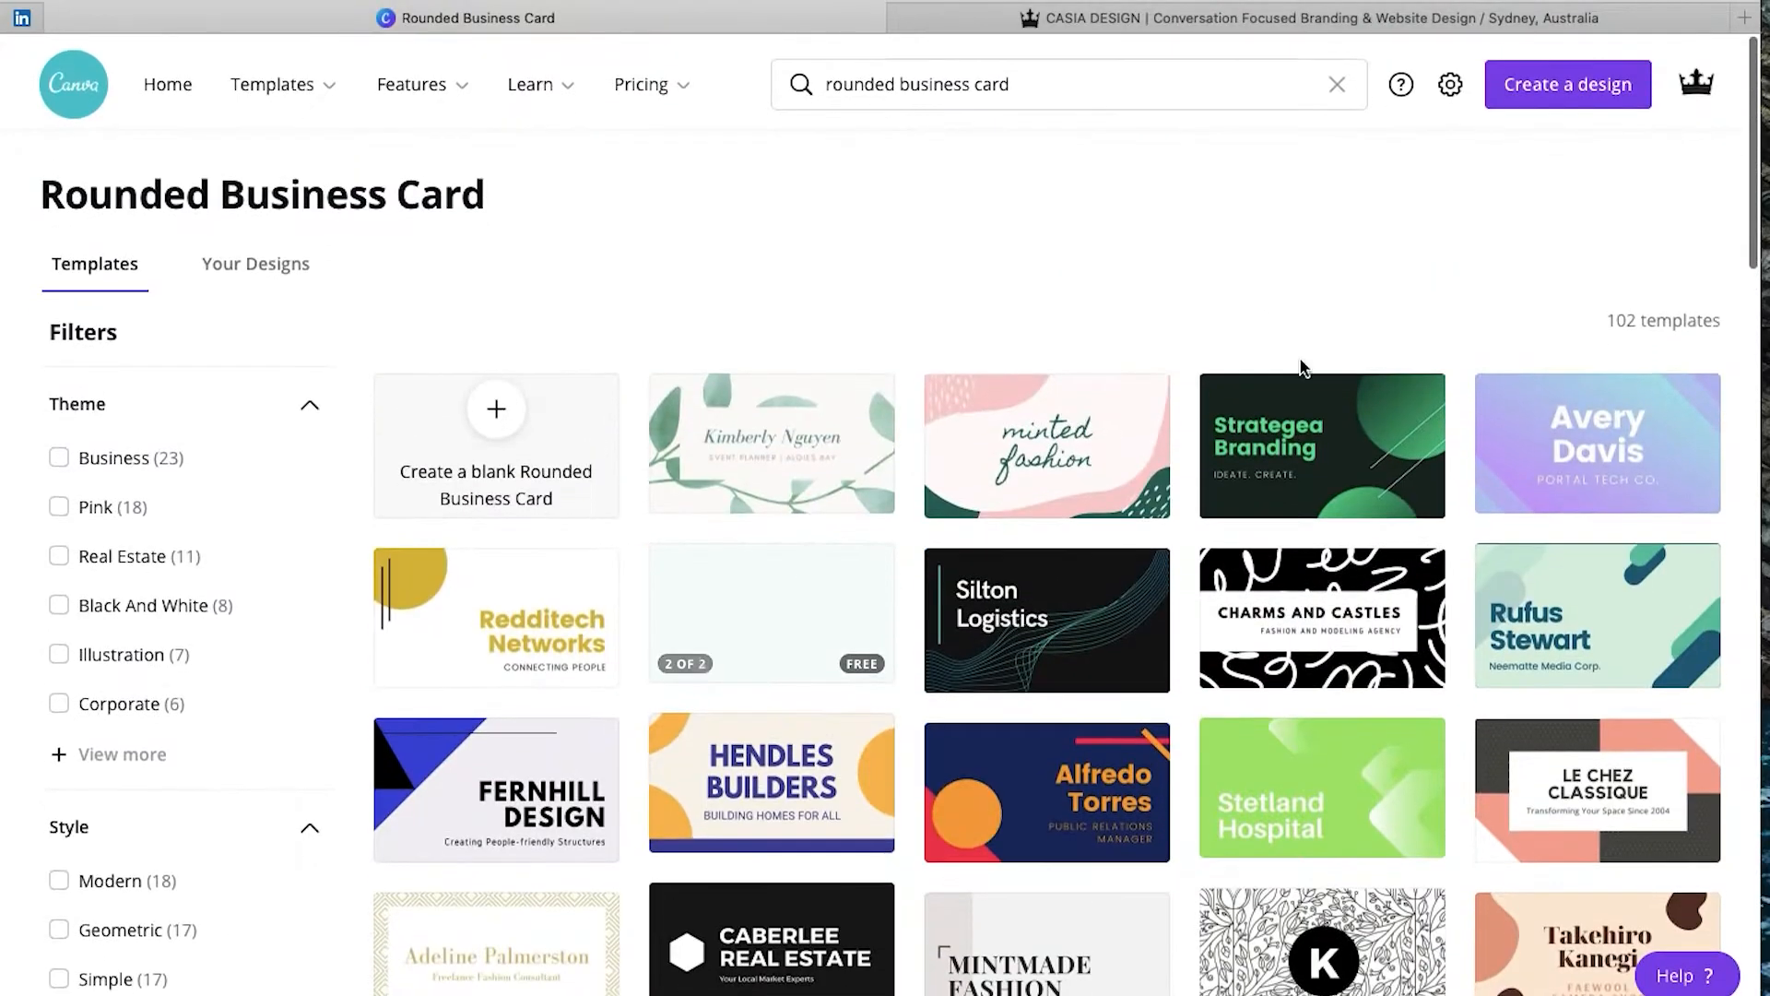
left_click(495, 426)
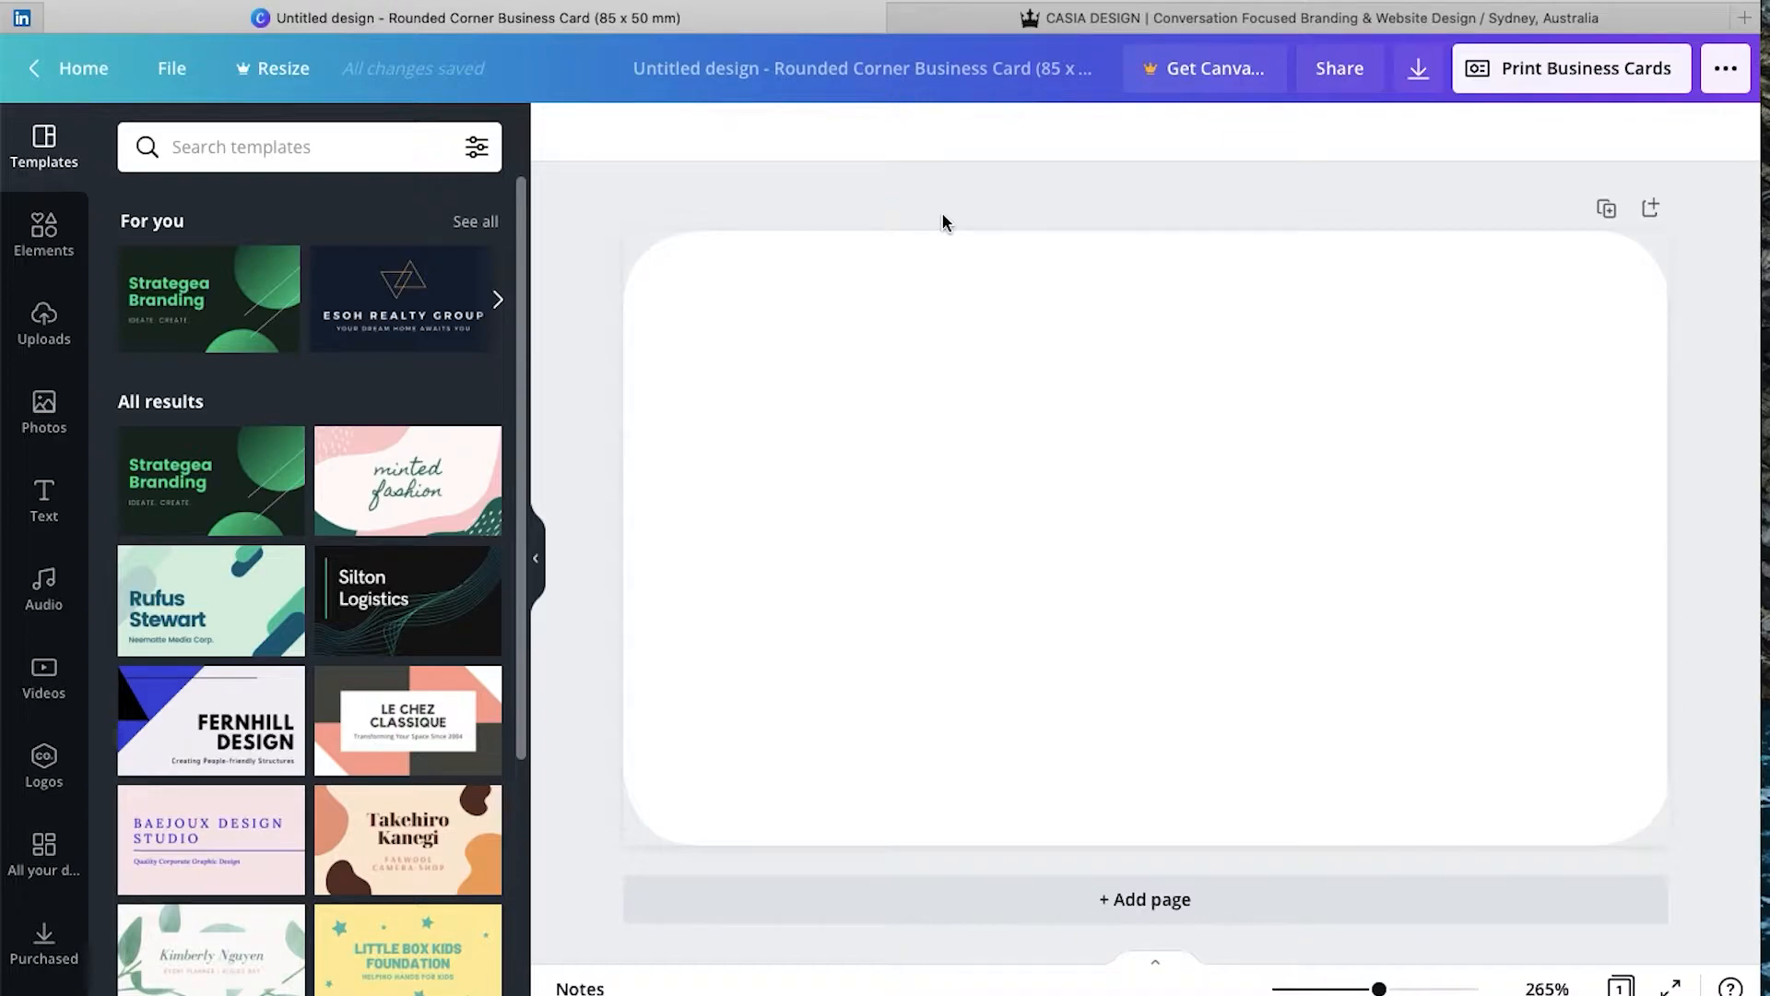
- Rename the design as "Business Card for Zella Cookware"
left_click(1038, 73)
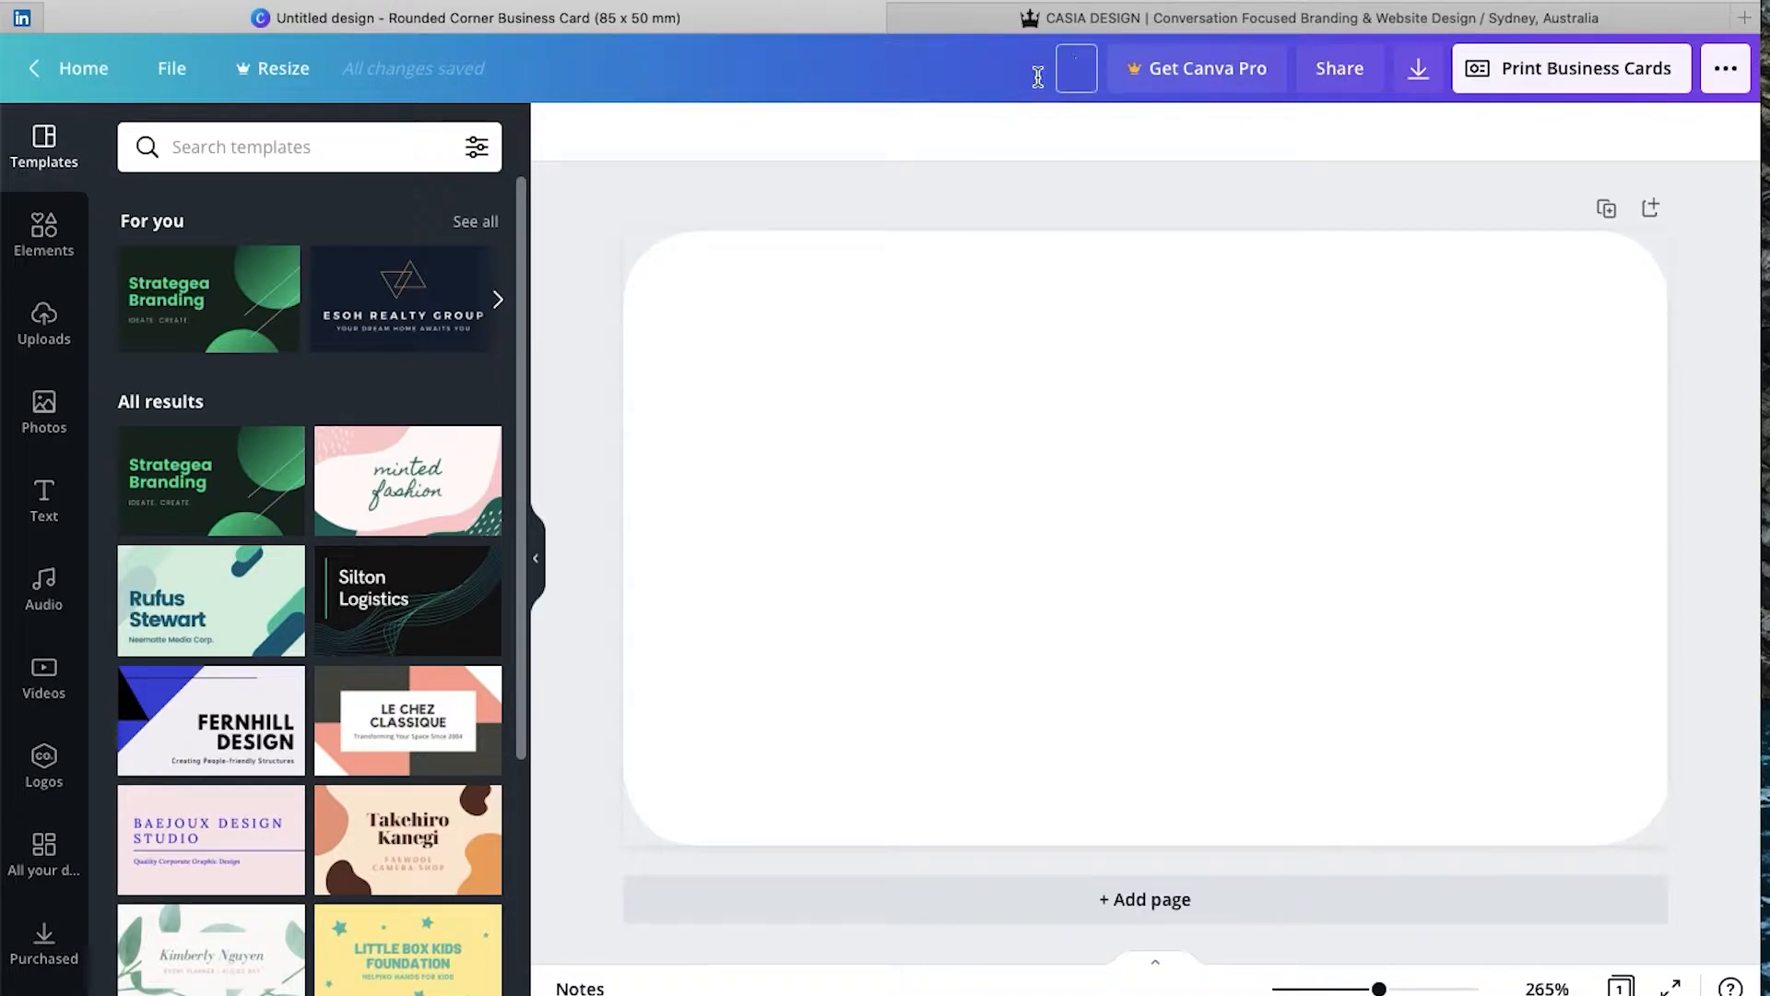
type("Business Card for Zella Cookware")
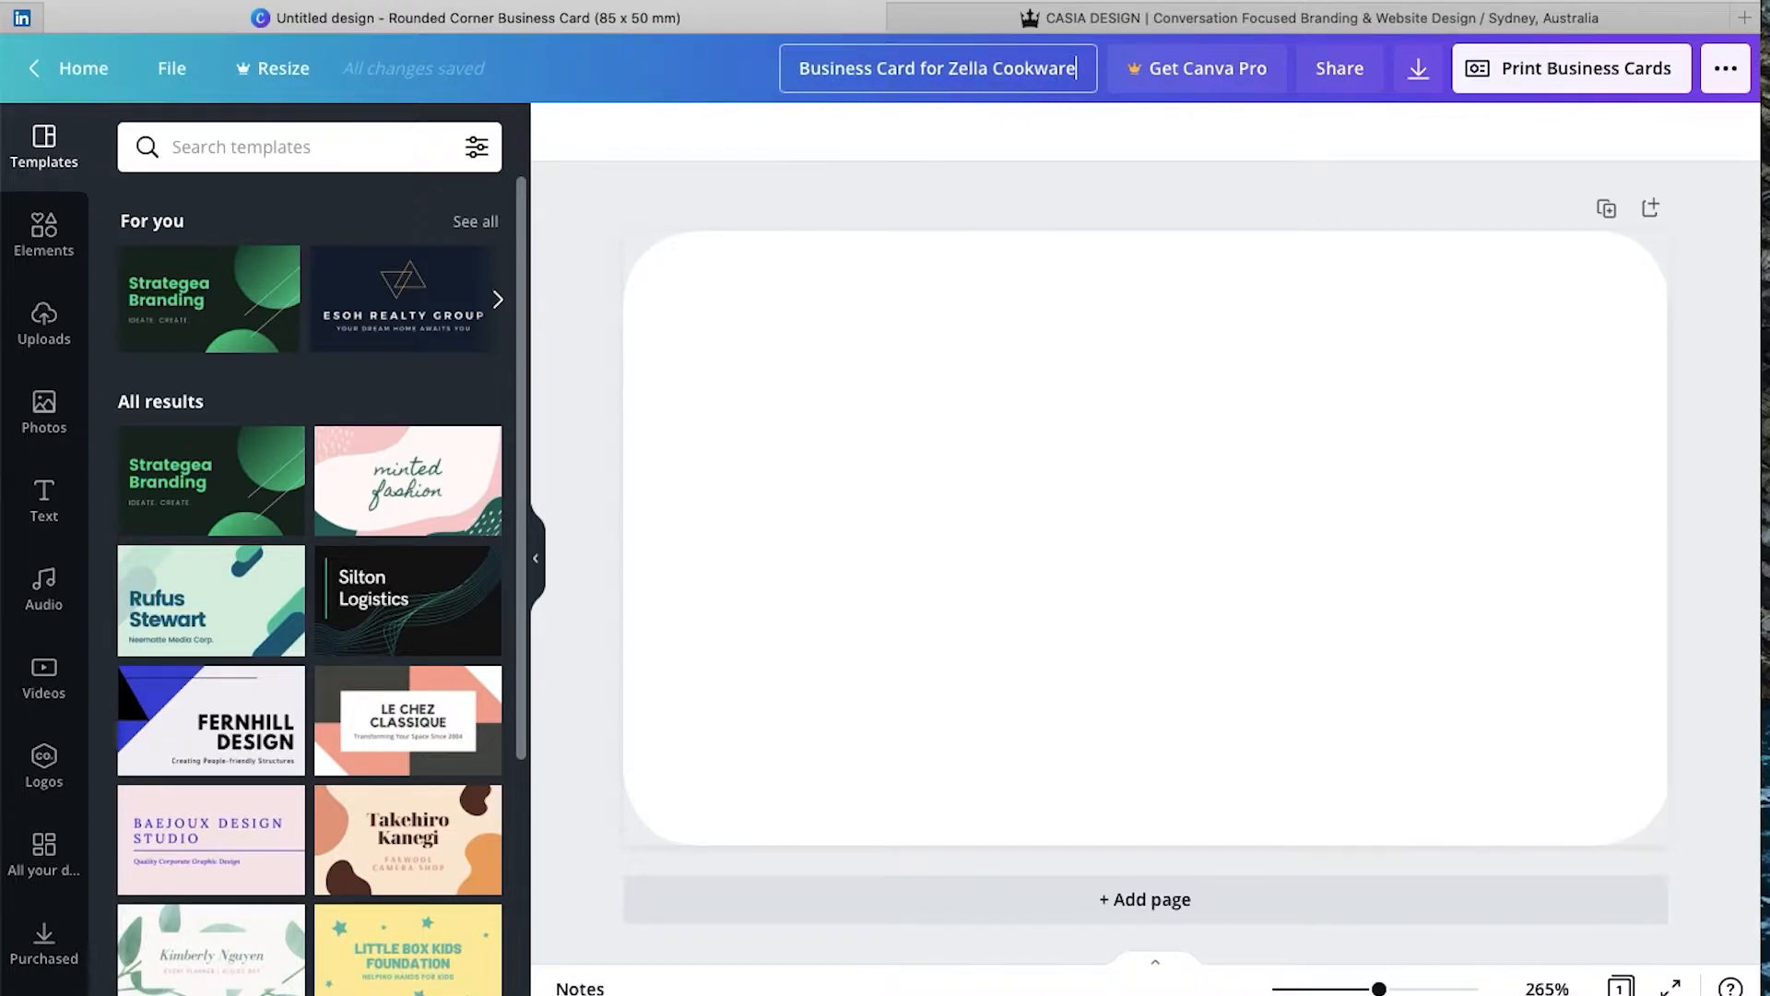
key("Return")
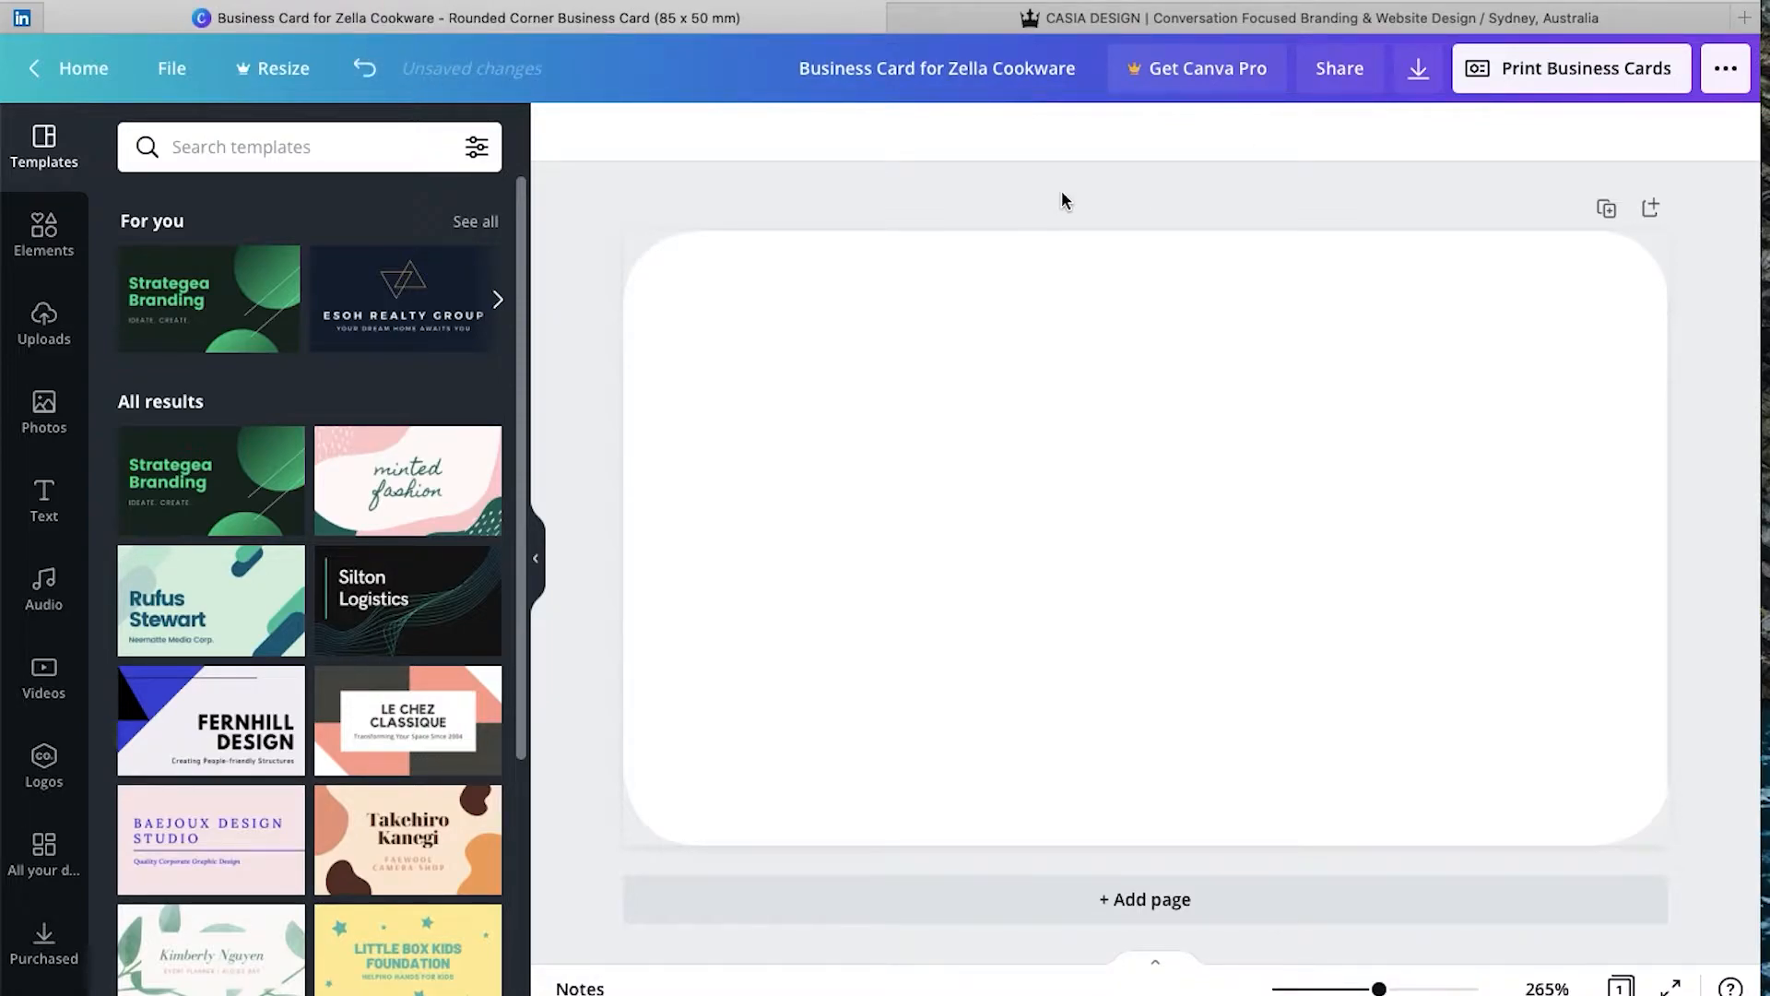
- Add the red-on-white version of the Zella Logo design to the blank card
left_click(1082, 29)
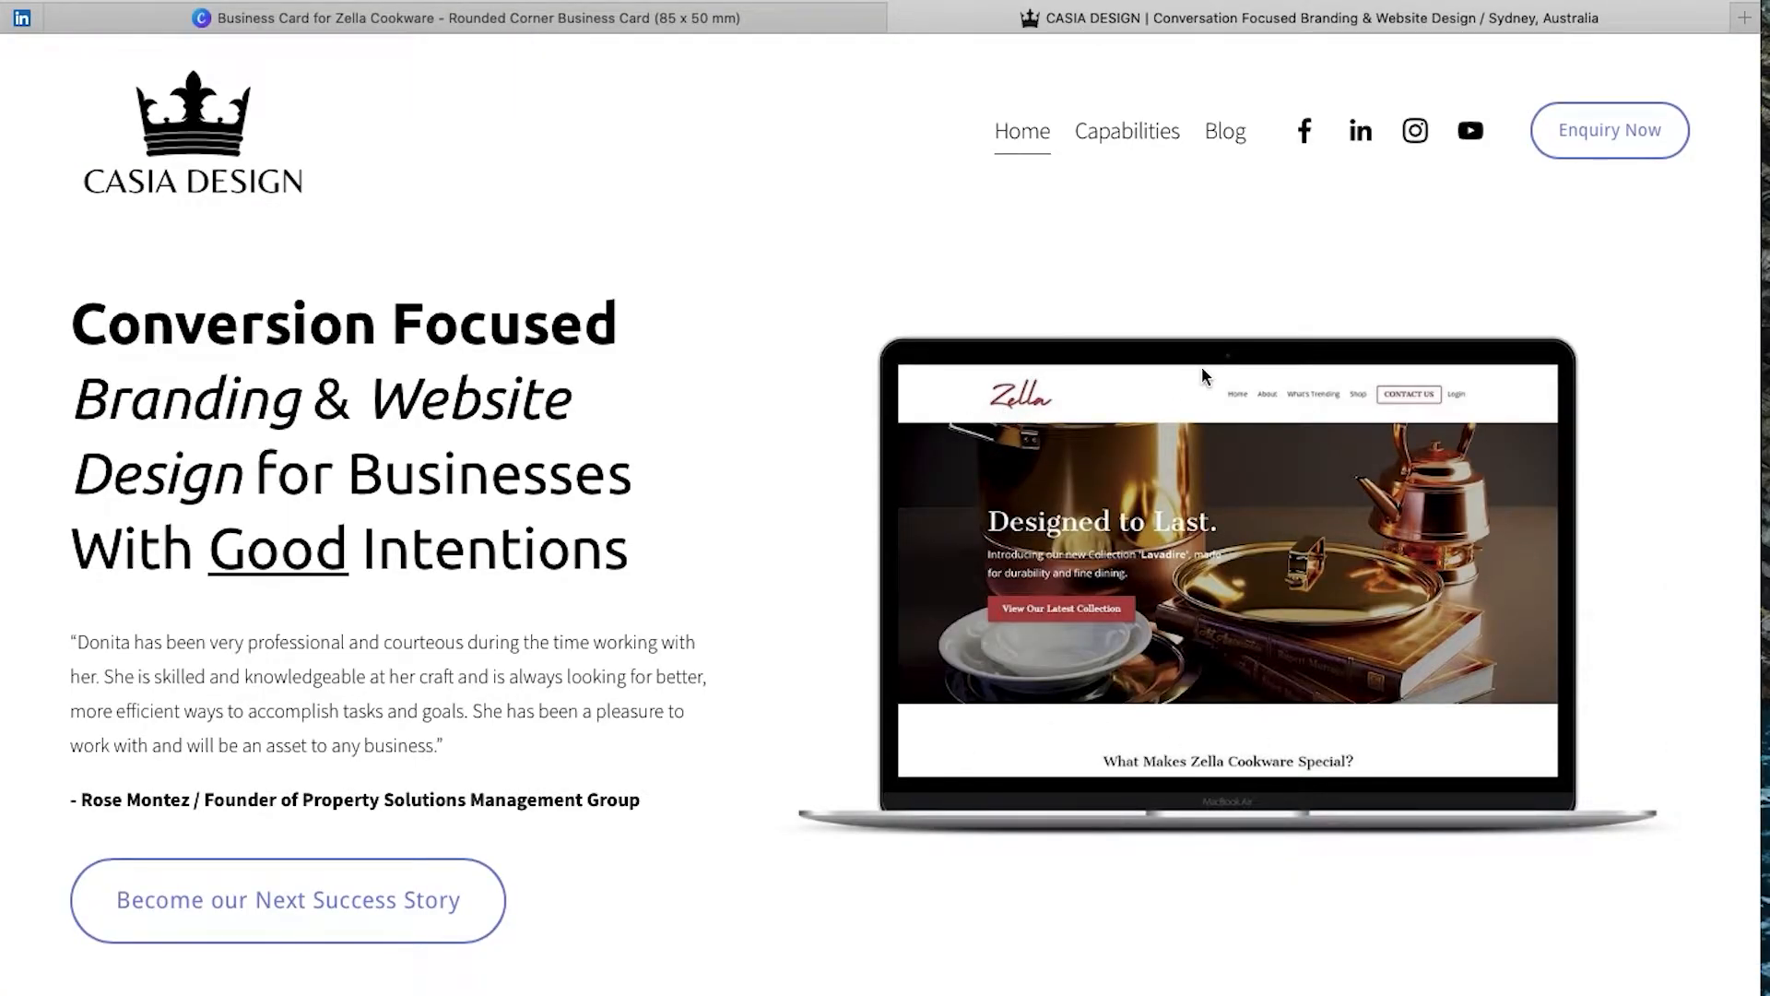
left_click(500, 22)
left_click(73, 979)
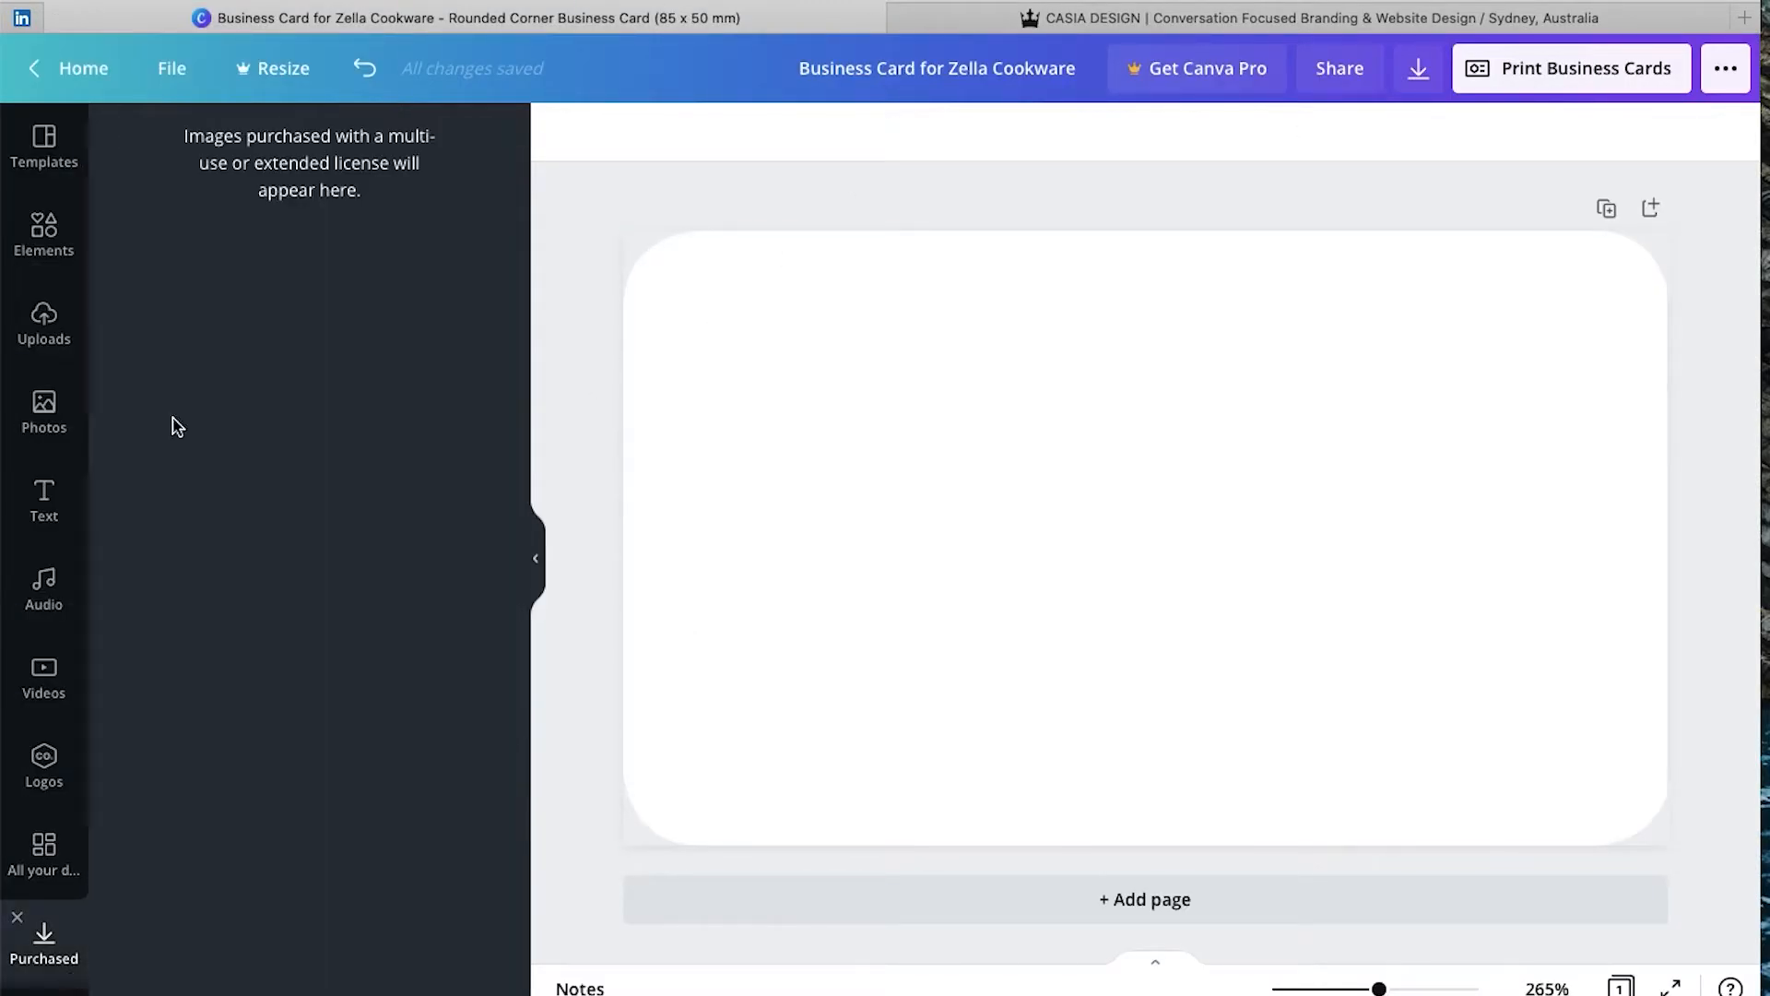
left_click(44, 853)
scroll(408, 682, "up", 2)
scroll(409, 682, "down", 1)
left_click(424, 435)
left_click(310, 244)
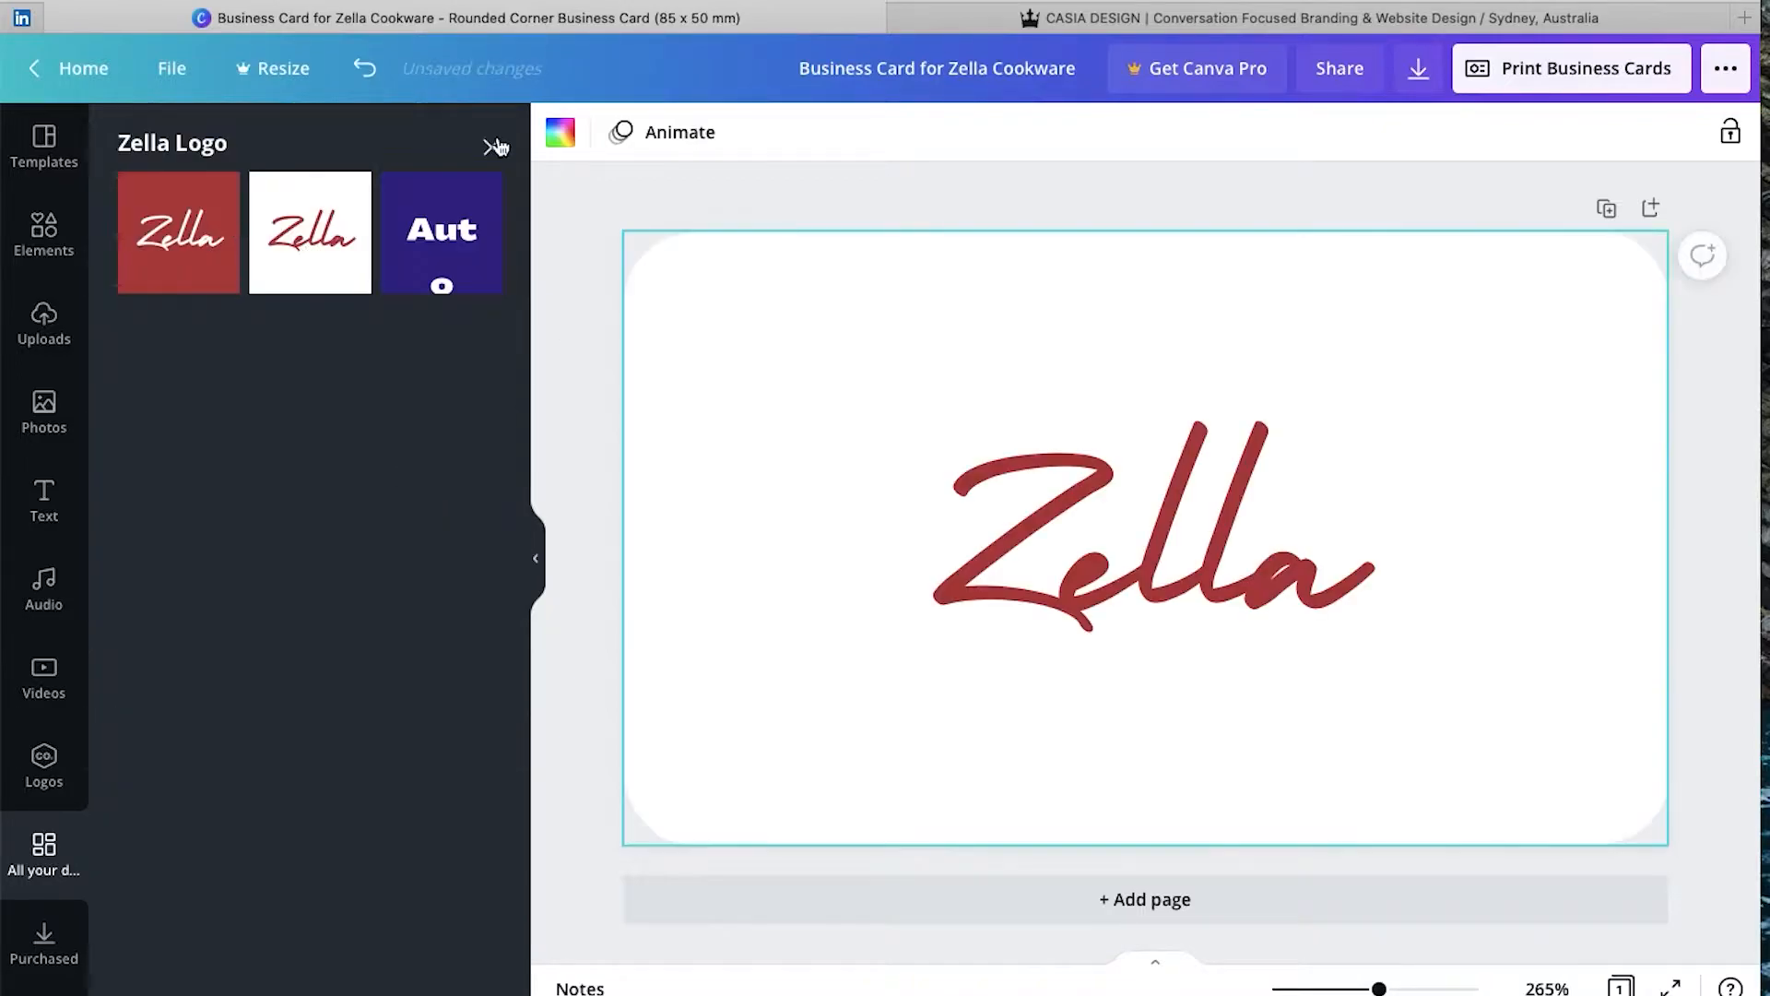
left_click(491, 148)
left_click(45, 147)
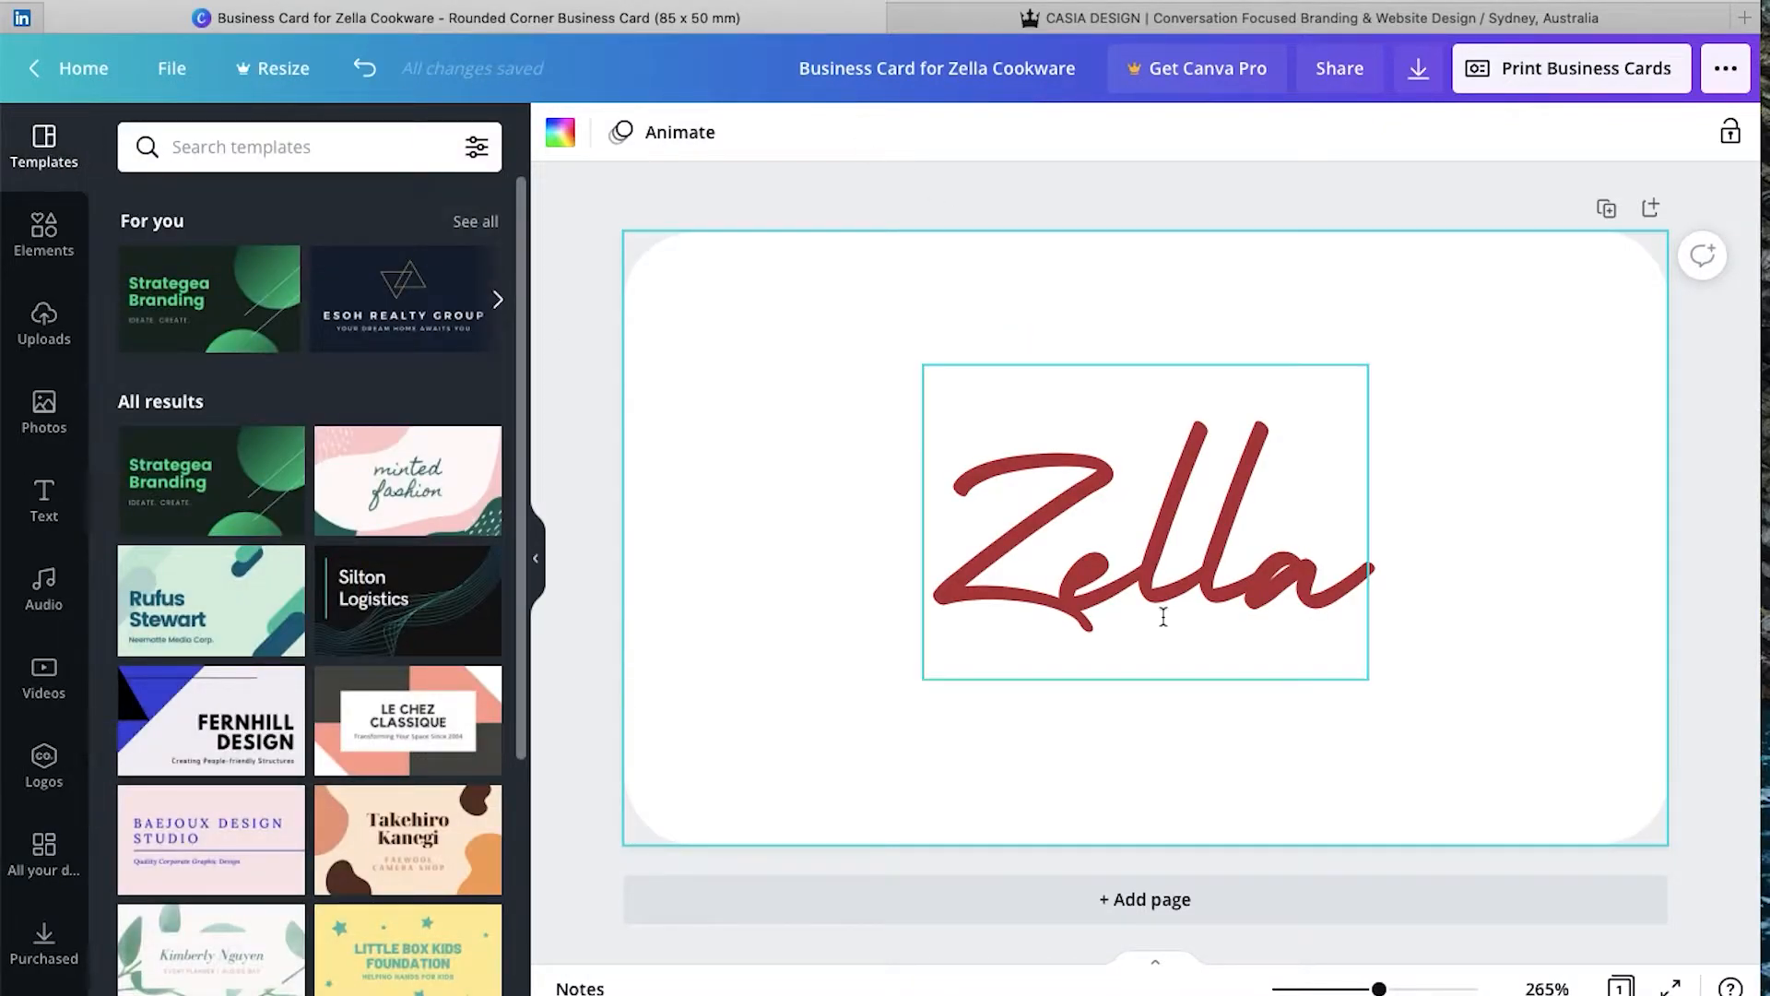
- Reposition the Zella wordmark so it is horizontally centred in the middle of the card
left_click_drag(1361, 522, 1167, 545)
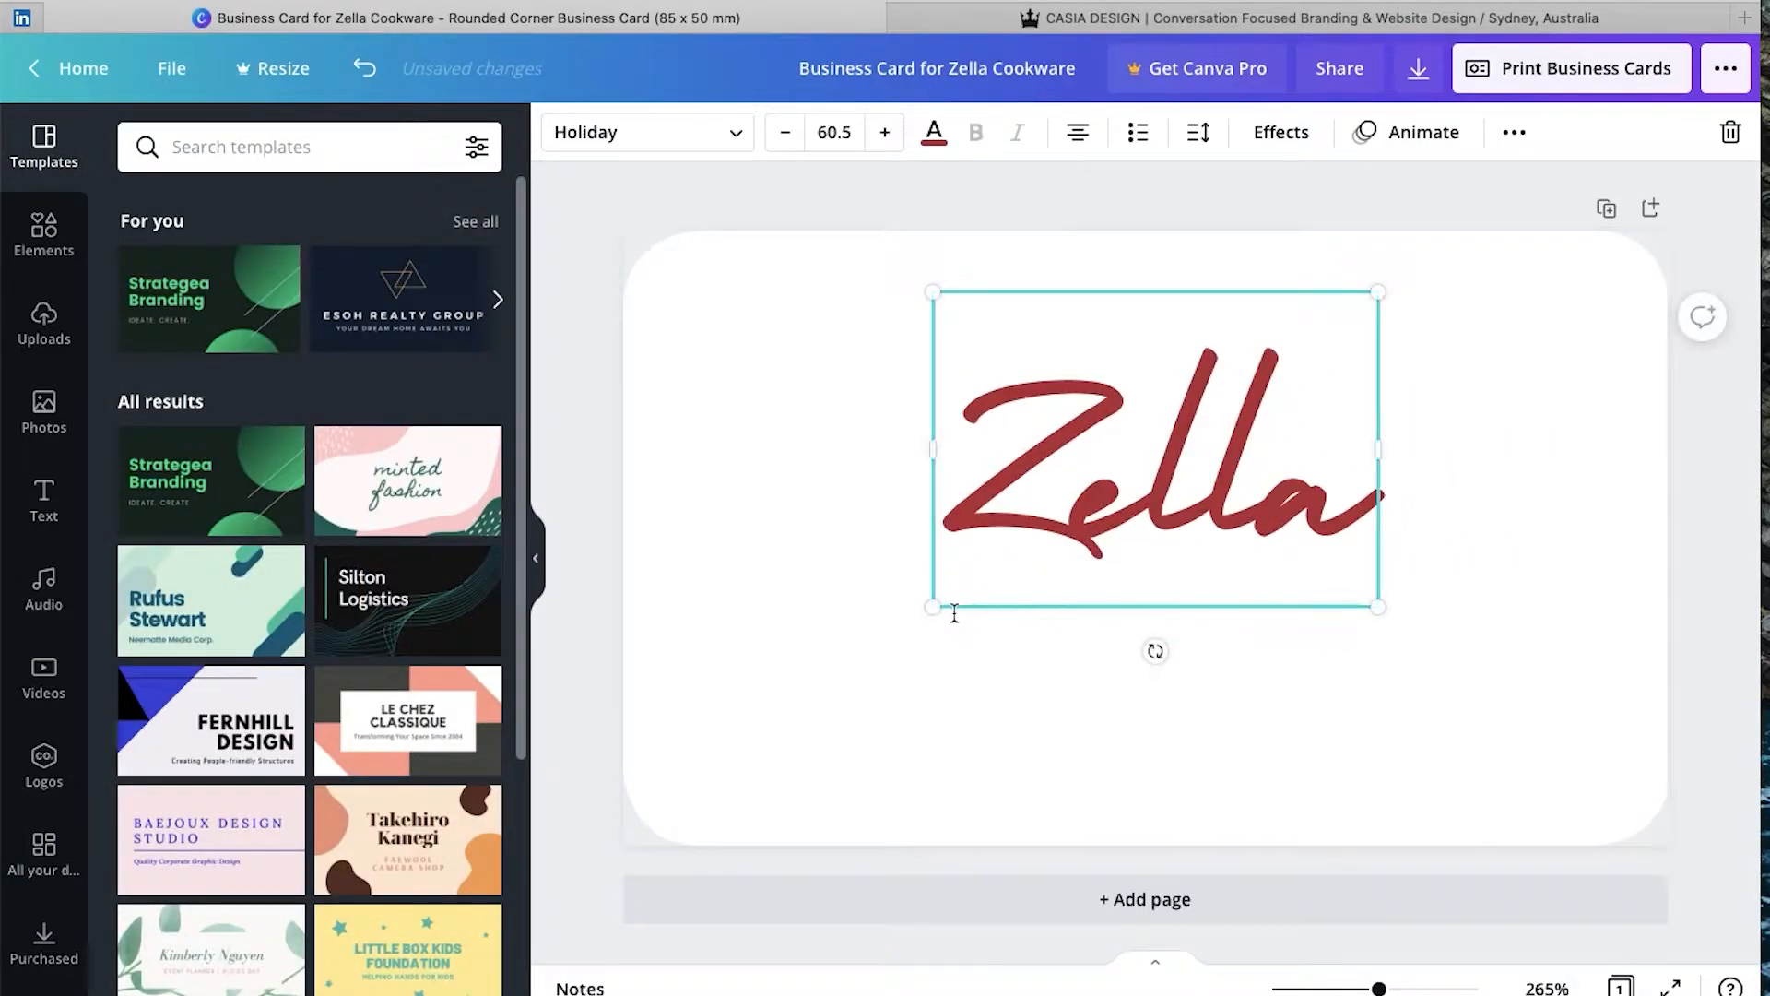
double_click(1080, 459)
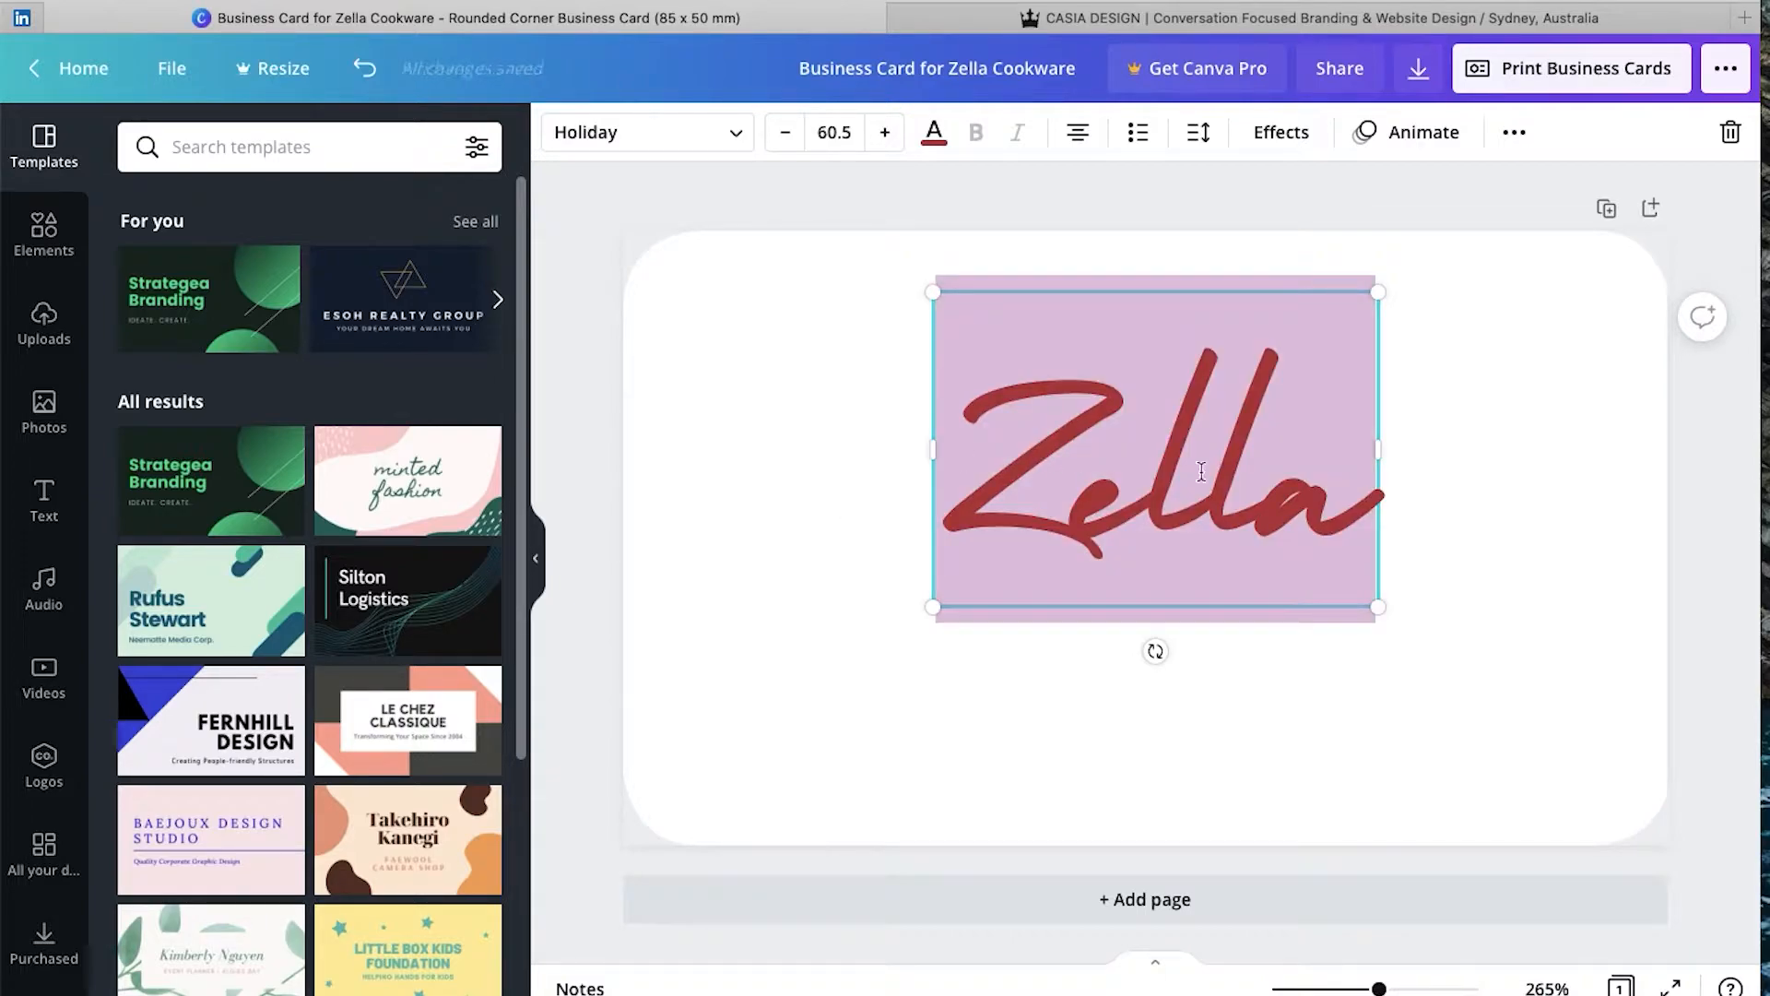
left_click(778, 302)
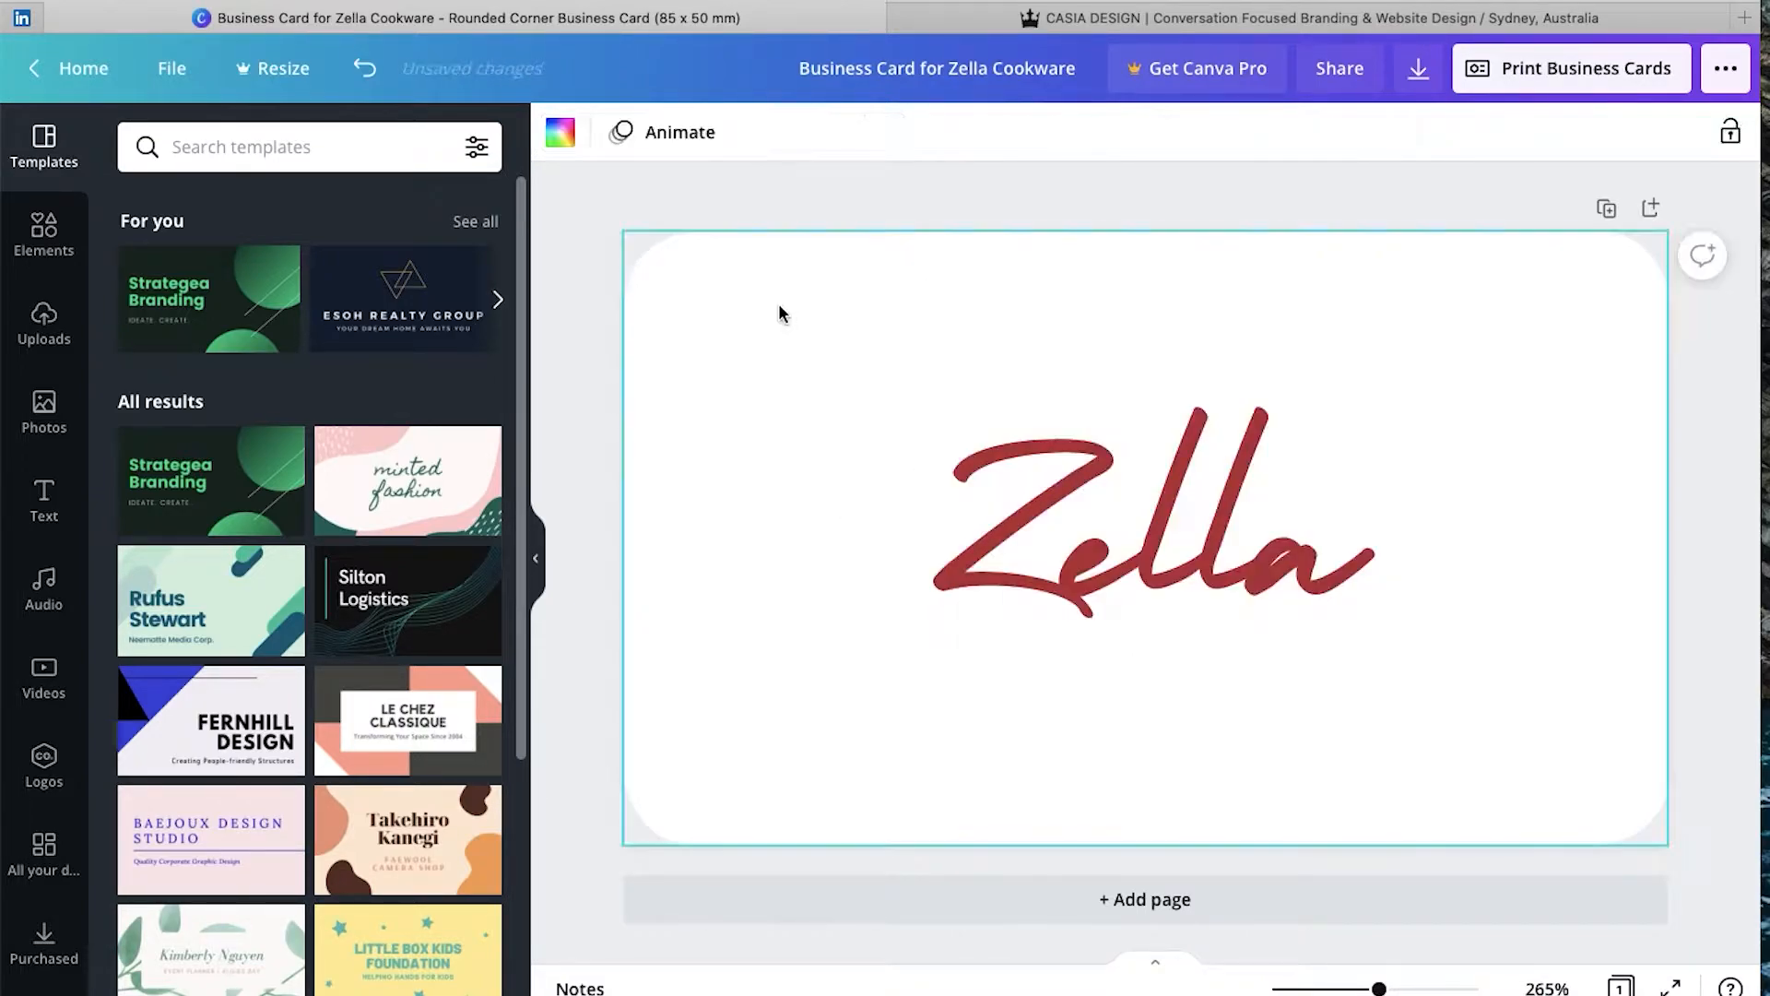
left_click_drag(1284, 517, 1298, 498)
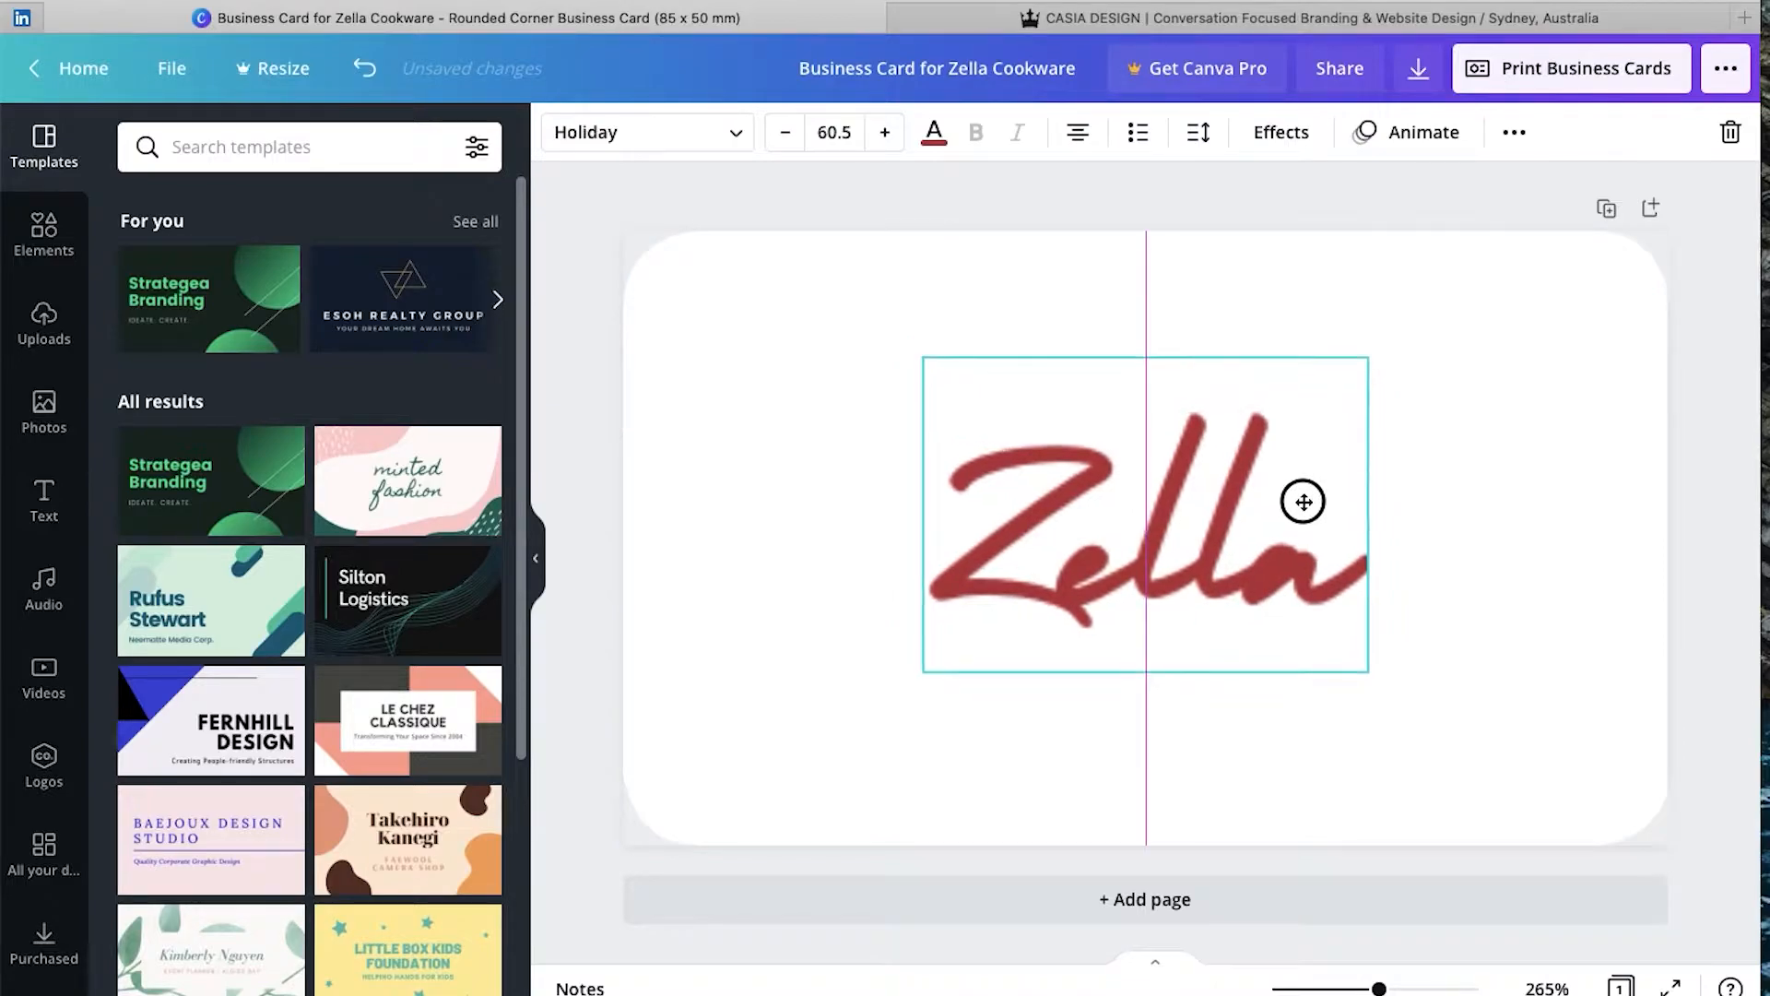
left_click(1441, 451)
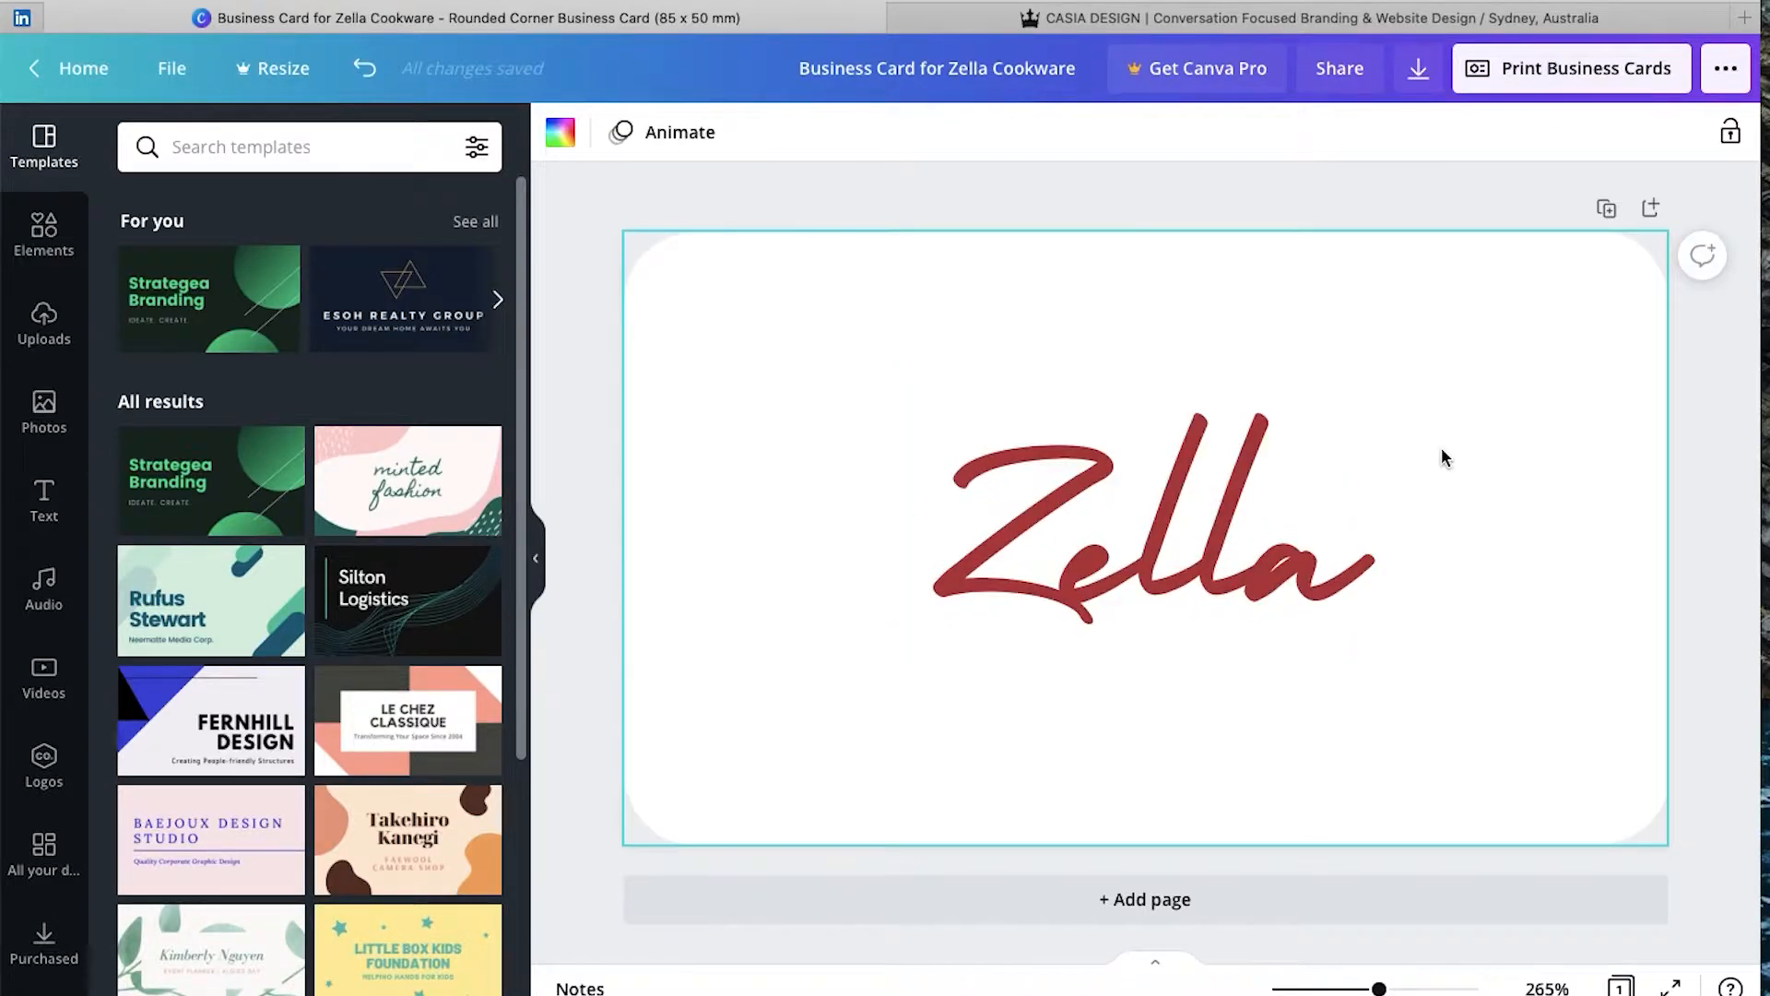
- Add a blank second page to the business card
left_click(1650, 210)
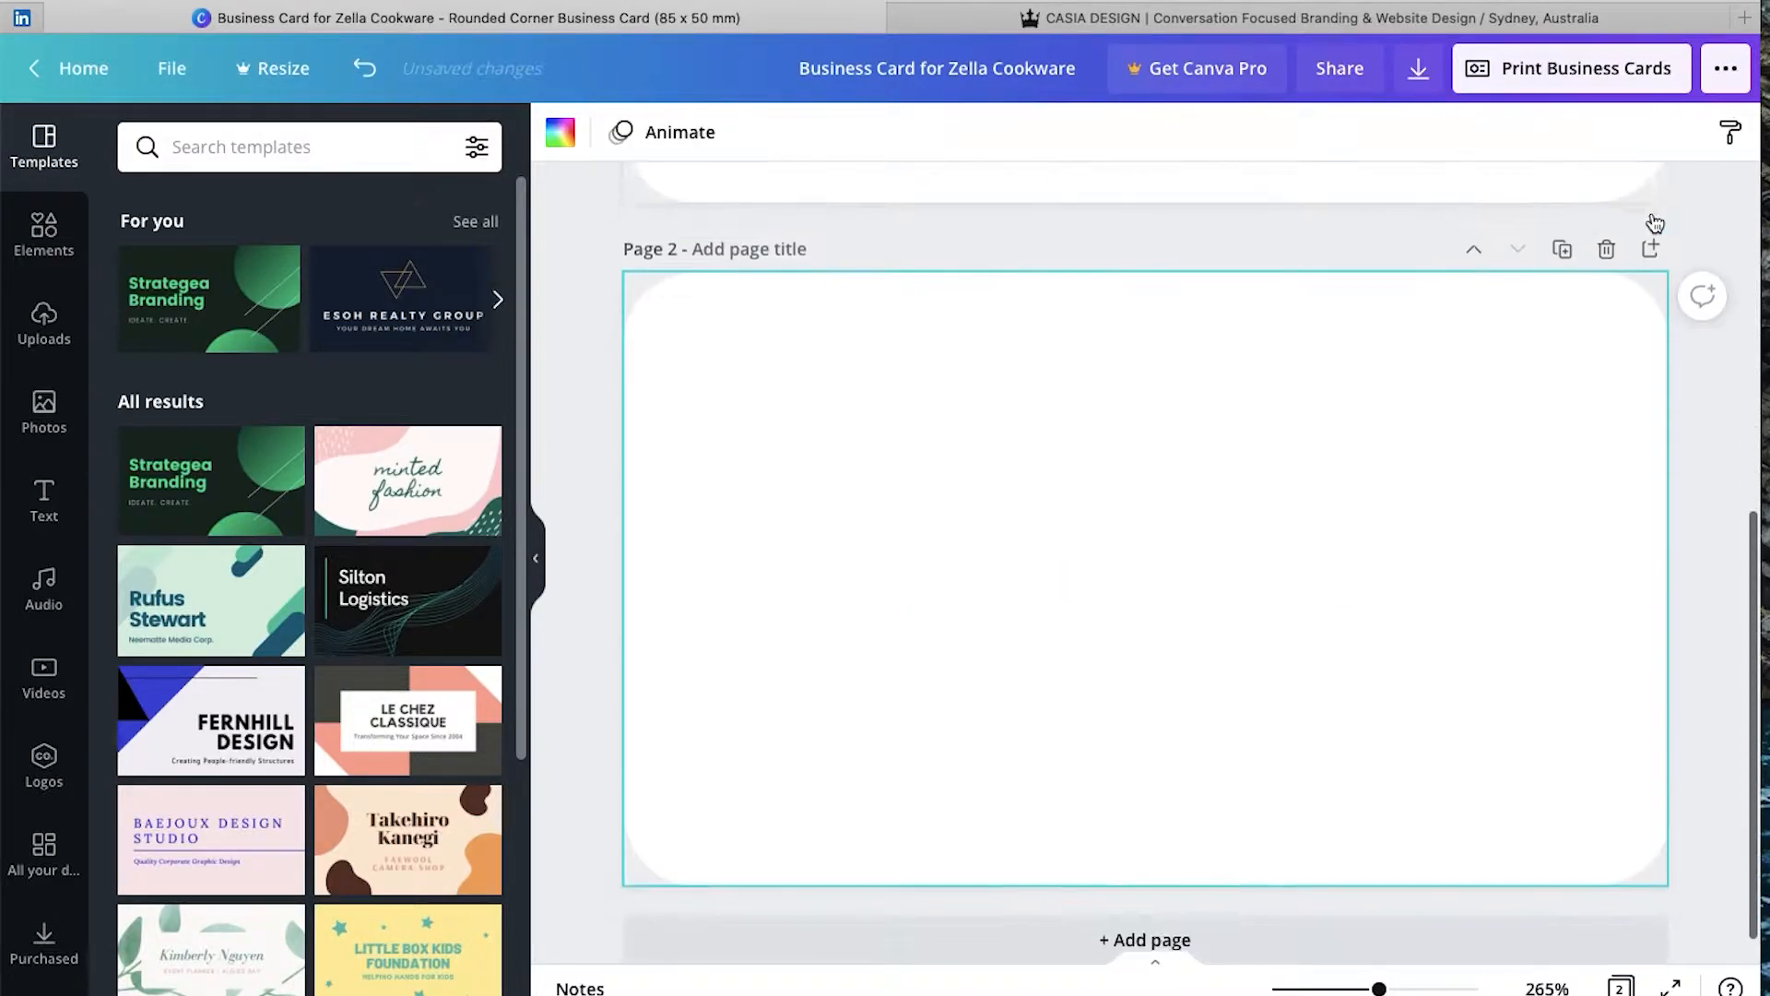
left_click(557, 550)
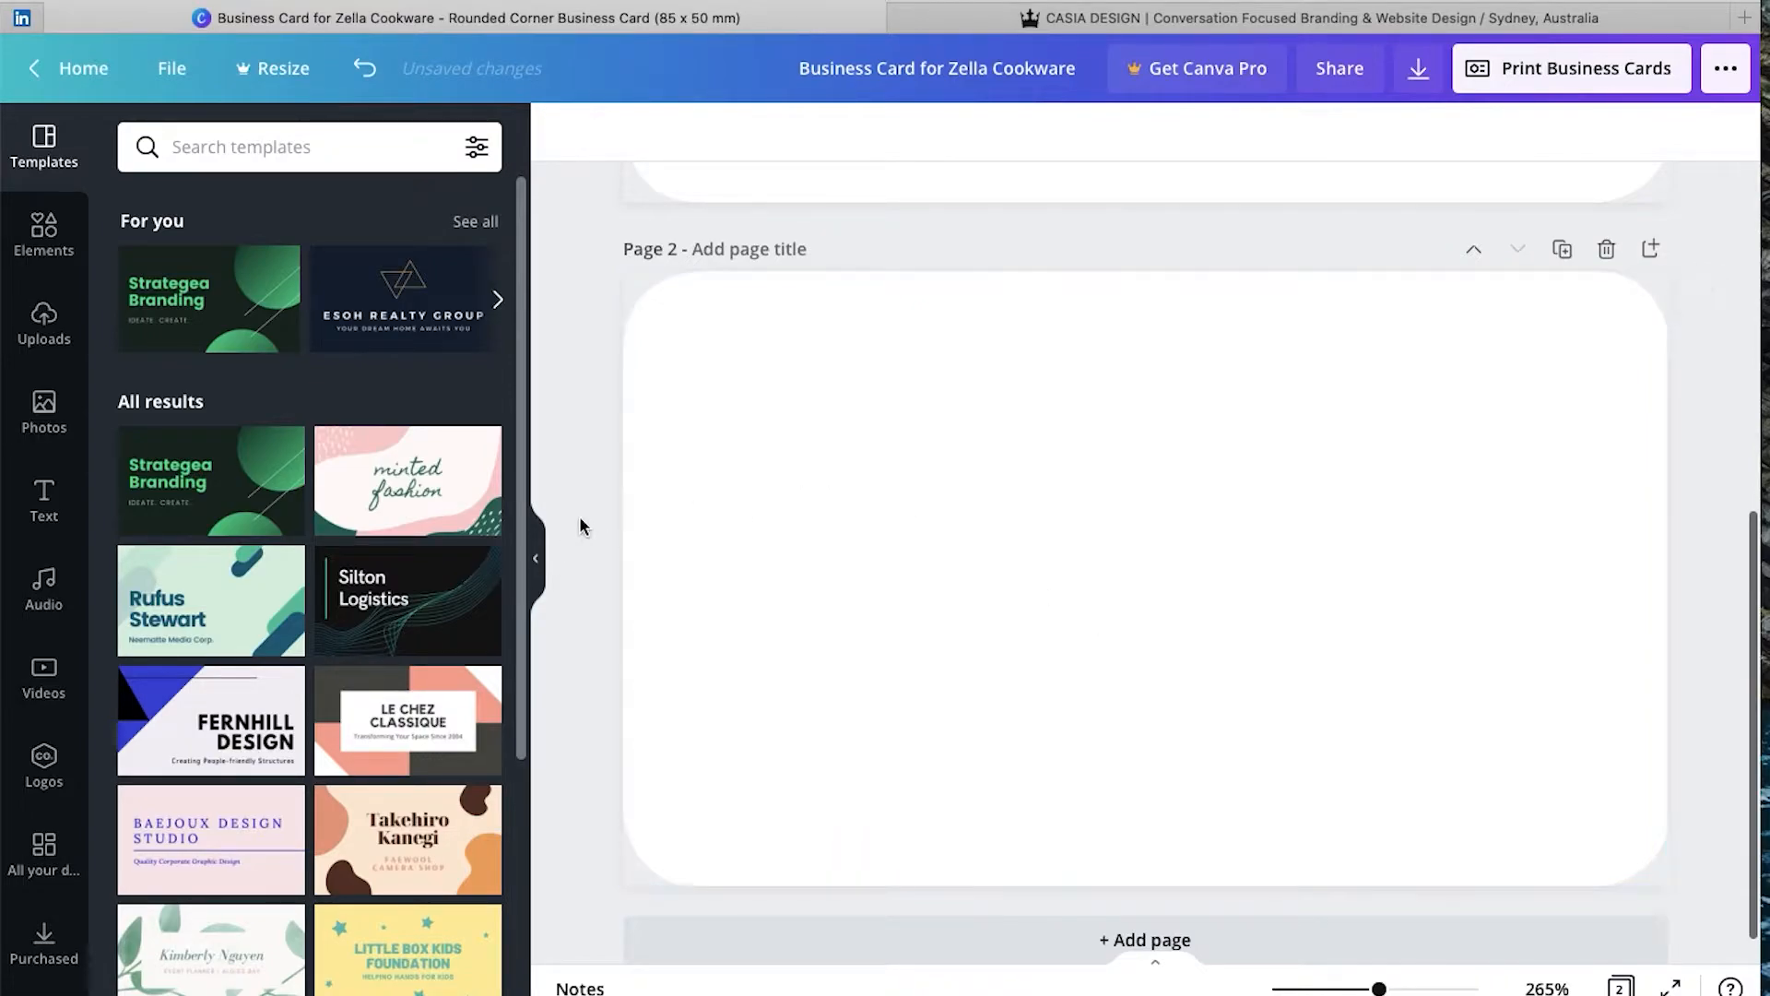
- Enlarge the Zella wordmark on page 1 and move it back to the middle of the card
scroll(645, 433, "up", 5)
mouse_move(1295, 567)
left_mouse_down()
mouse_move(1245, 565)
mouse_move(1291, 572)
left_mouse_up()
left_click_drag(930, 661, 822, 712)
left_click_drag(1121, 629, 1160, 612)
left_click(1302, 545)
left_click(1462, 485)
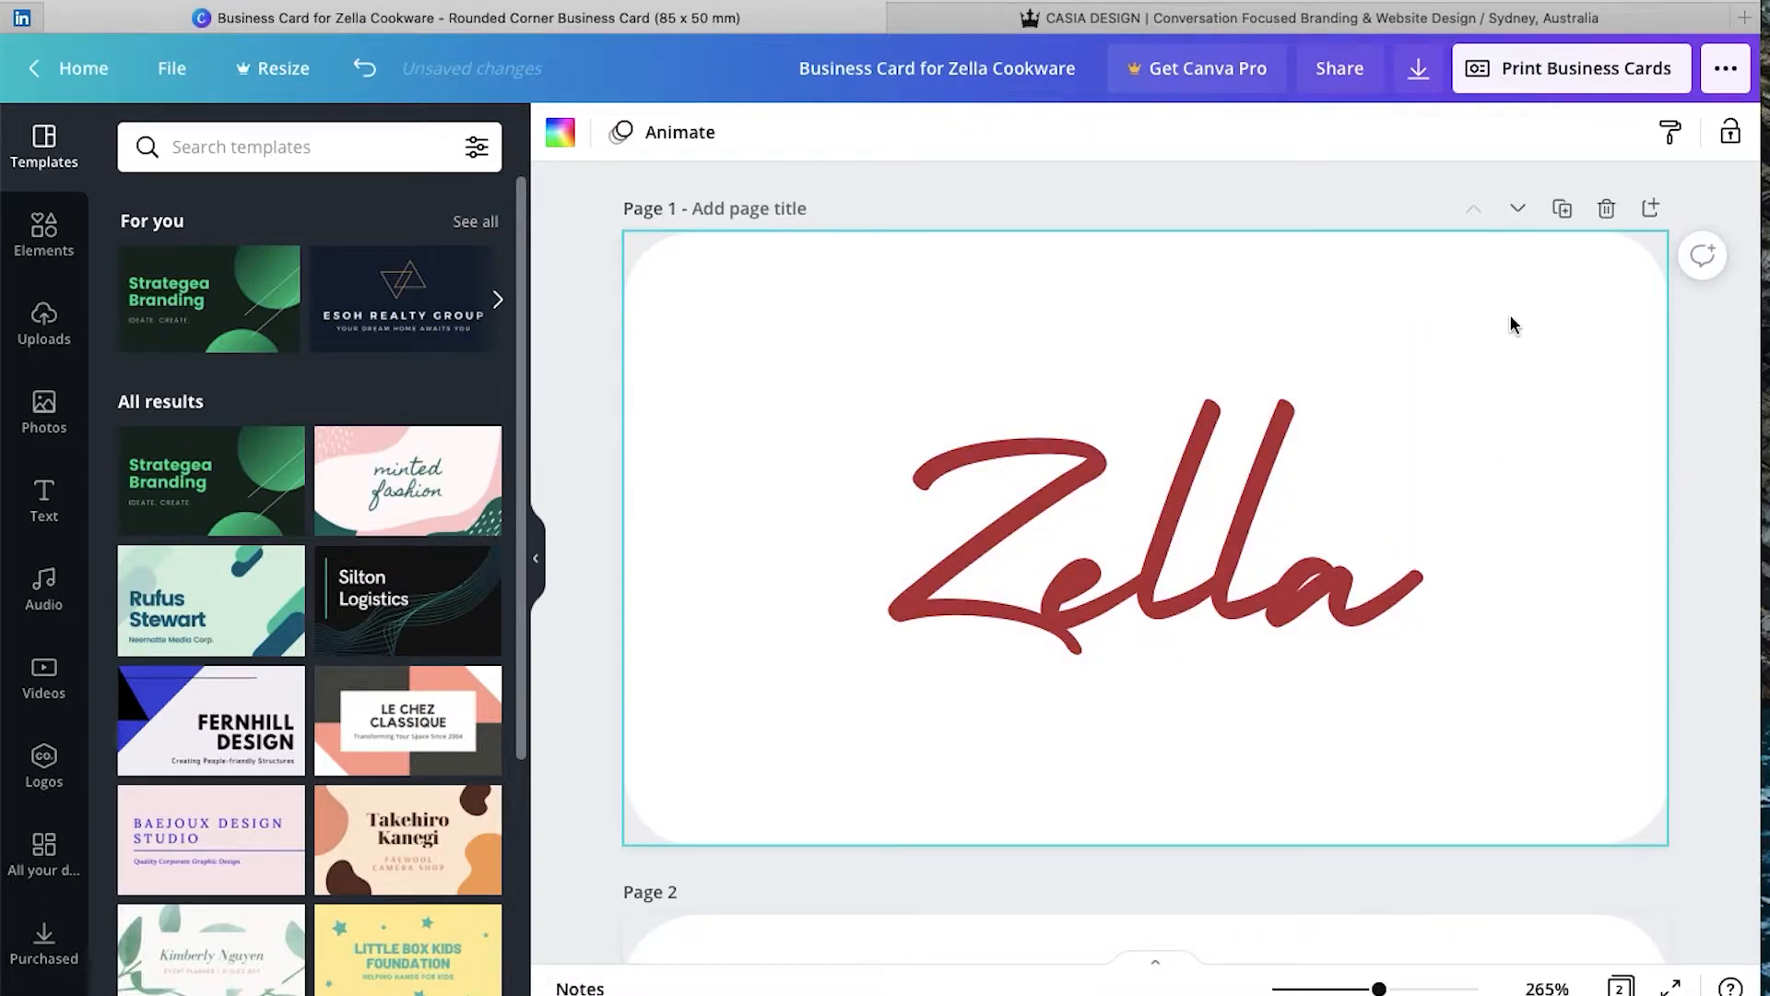
- Add a black subheading reading "COOKWARE" beneath the right half of the Zella wordmark
left_click(44, 502)
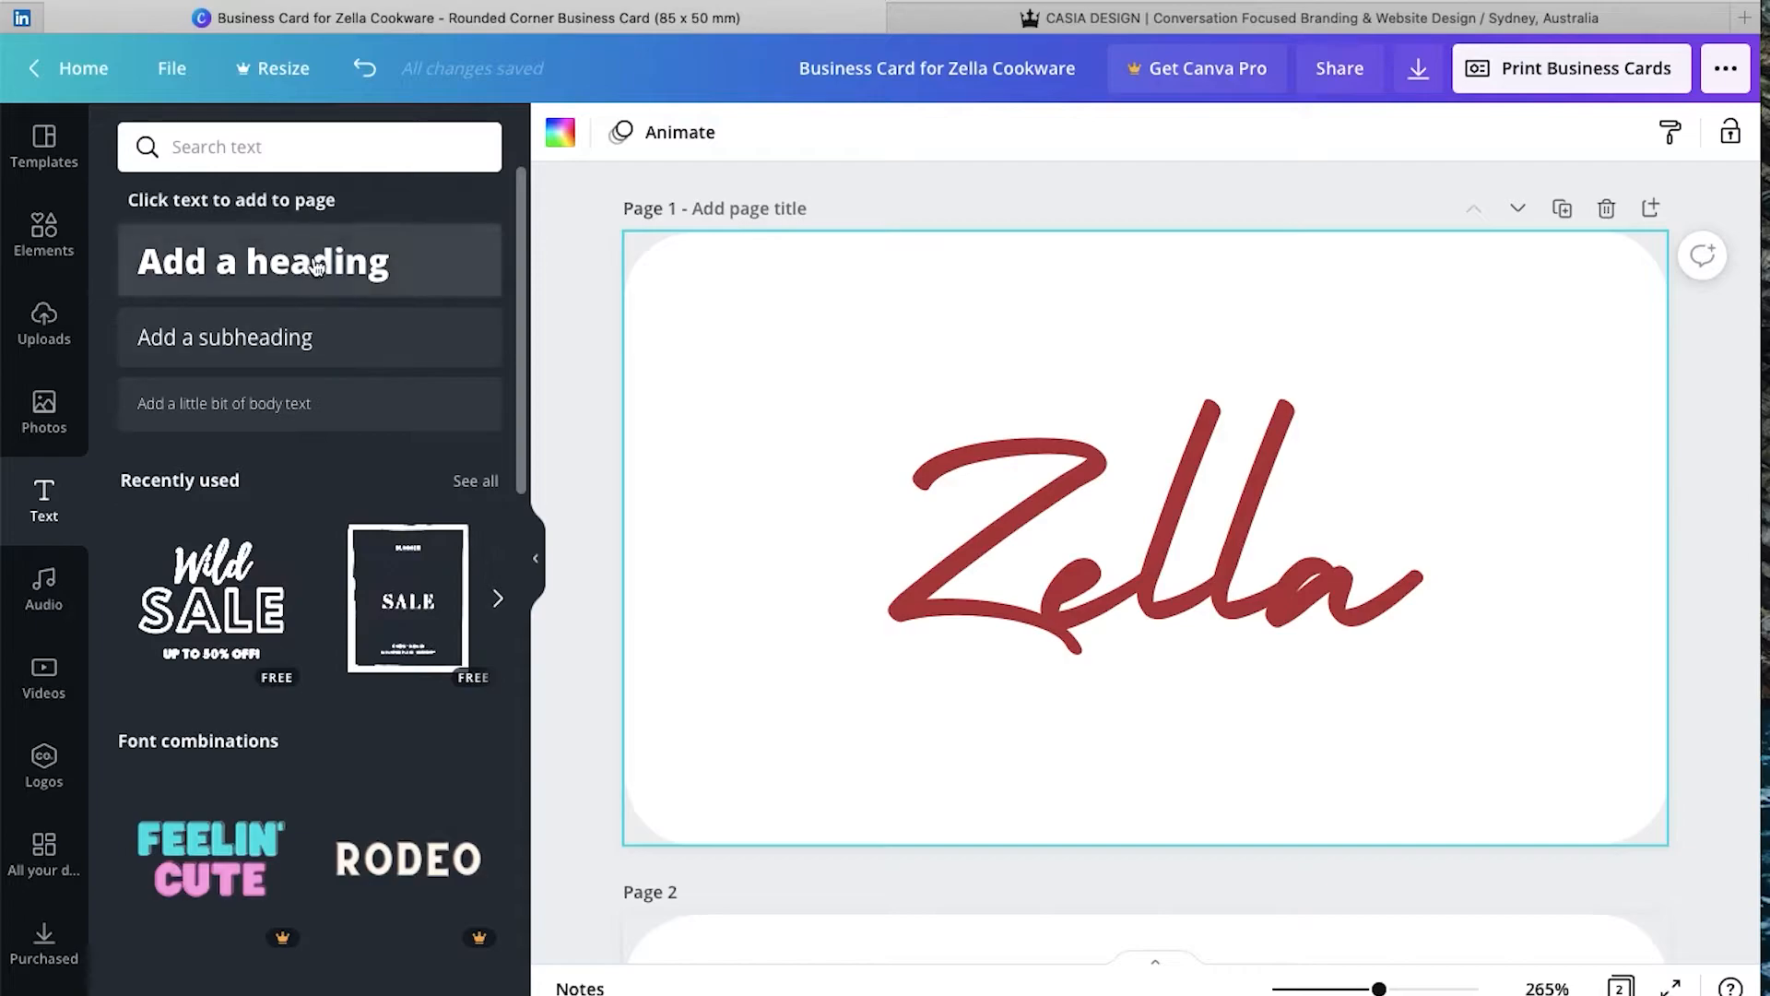
left_click(292, 335)
left_click(1565, 353)
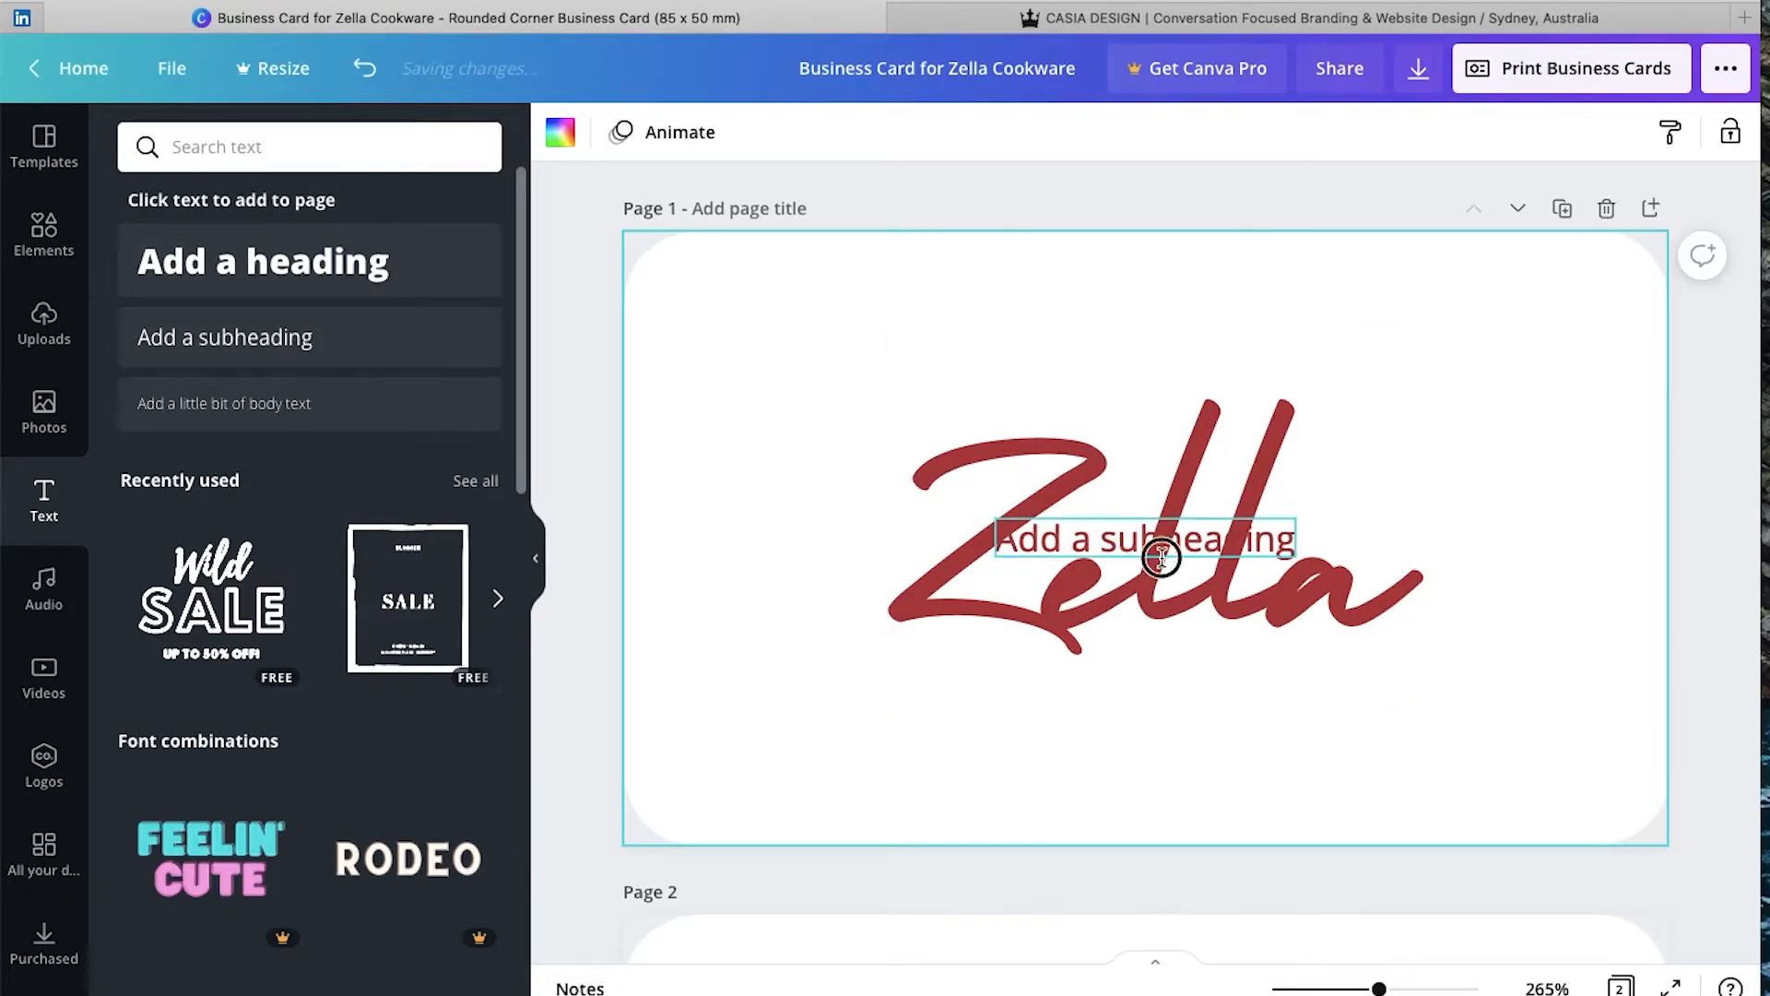
left_click_drag(1162, 555, 1276, 675)
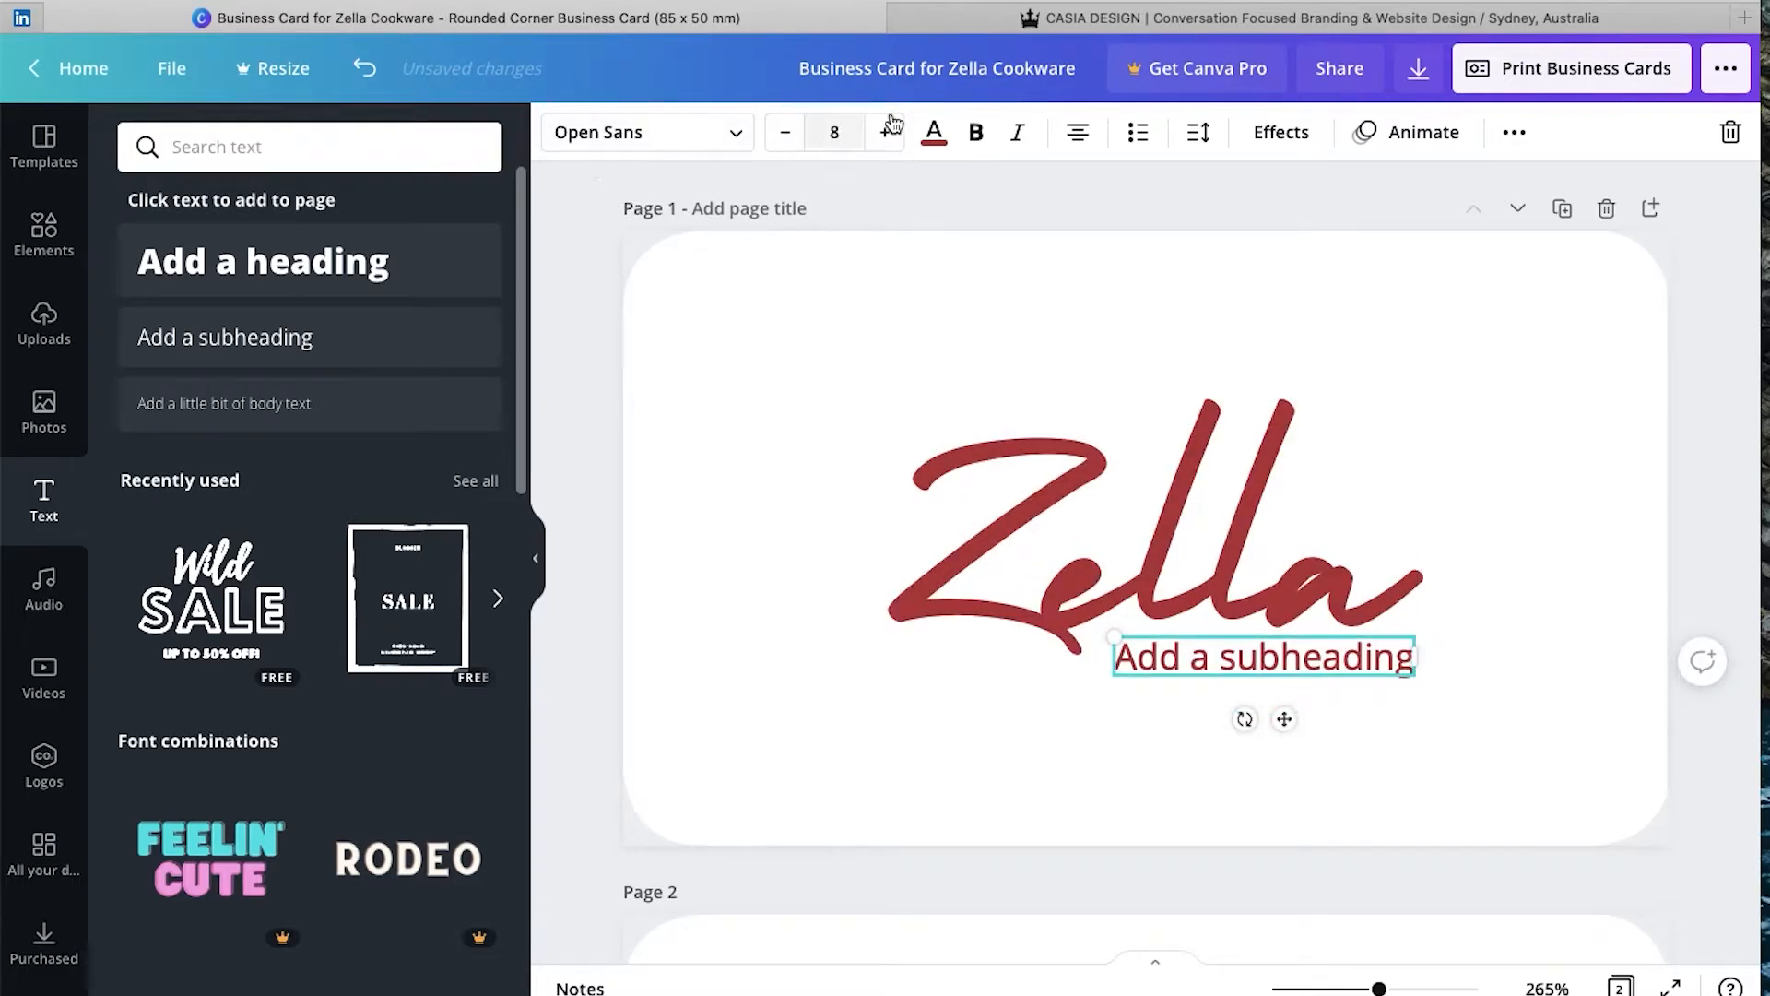
left_click(933, 132)
left_click(275, 386)
left_click(1288, 687)
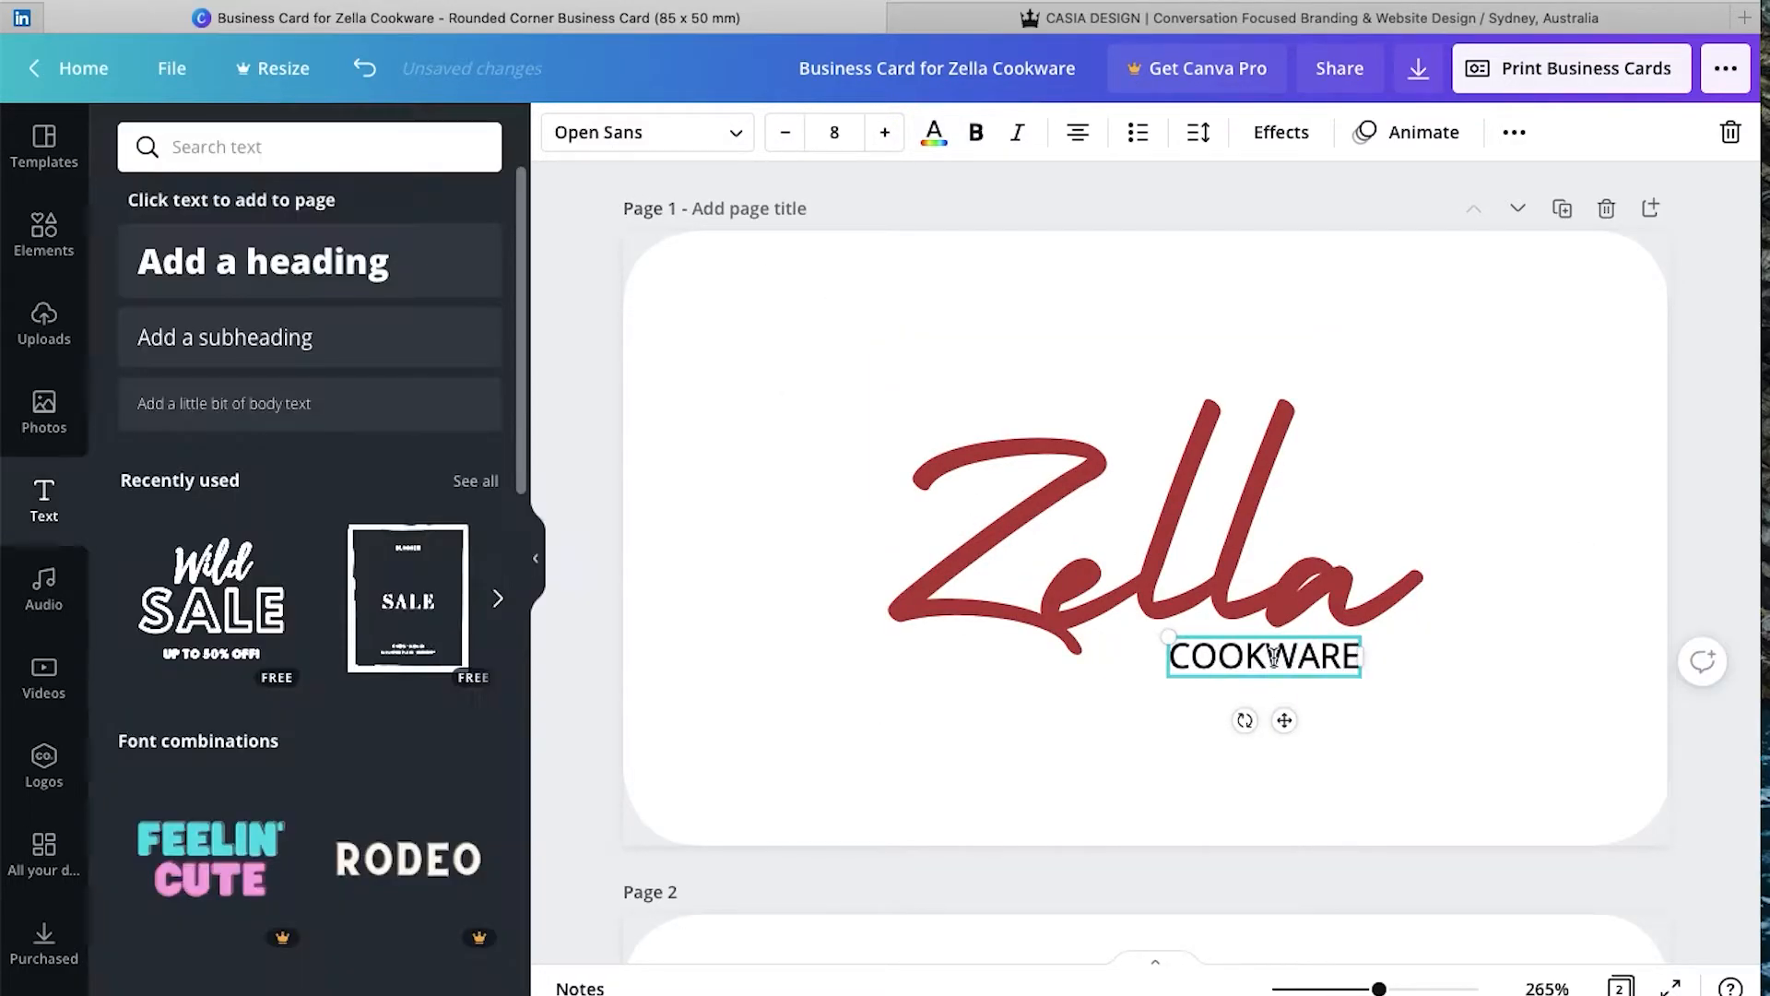
- Widen the letter spacing of COOKWARE, reduce its font size to 7.6 and make it bold
left_click(1198, 131)
left_click_drag(1383, 217, 1452, 217)
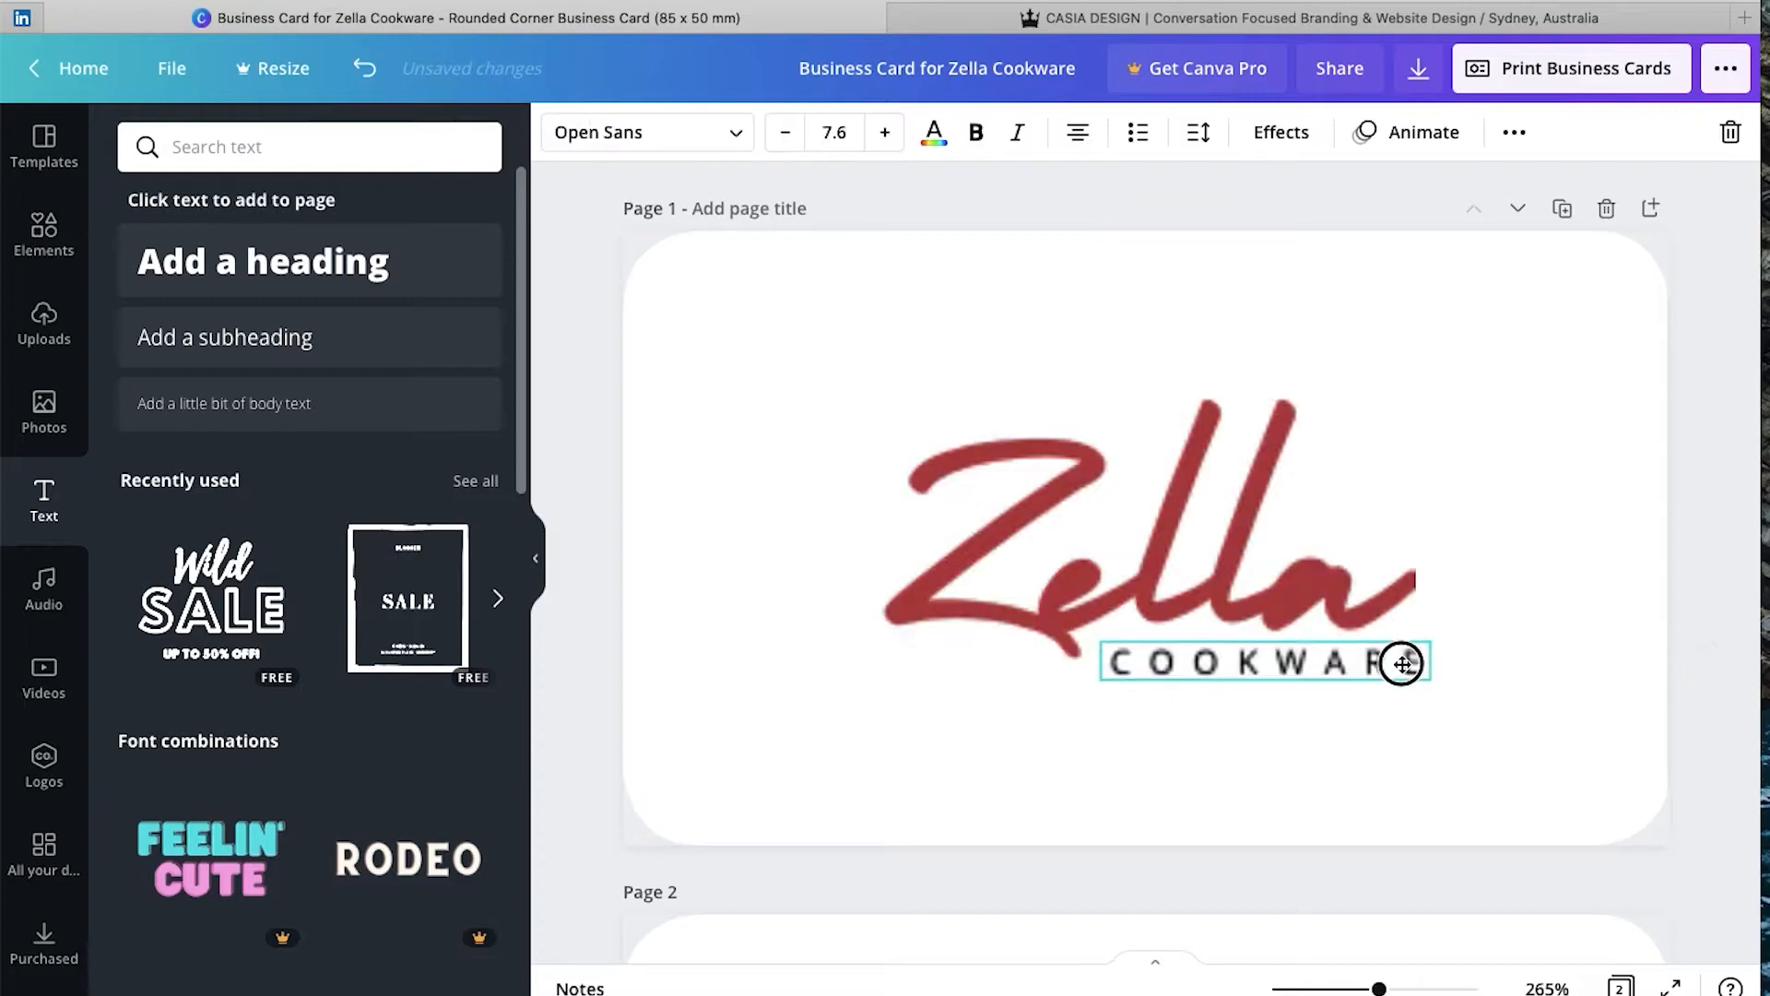
left_click(976, 132)
left_click(1642, 350)
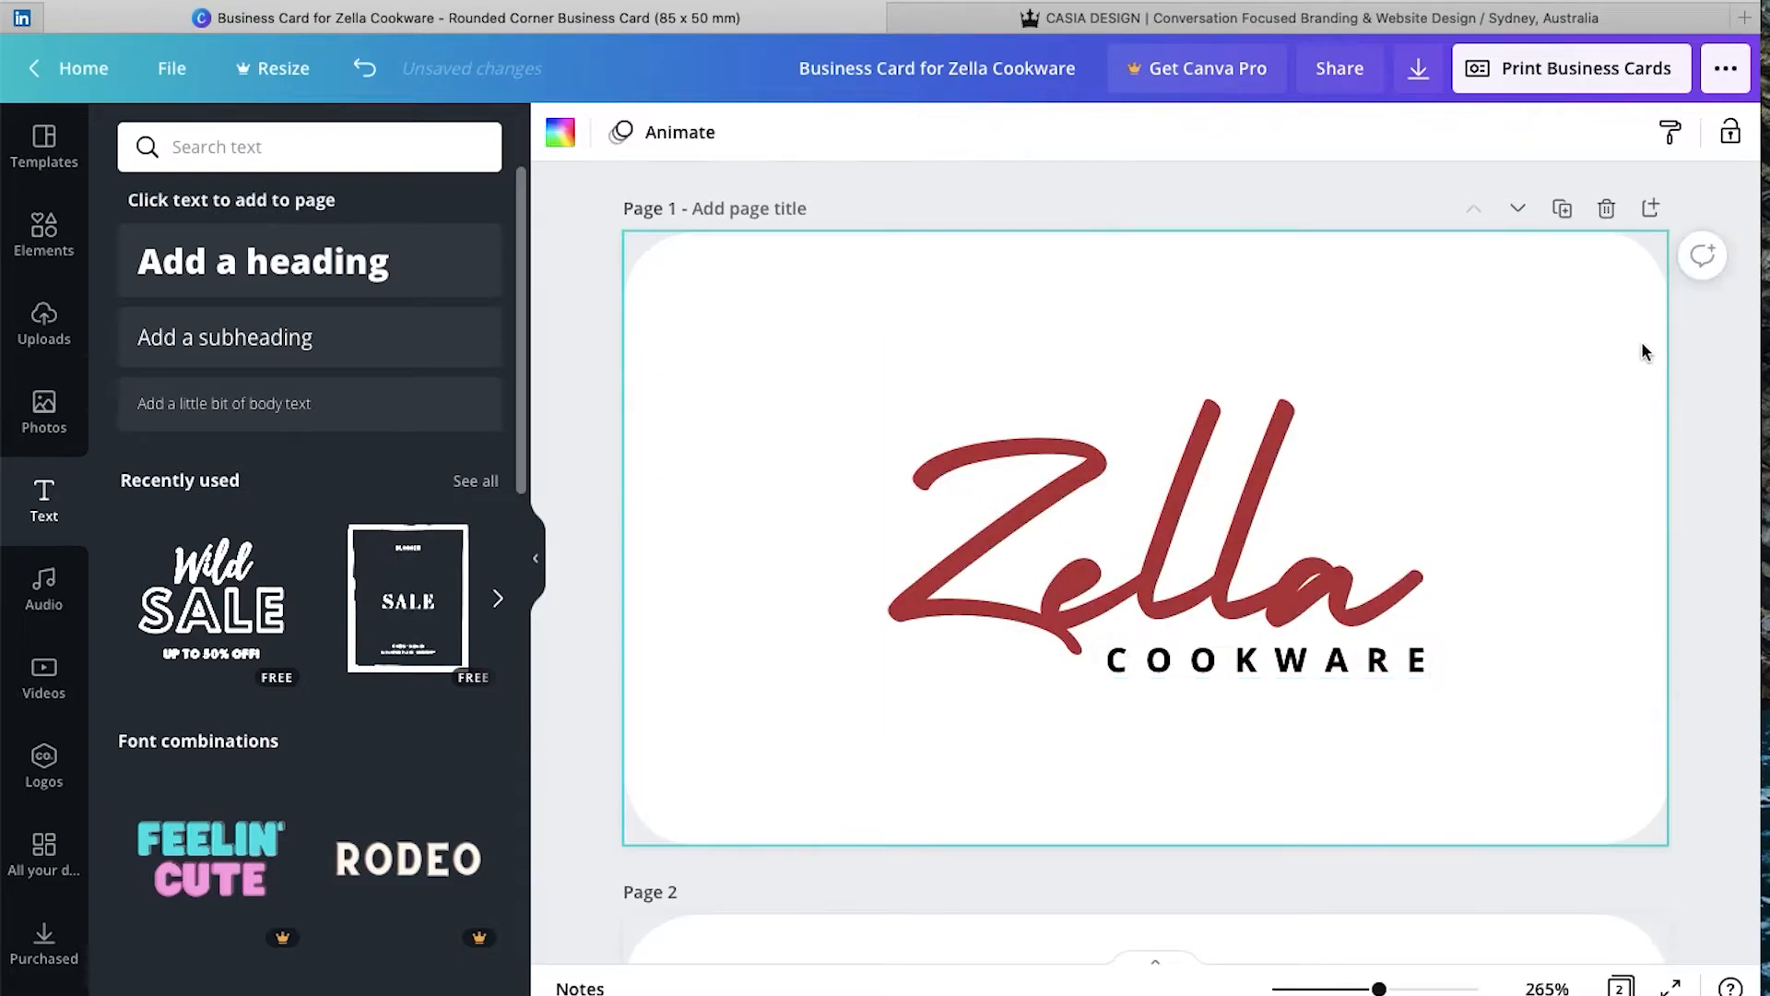
- Reduce COOKWARE to font size 7.2 and align its right edge with the Zella wordmark
left_click(1420, 661)
left_click_drag(1430, 680, 1429, 677)
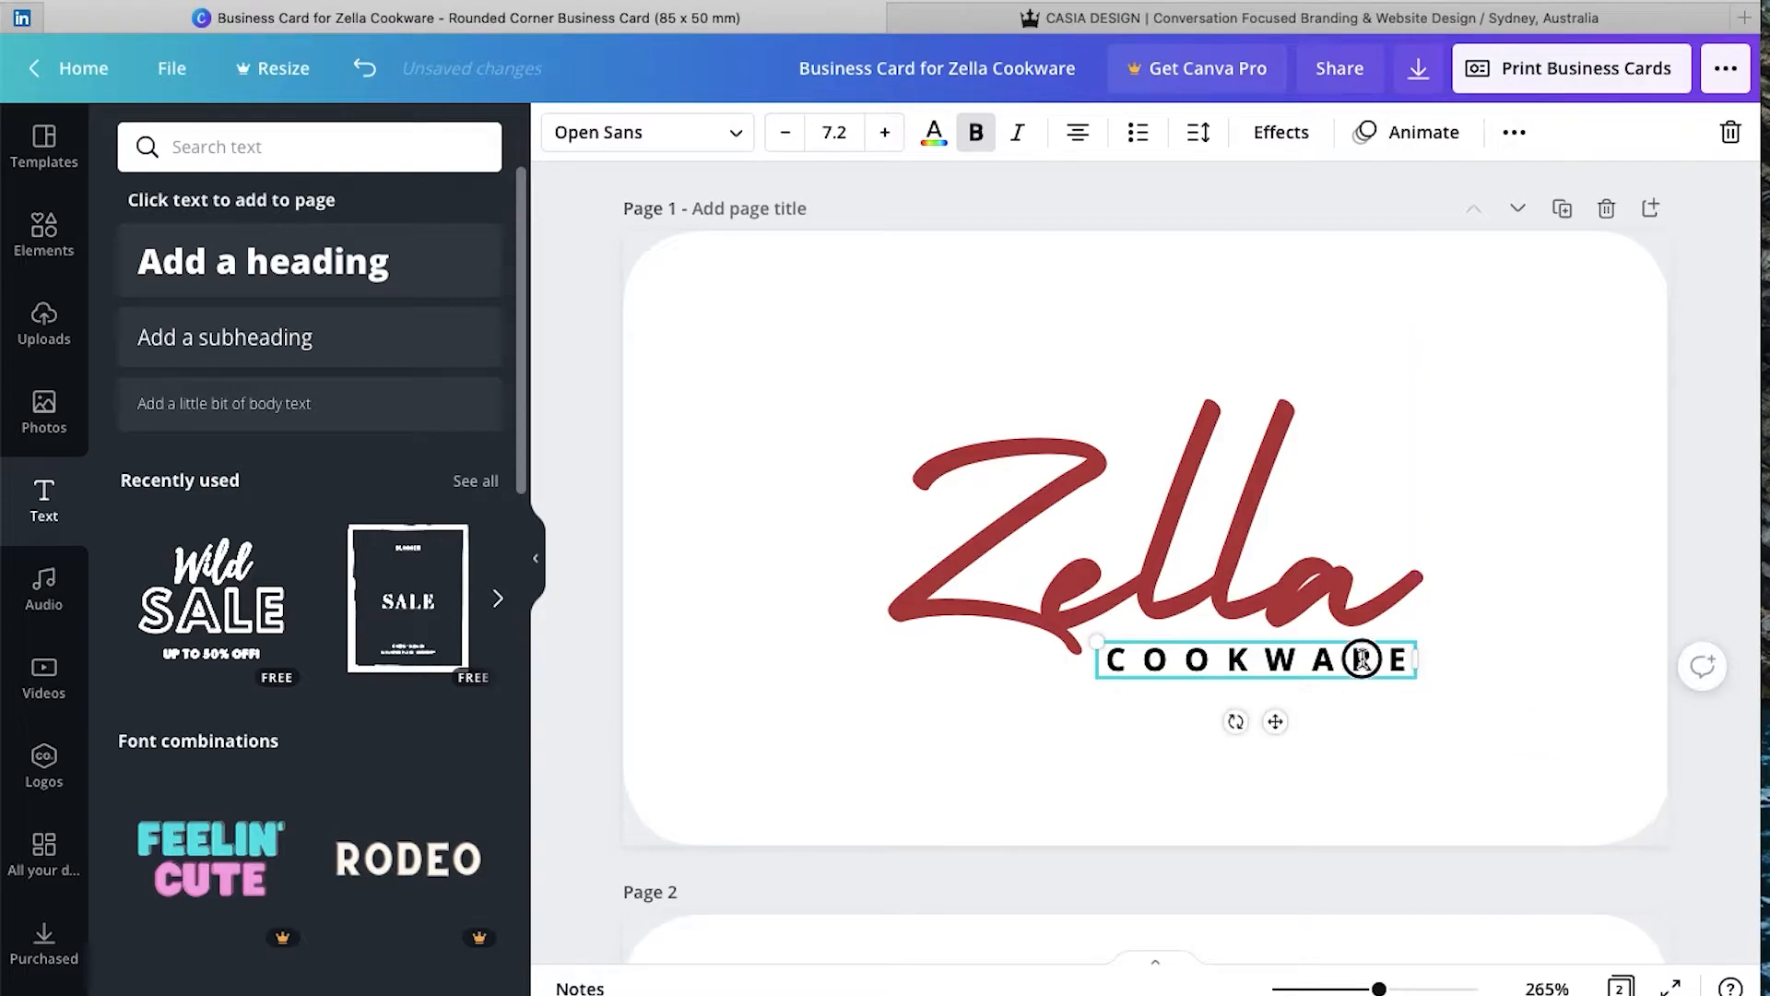
left_click(1541, 595)
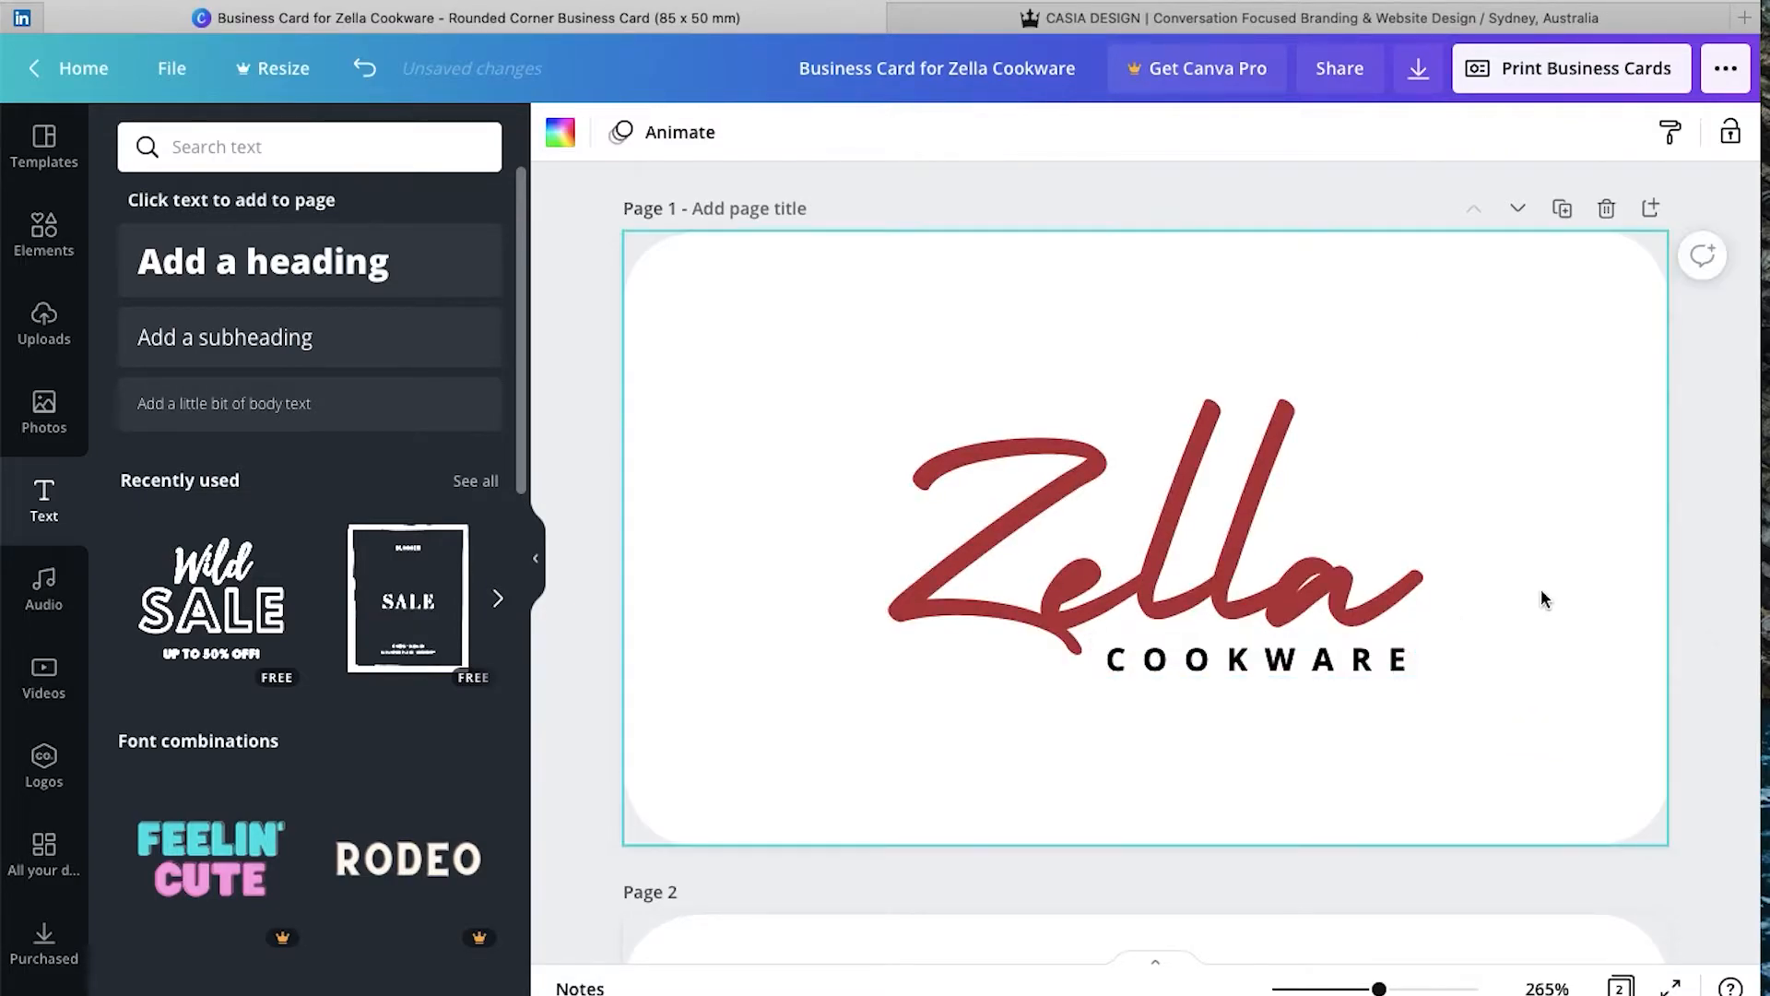
left_click(1272, 664)
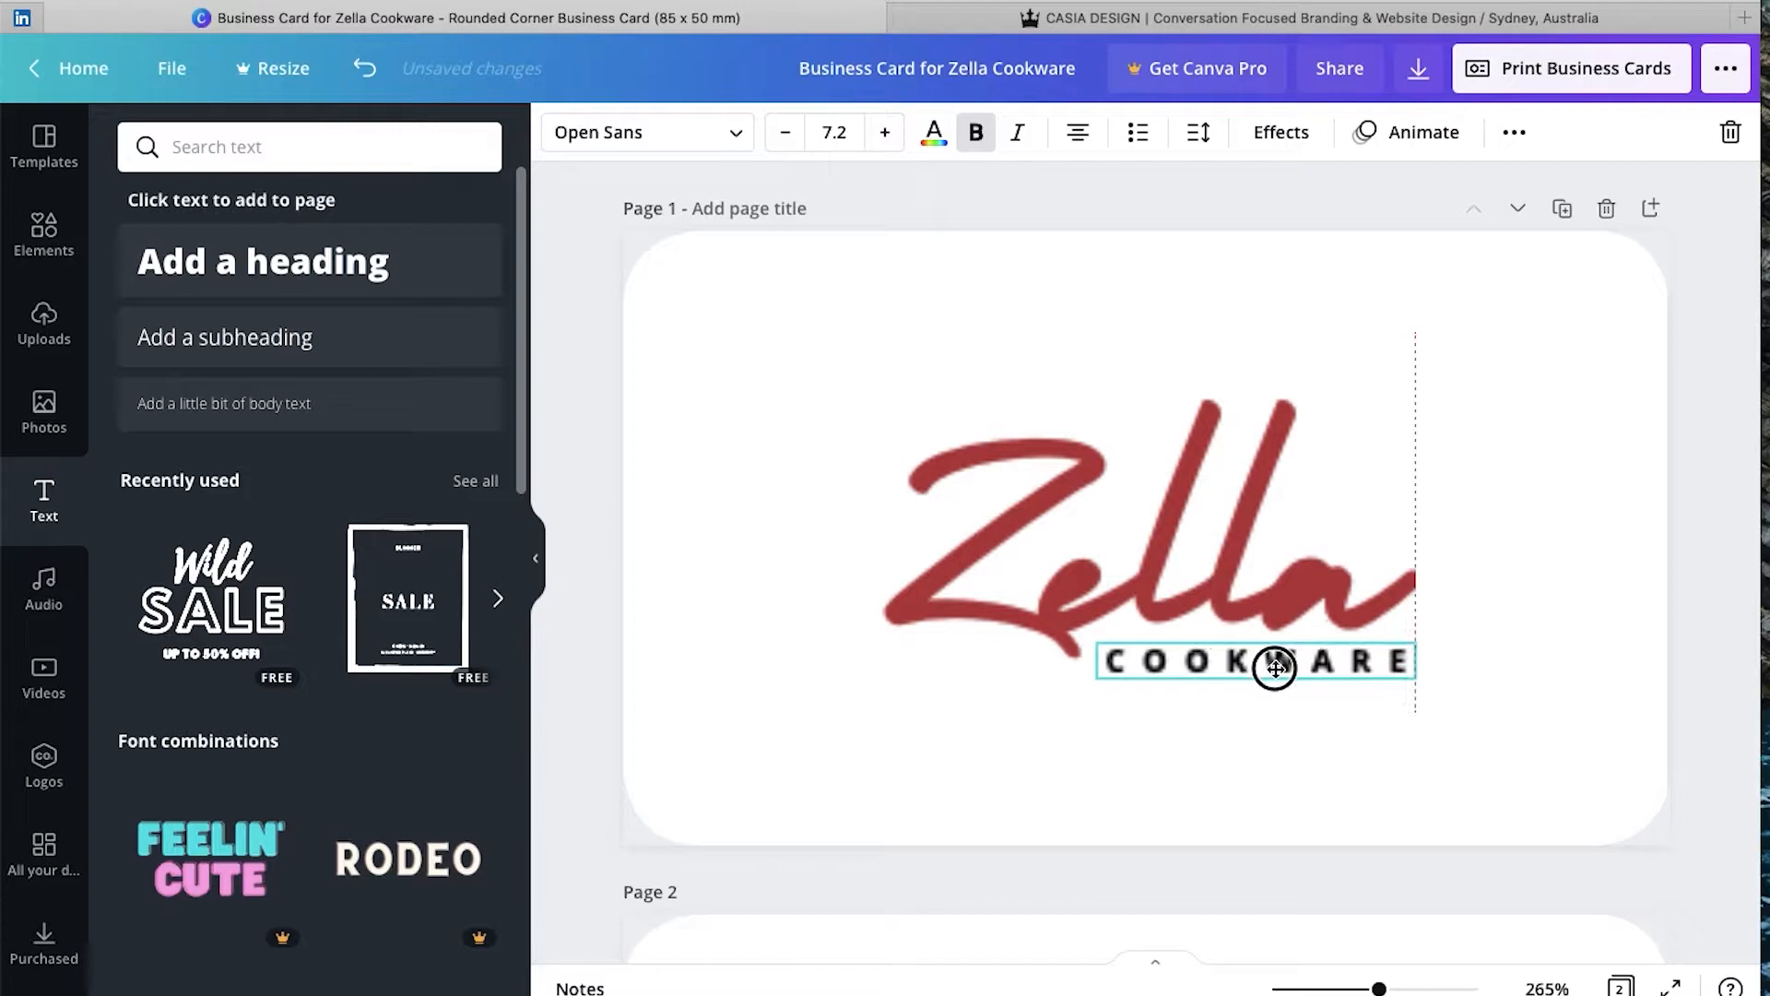
left_click(1501, 629)
- Move the Zella wordmark and COOKWARE text together so they sit centred on page 1
left_click_drag(1500, 629, 1244, 684)
left_click_drag(1185, 557, 1186, 539)
left_click(1482, 660)
left_click_drag(1482, 660, 1198, 553)
left_click_drag(1189, 544, 1182, 544)
left_click(1497, 572)
left_click_drag(1457, 719, 1390, 680)
left_click_drag(1198, 553, 1186, 554)
left_click(1722, 501)
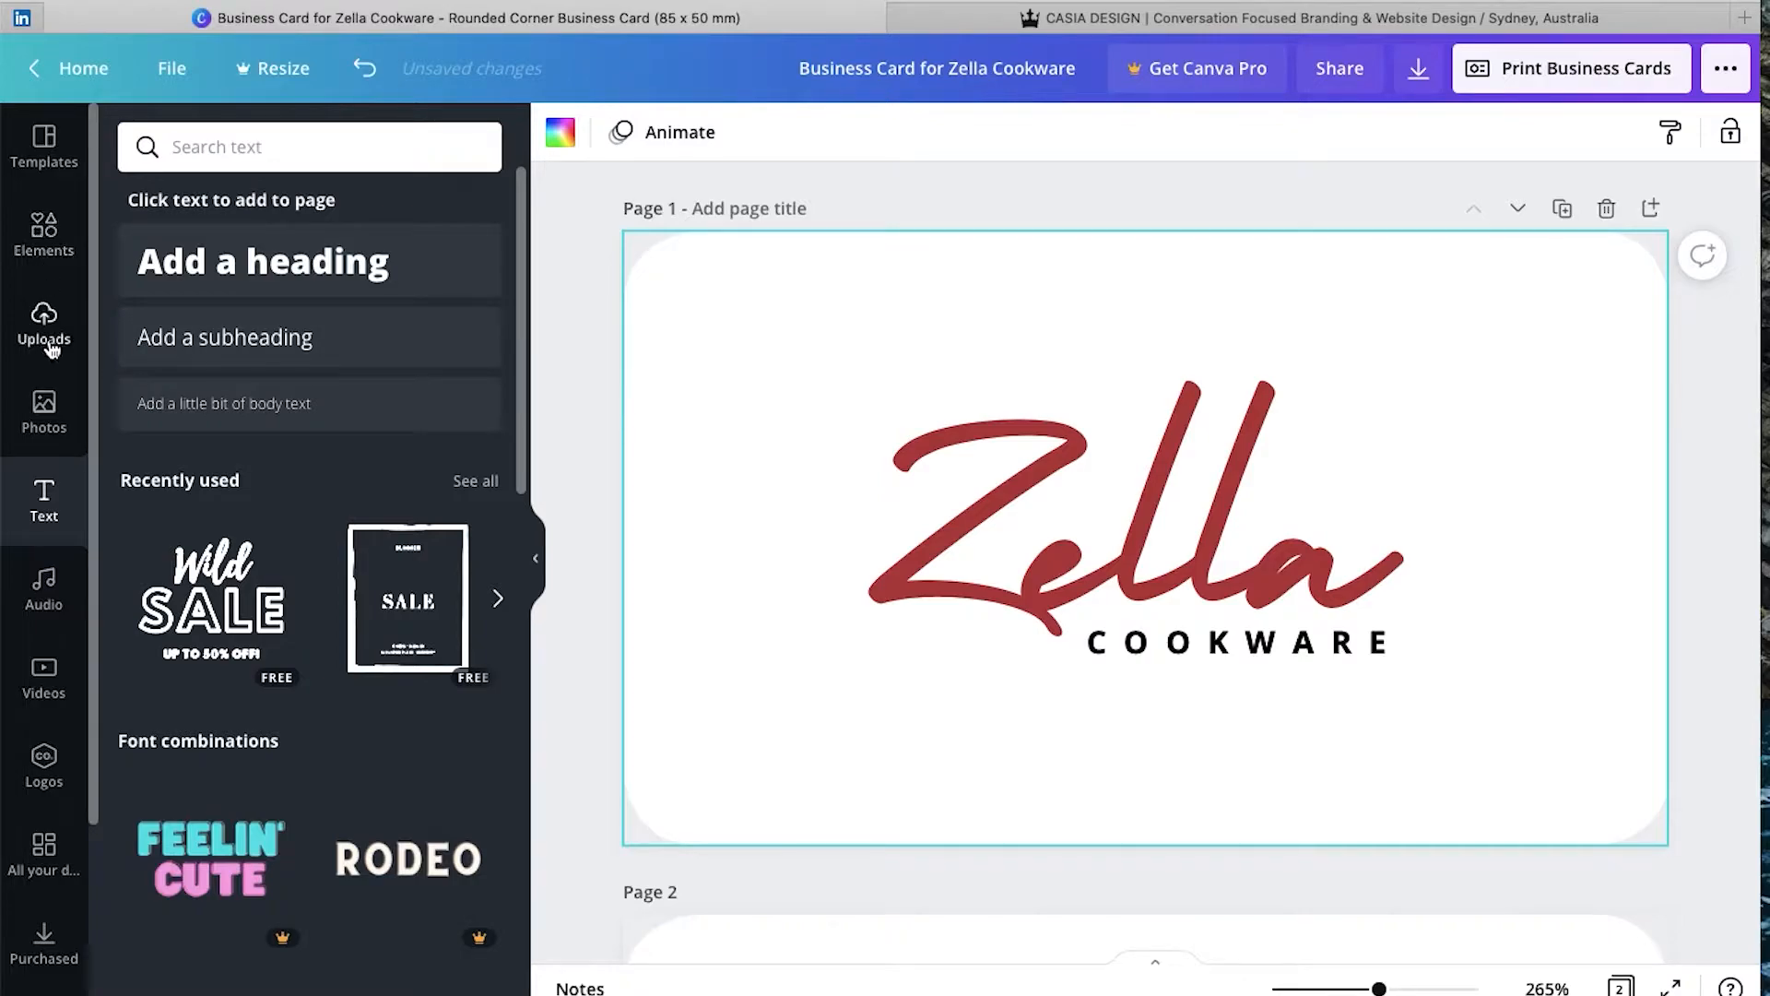
- Add a full-page grid behind the logo on page 1 and fill it with a light grey image found by searching "MARBLE"
left_click(40, 238)
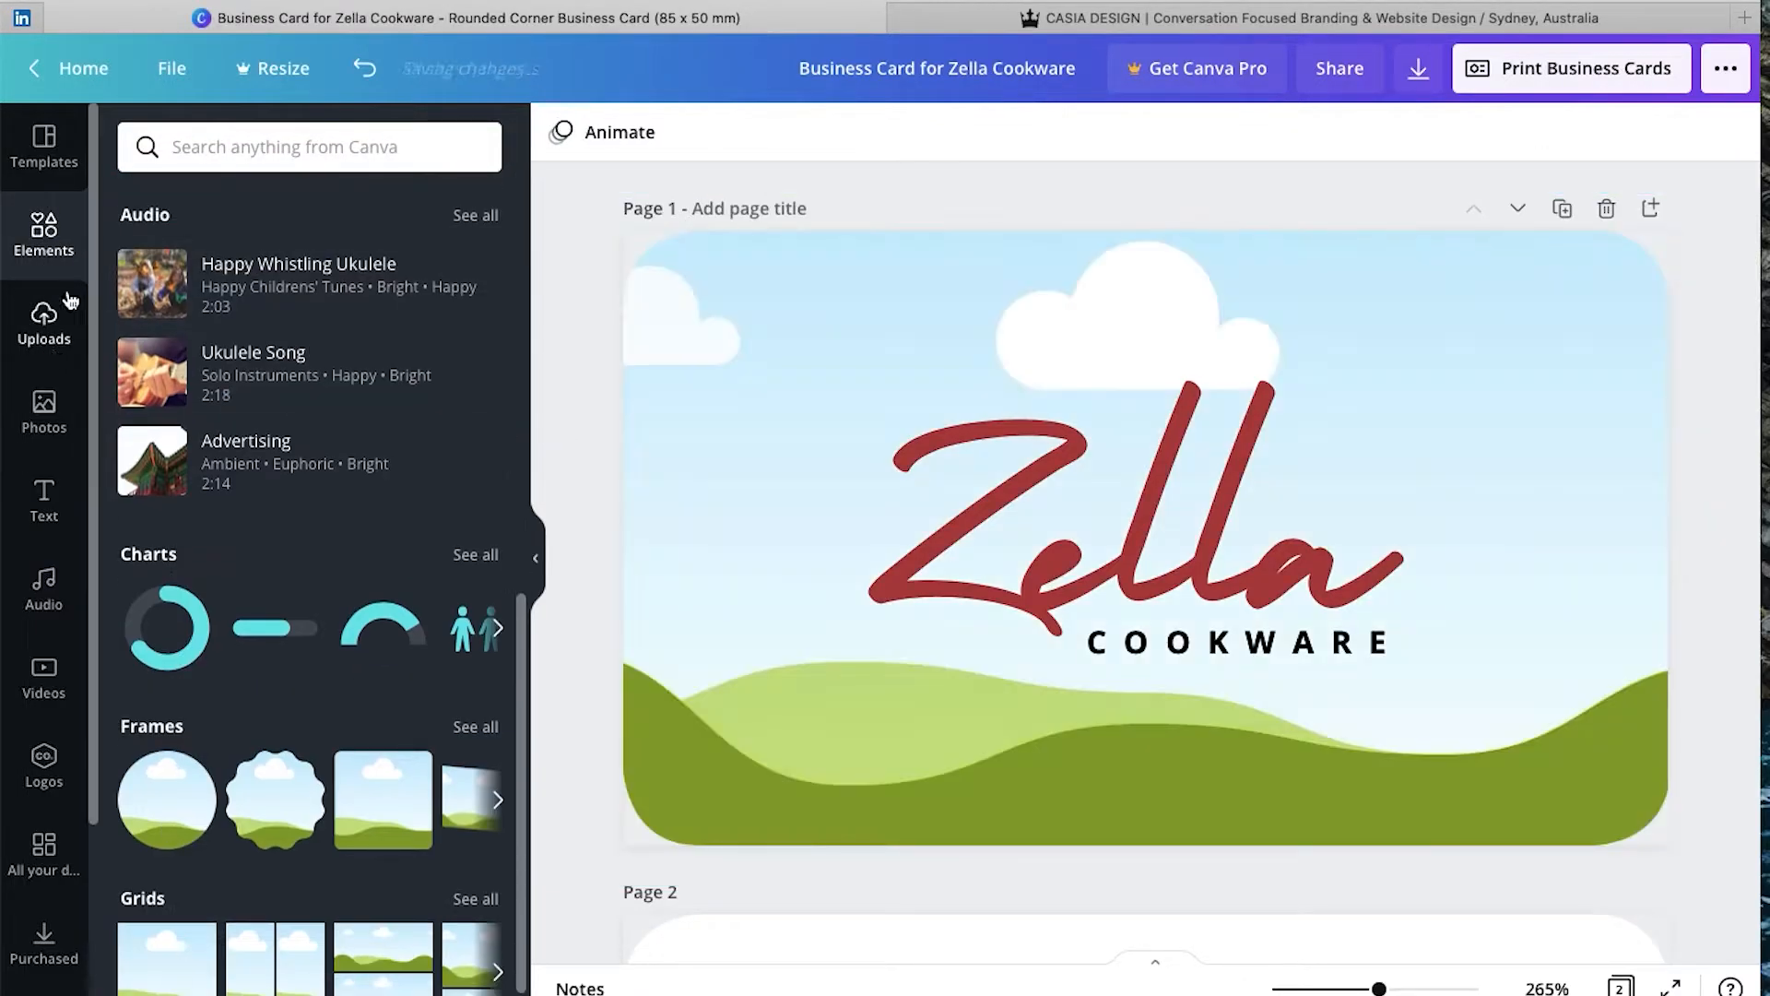
left_click(309, 147)
type("MARBLE")
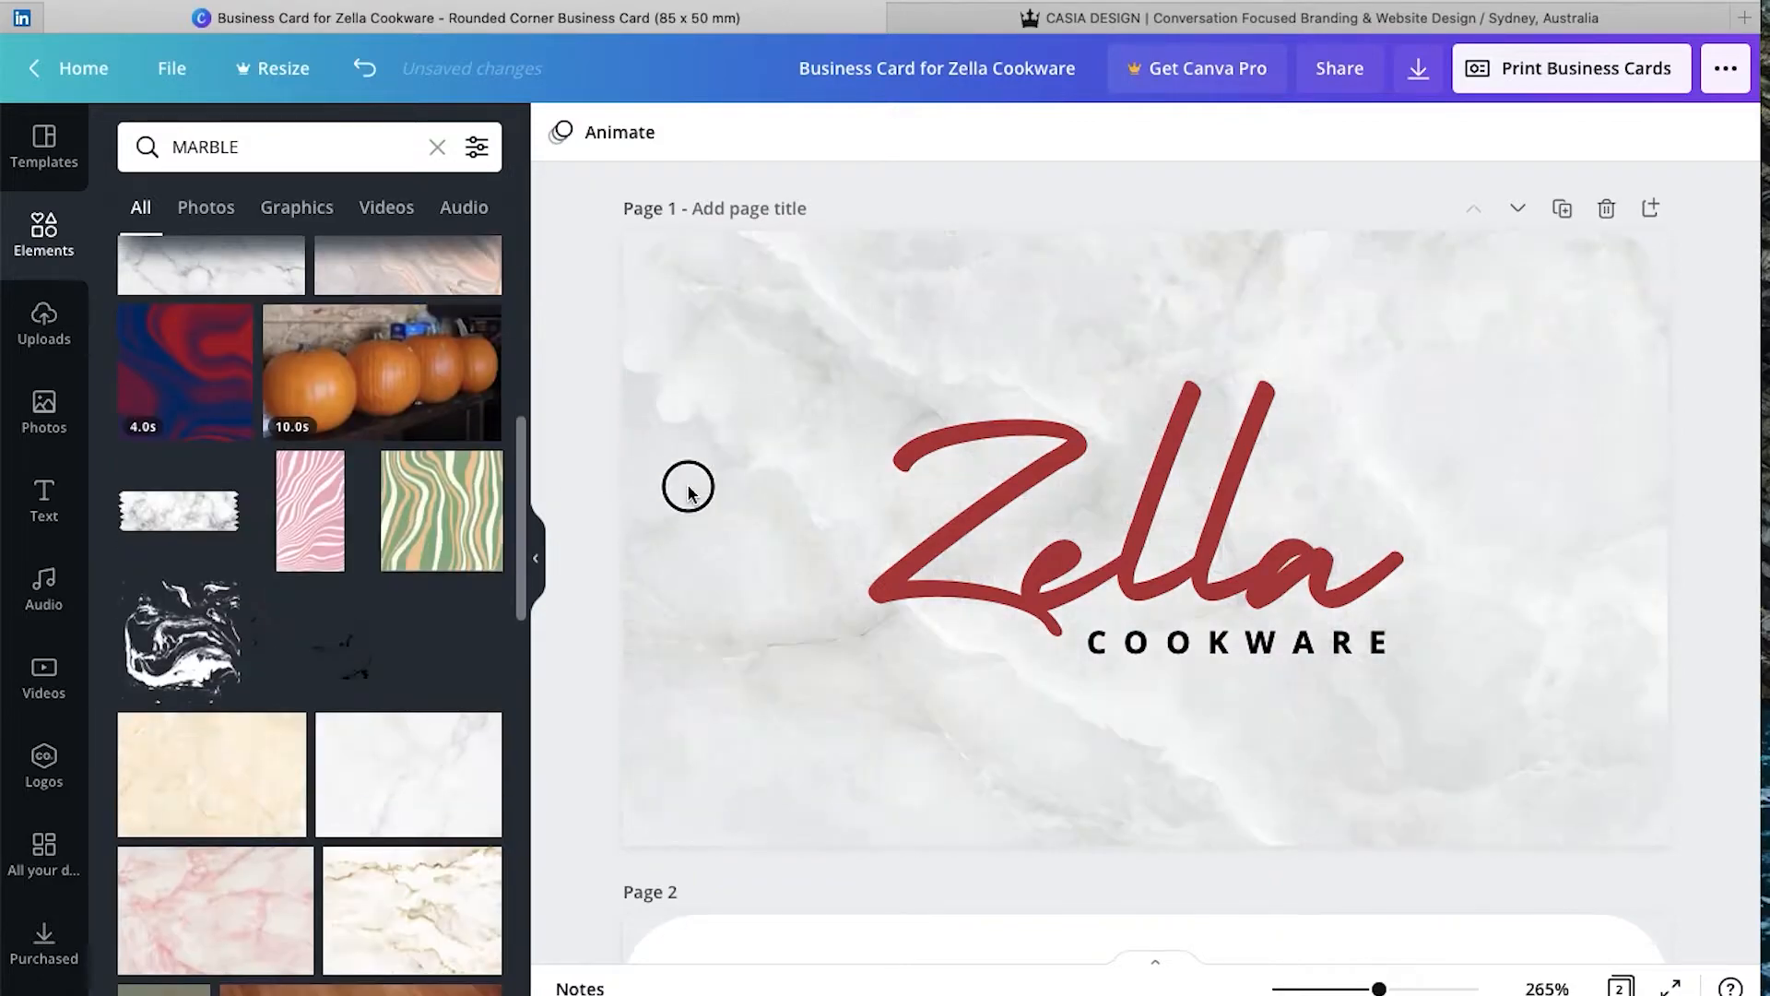
left_click(687, 489)
left_click(1731, 387)
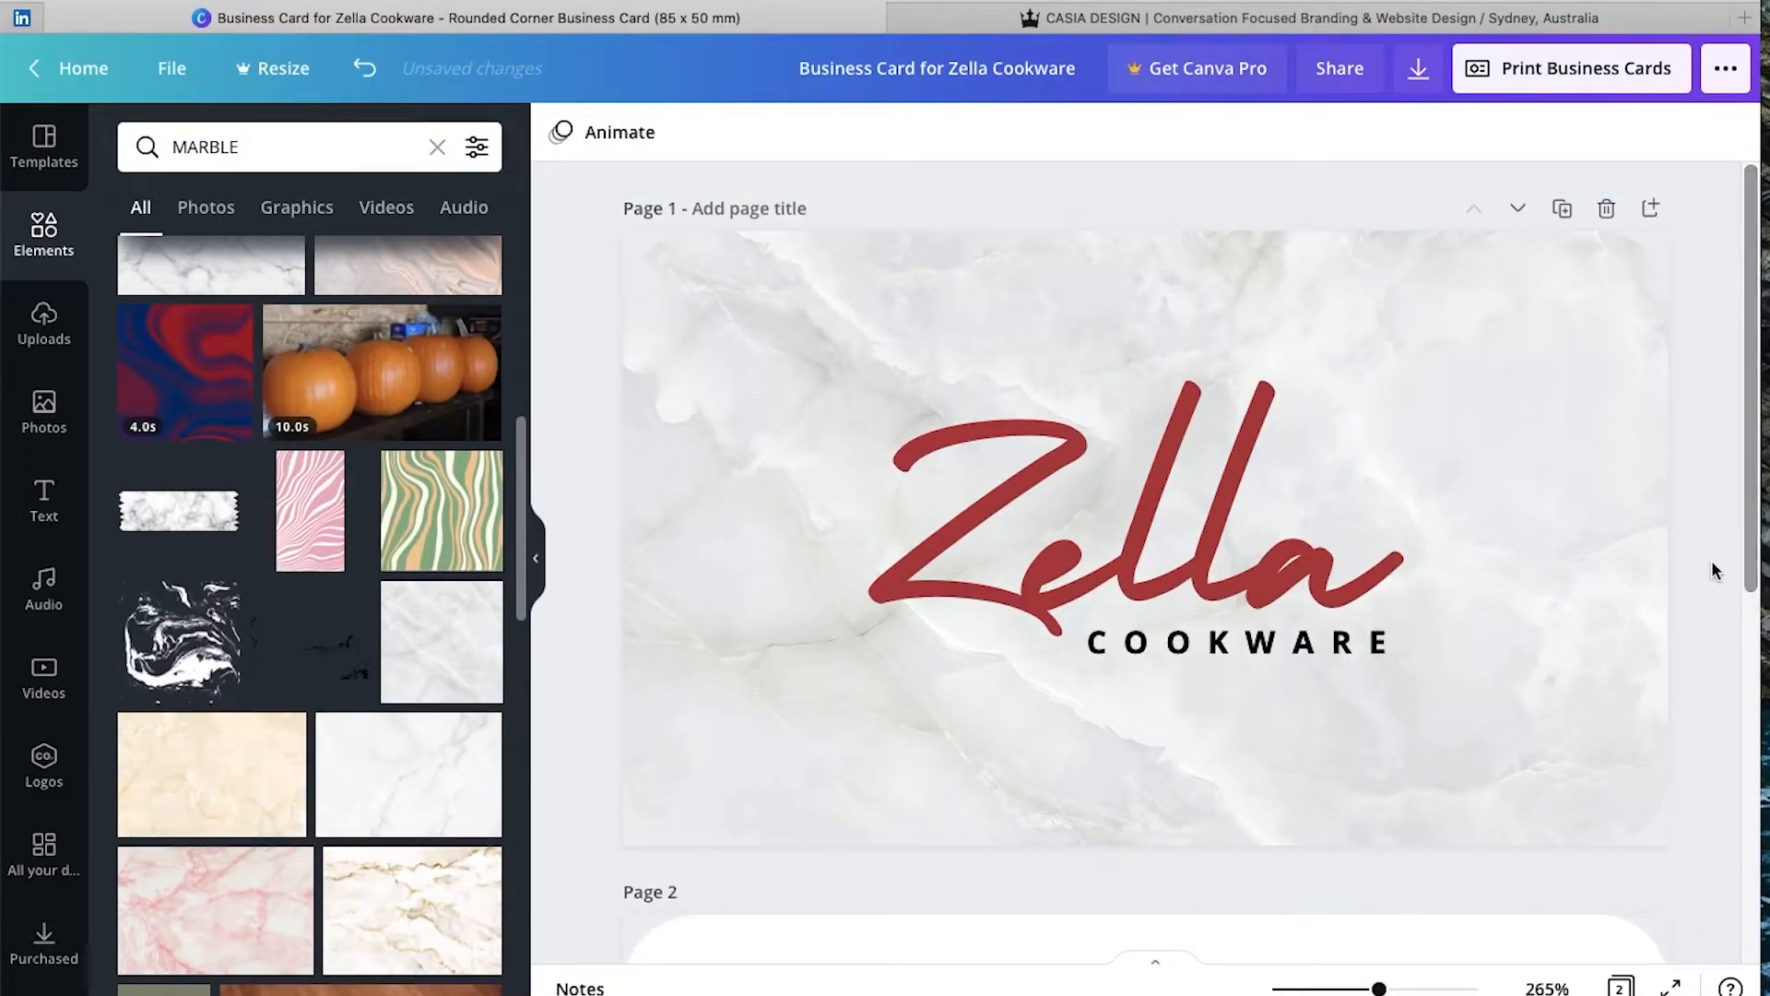
- Copy the Zella wordmark and COOKWARE text from page 1 and paste them onto the left half of page 2 at a smaller size
scroll(1713, 570, "down", 5)
scroll(1653, 549, "up", 5)
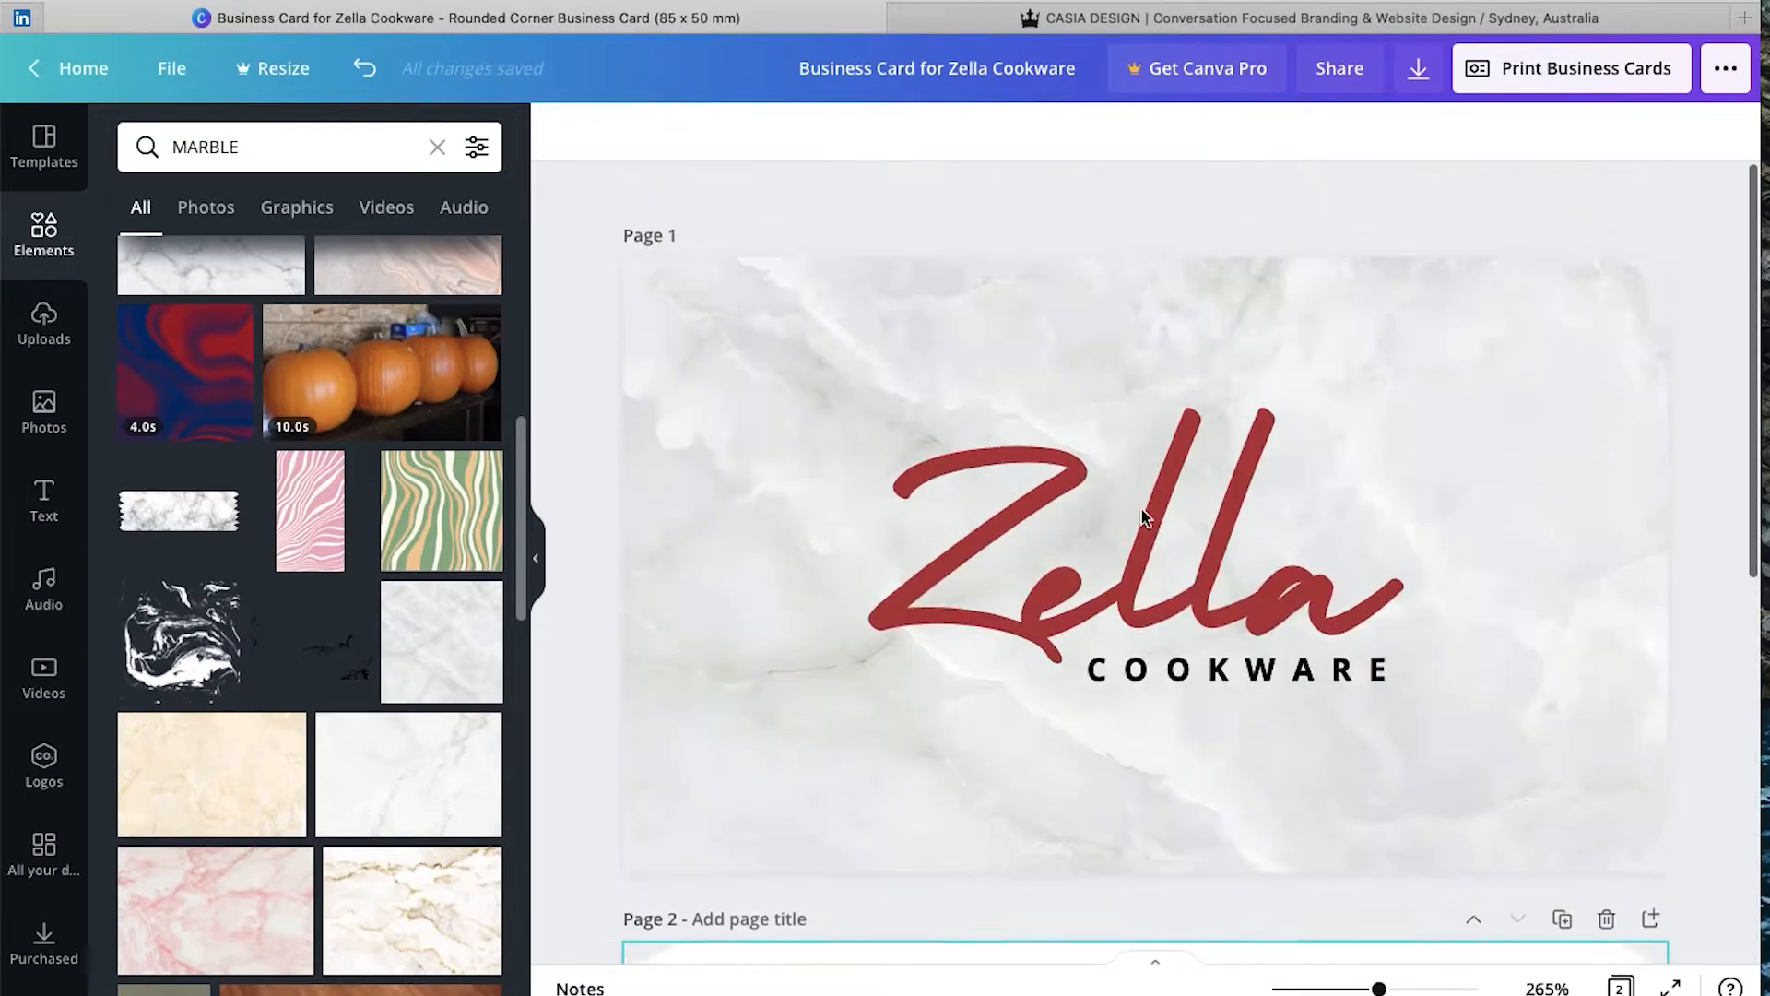
left_click(1180, 698)
left_click(1235, 643, "shift")
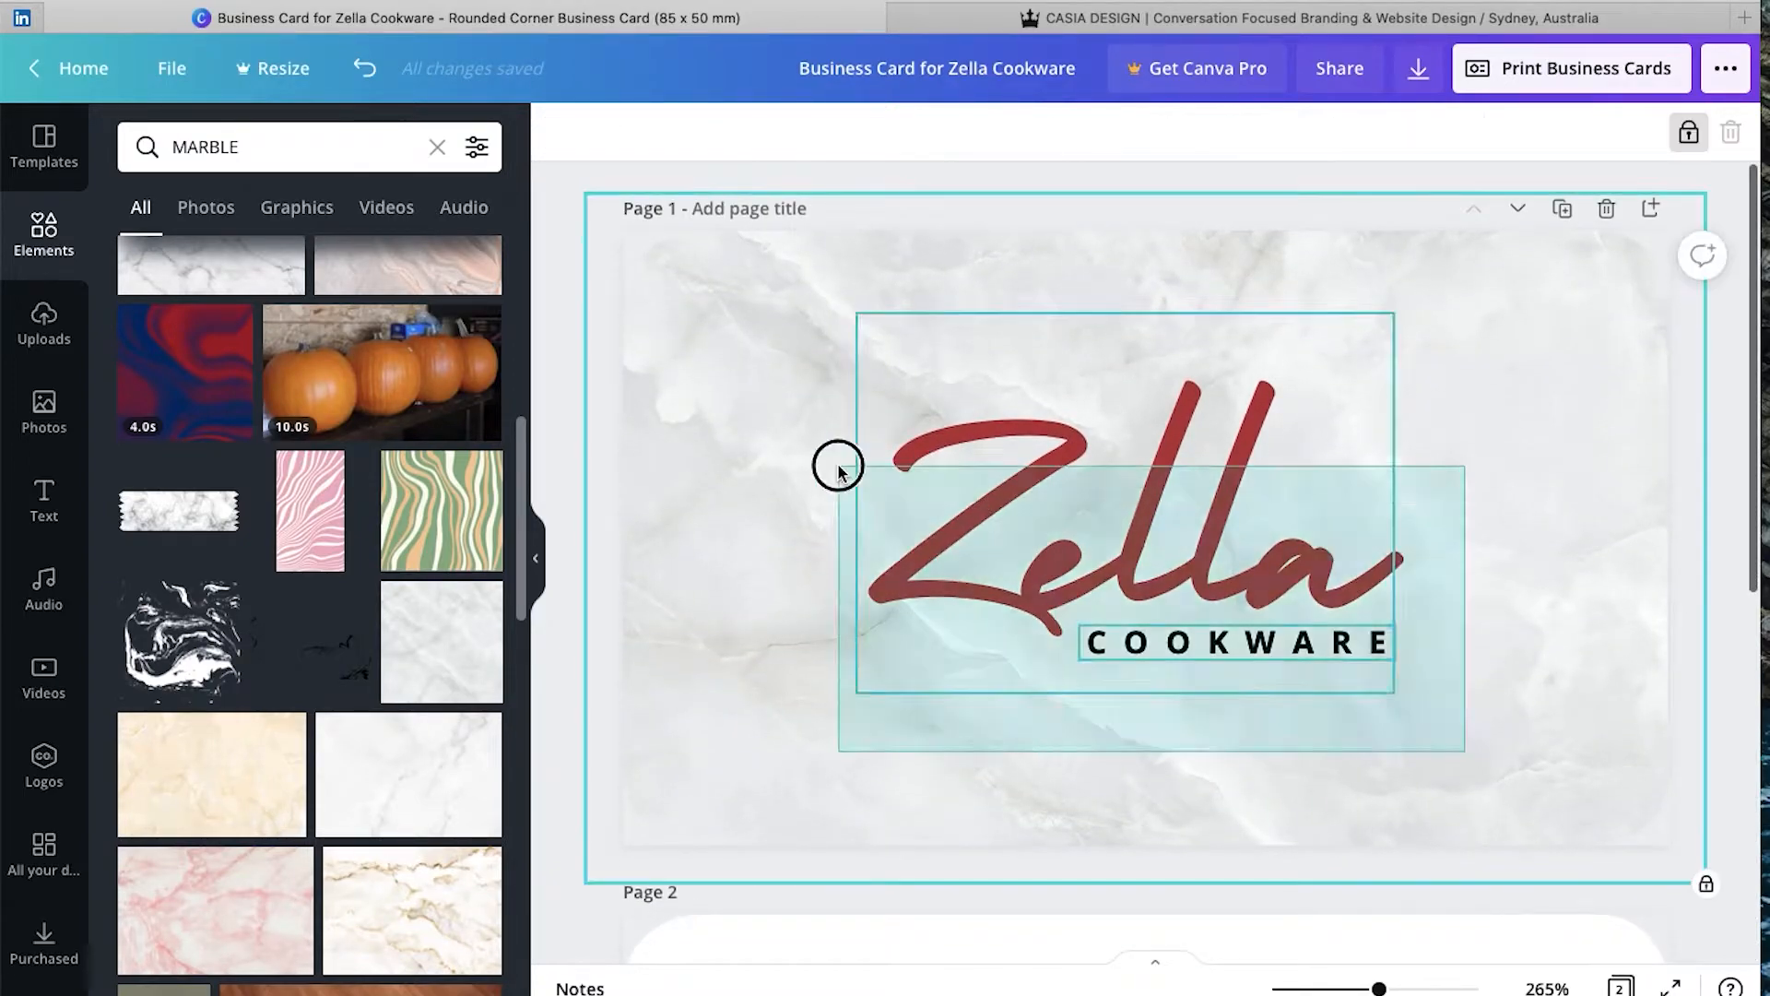
left_click(1149, 197)
key("ctrl+c")
scroll(1438, 553, "down", 5)
key("ctrl+v")
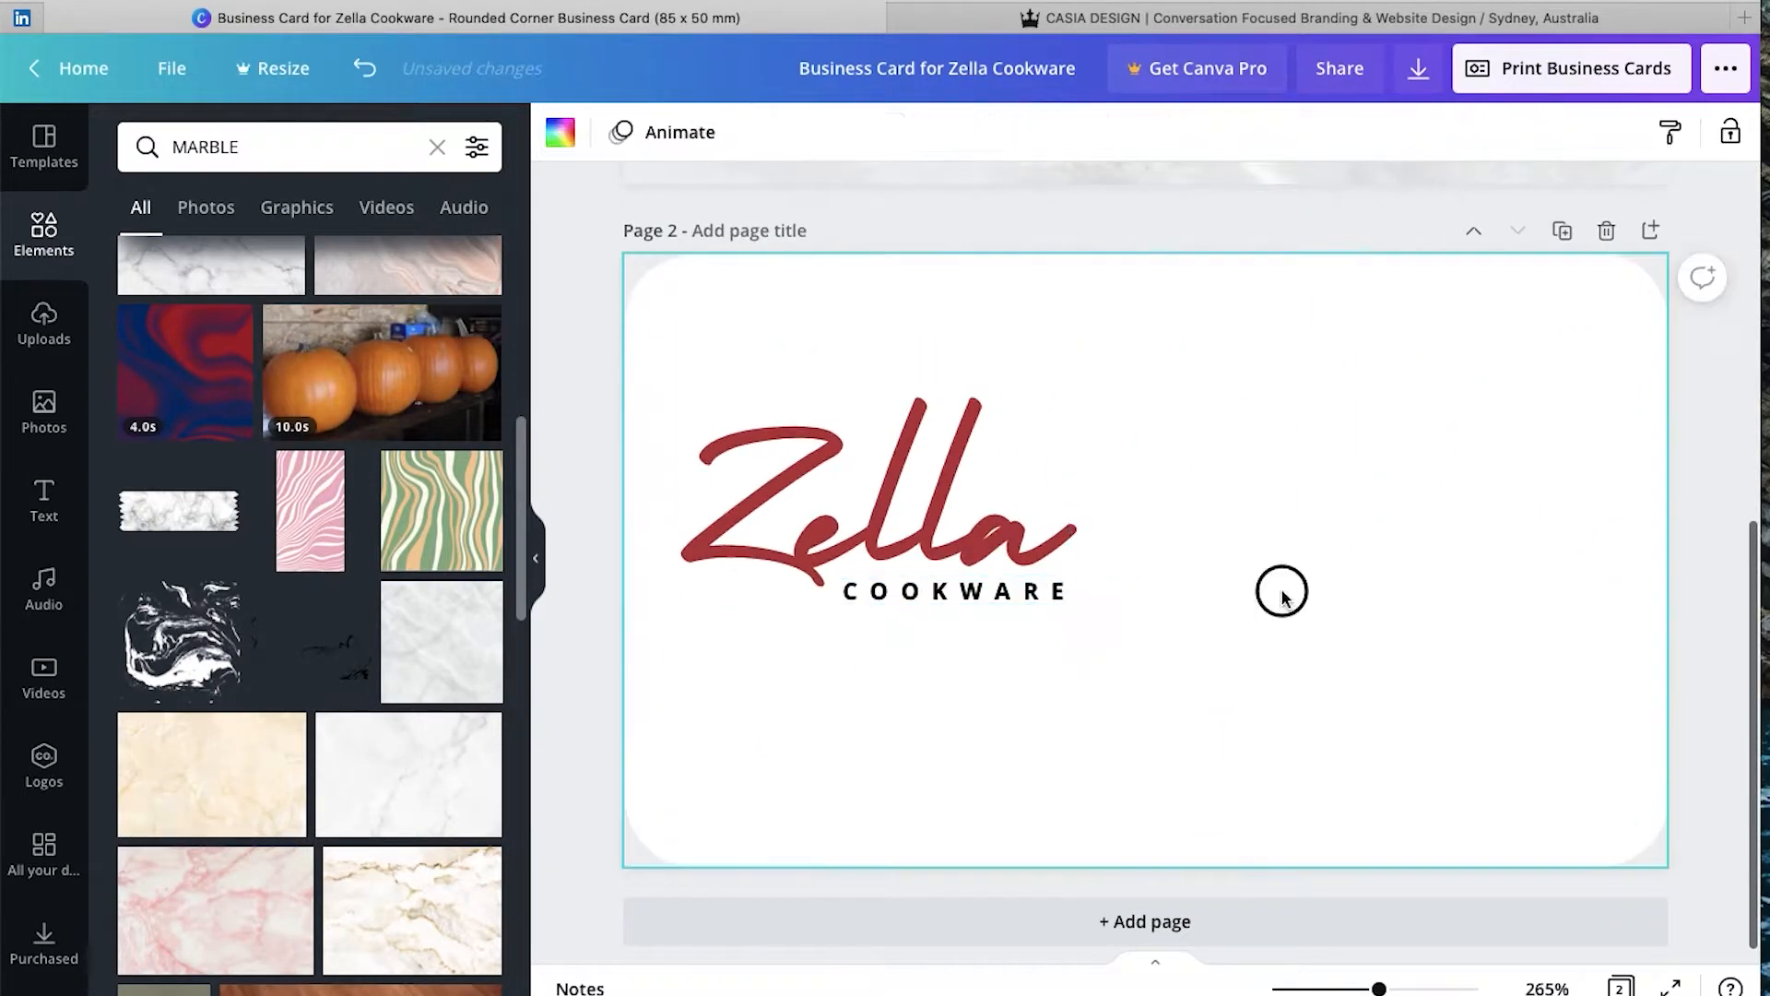
- Add a heading reading "Address" on page 2 below and to the right of the logo, scaled down to font size 8.4
left_click(1186, 534)
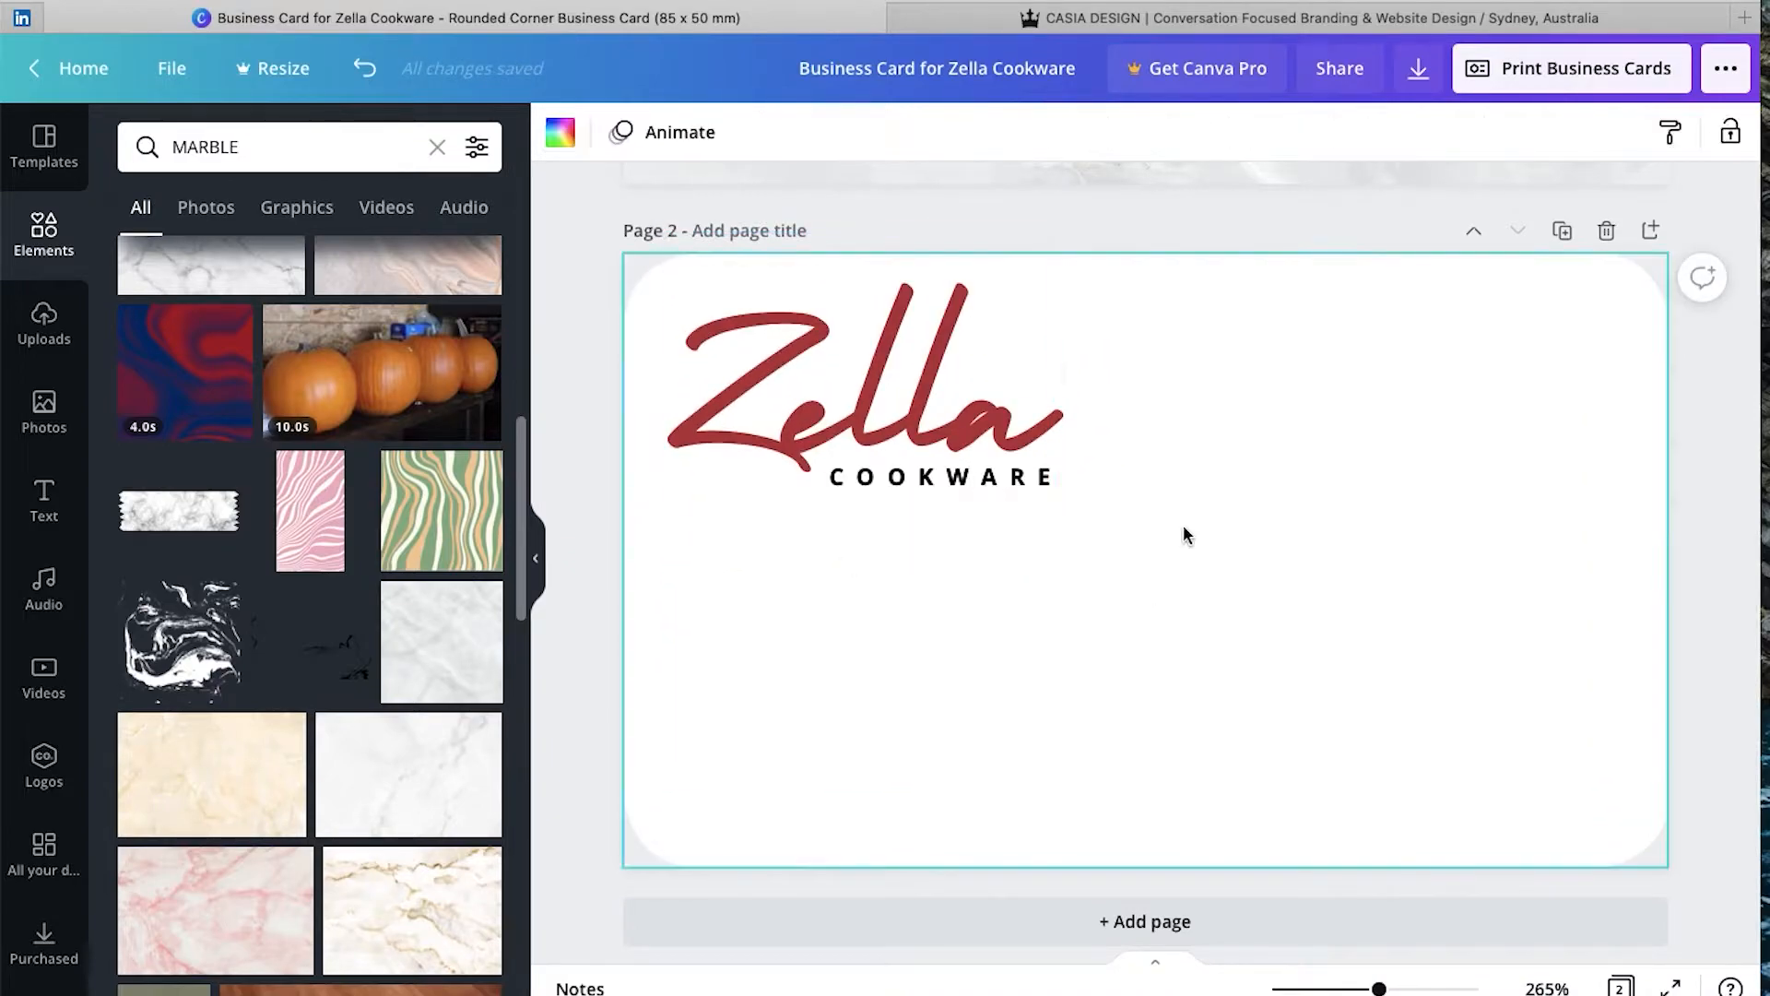
left_click(43, 501)
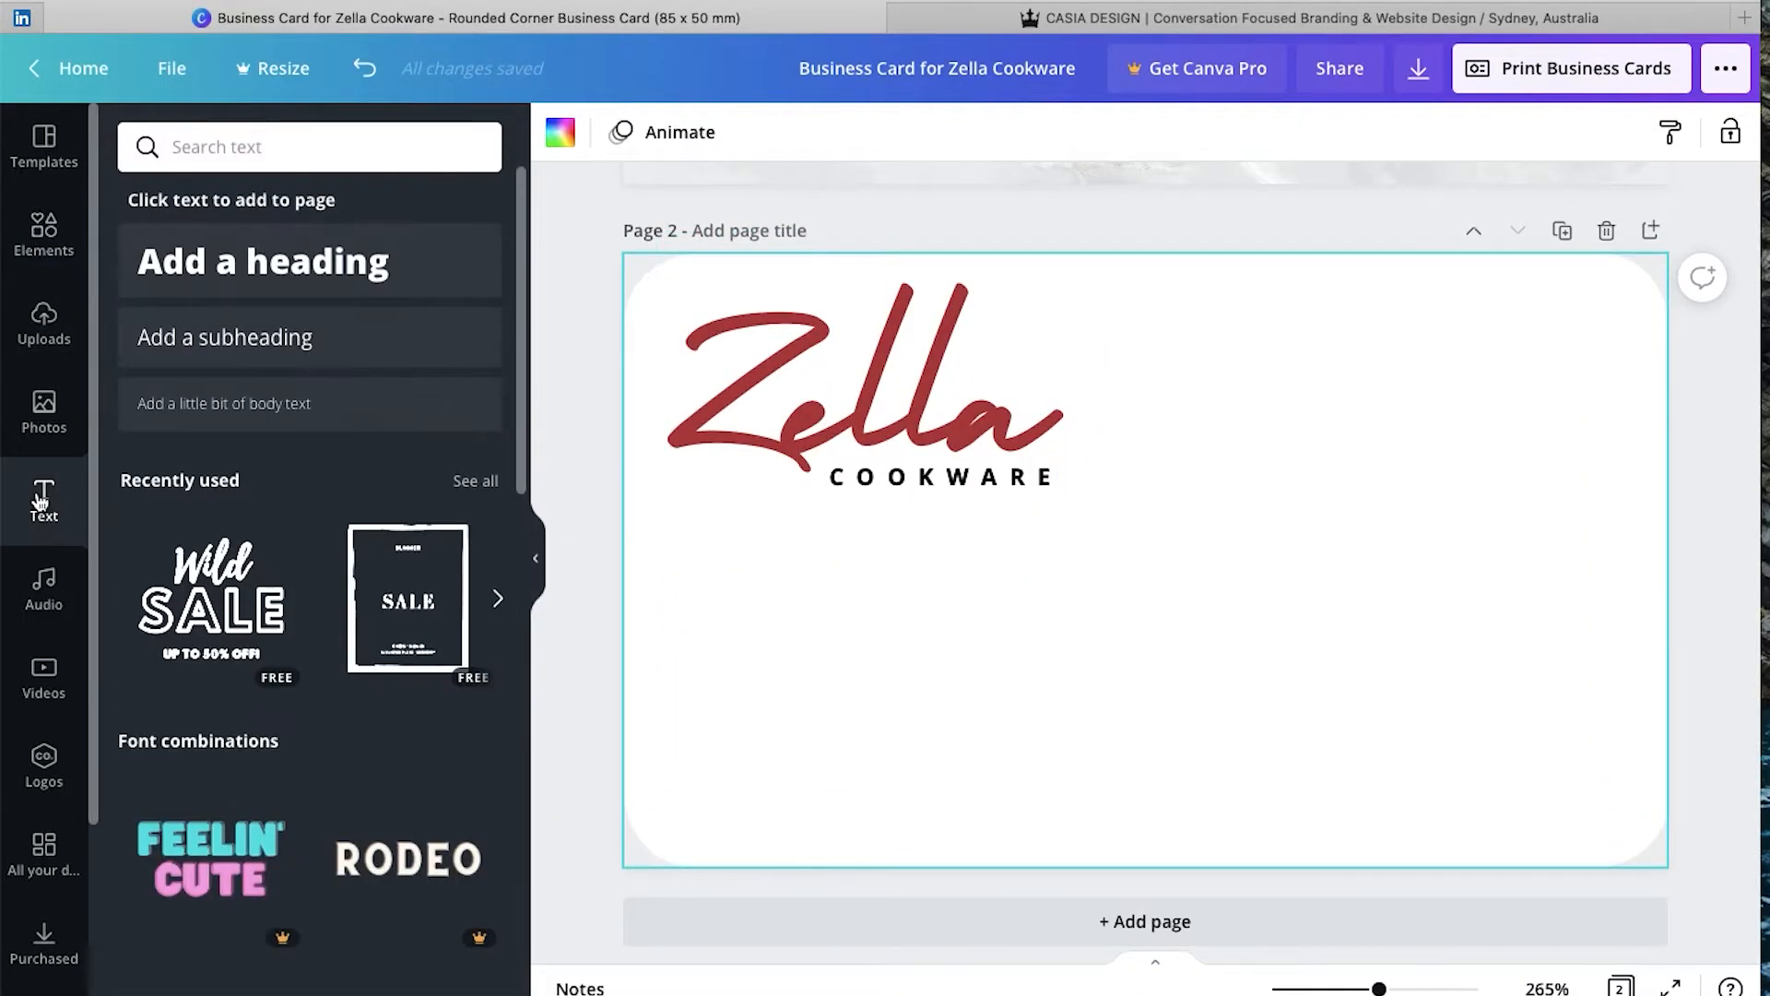
left_click(267, 262)
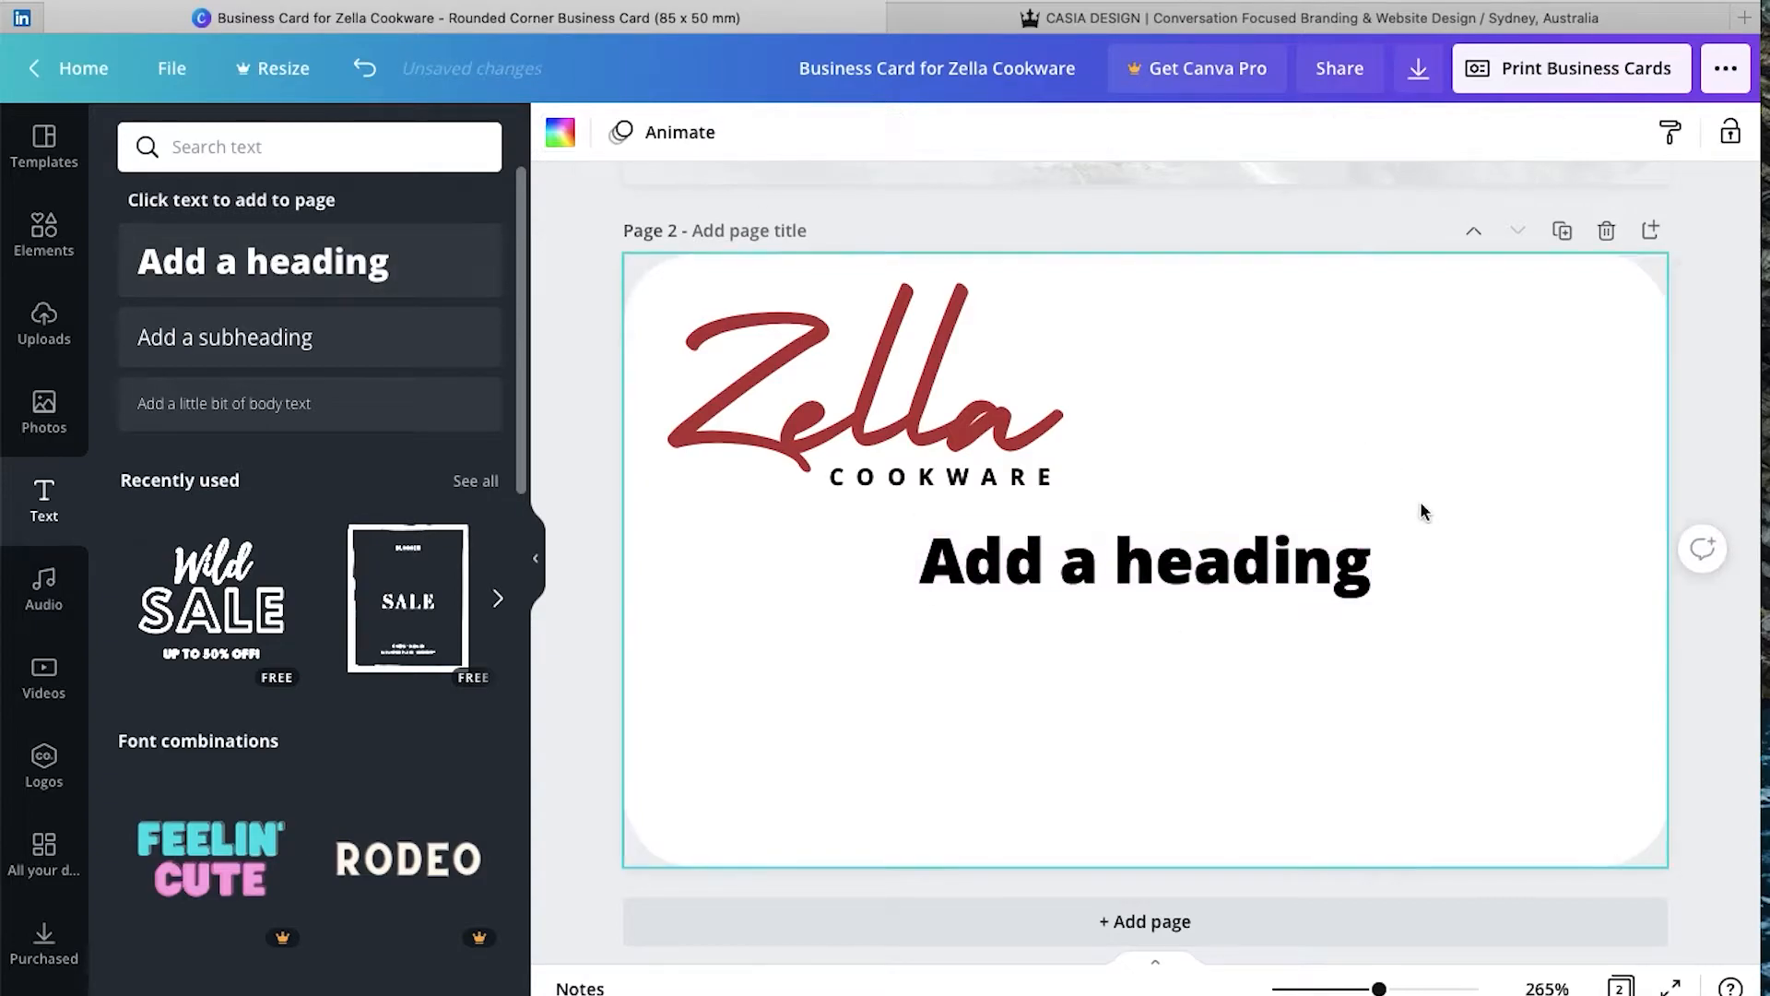
left_click_drag(1232, 567, 1480, 603)
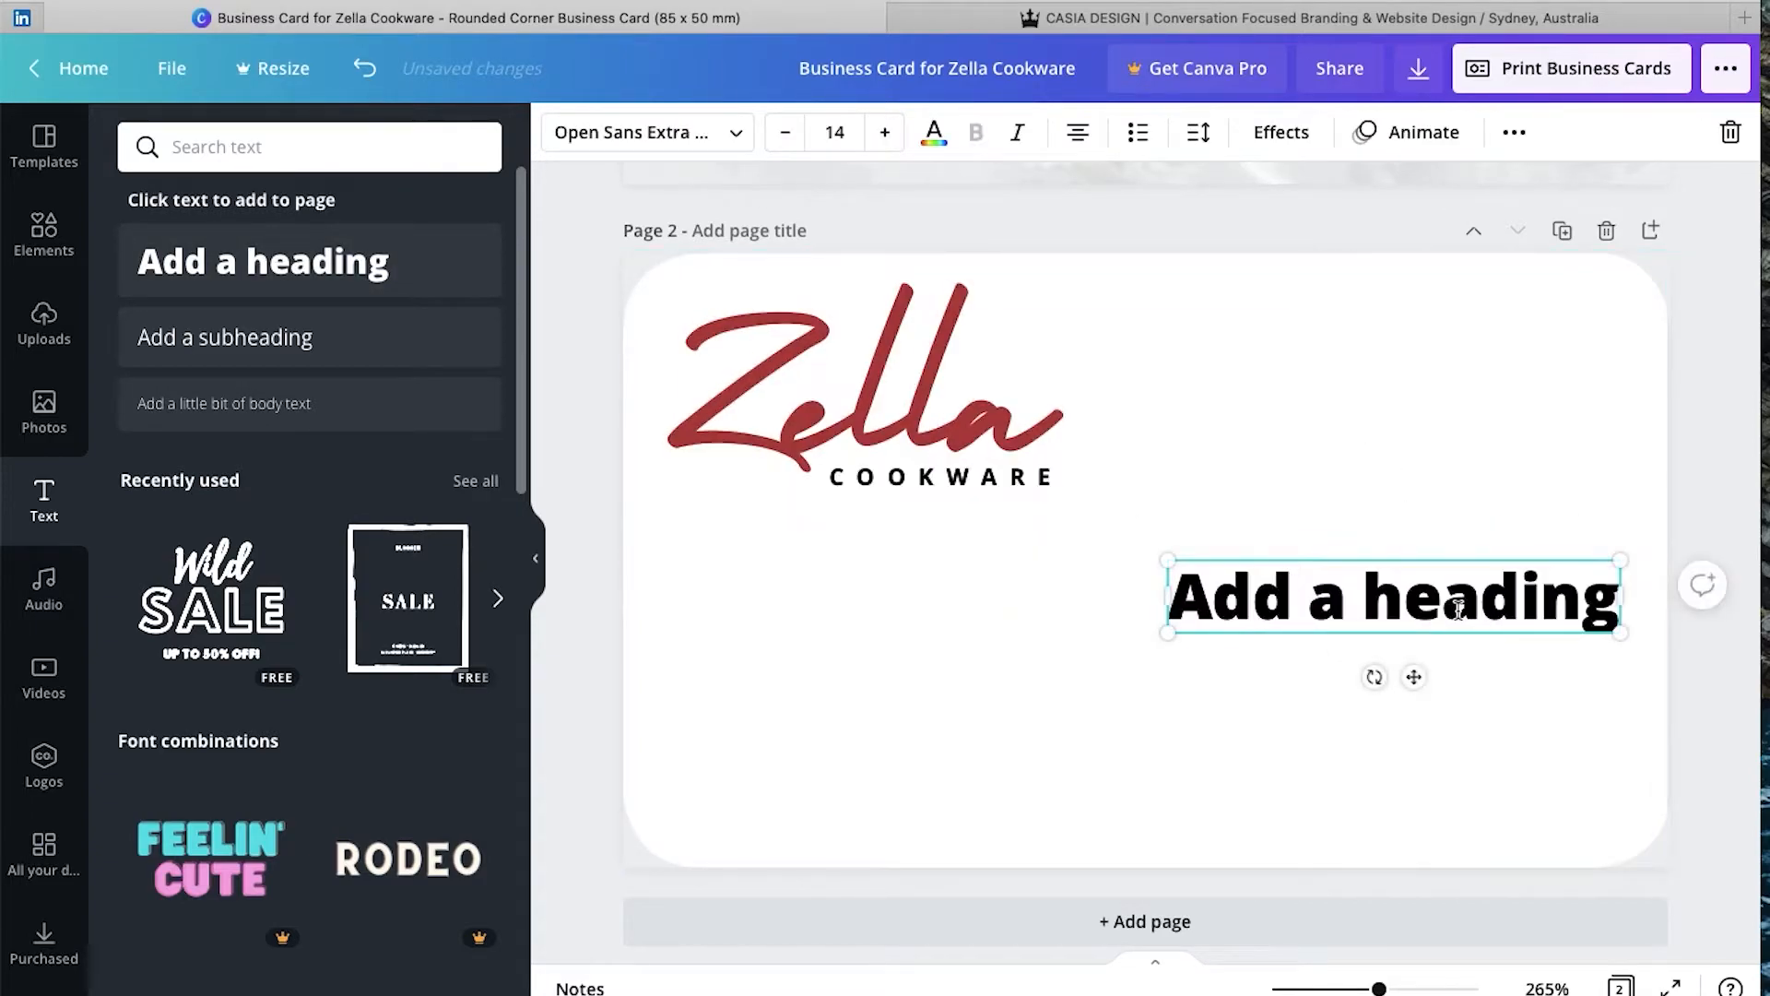
left_click_drag(1622, 636, 1438, 609)
double_click(1432, 587)
type("Address")
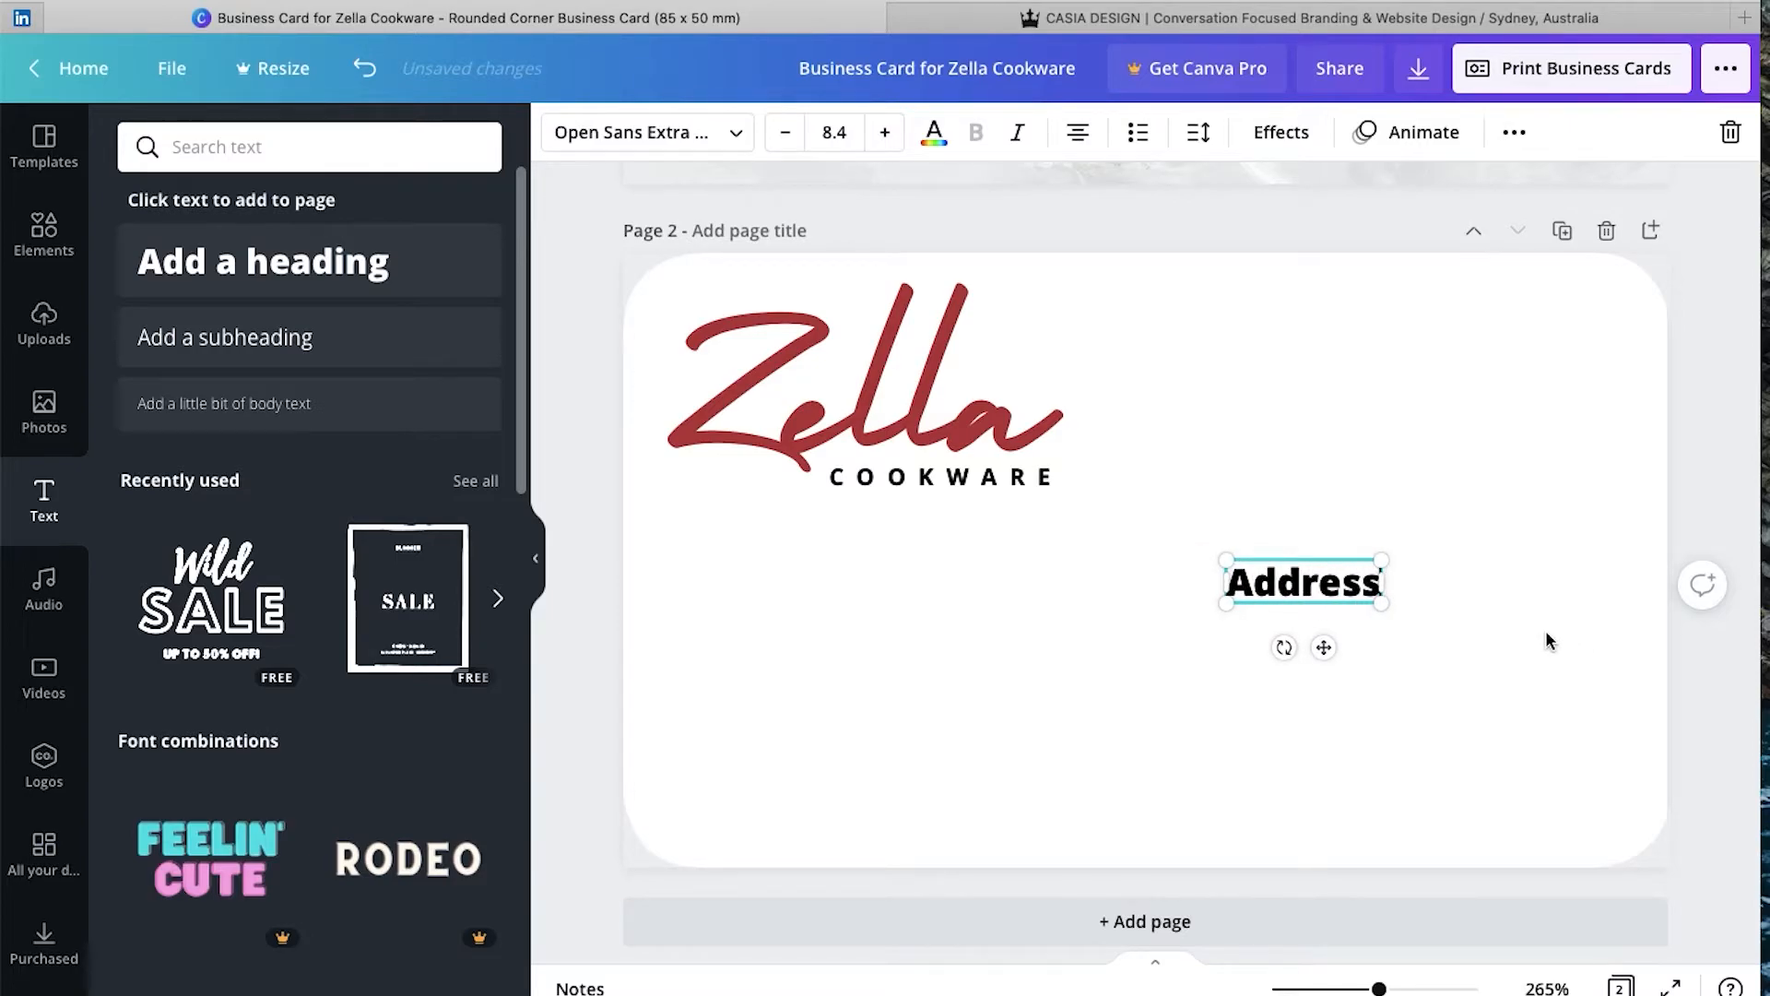
- Duplicate the Address text directly below itself and change the copy to "Phone number"
left_click(1379, 691)
double_click(1317, 645)
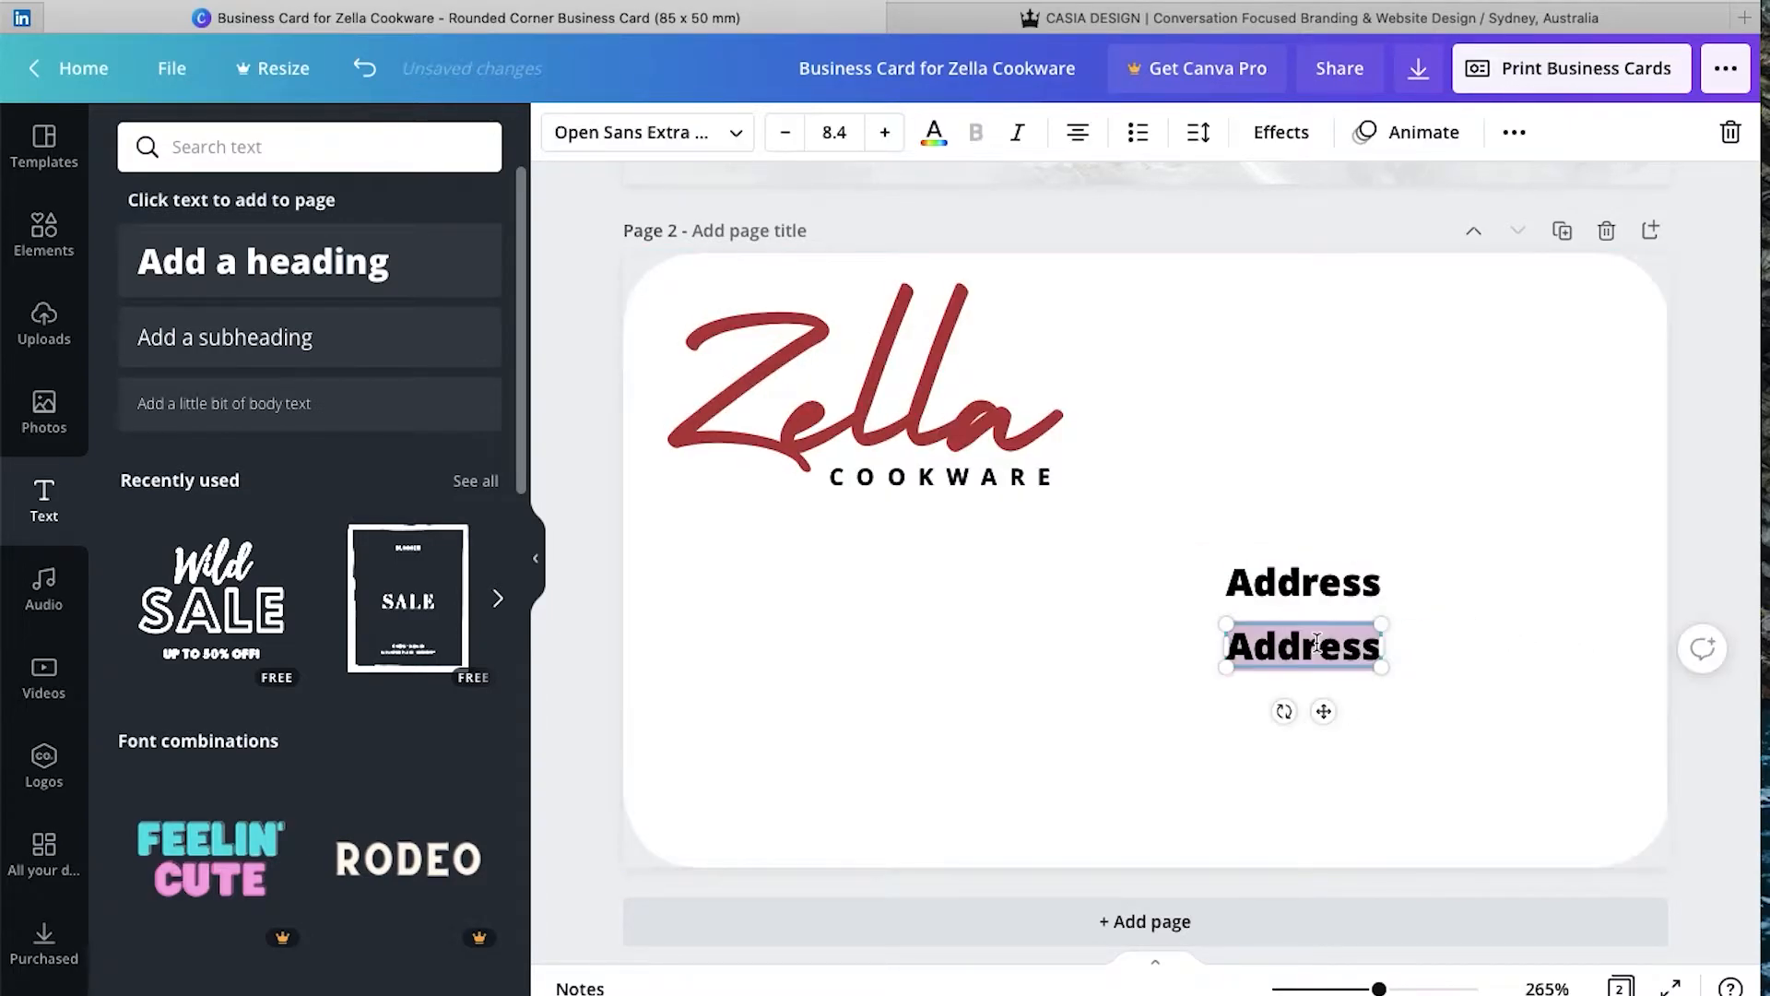
key("BackSpace")
type("Phone number")
left_click(1351, 692)
- Line up Address with the left edge of Phone number and add a third line below reading "Website"
left_click_drag(1310, 582, 1247, 582)
left_click(1273, 646)
key("super+d")
left_click_drag(1337, 711, 1241, 712)
double_click(1267, 712)
type("Website")
left_click_drag(1430, 786, 1204, 548)
left_click(1372, 475)
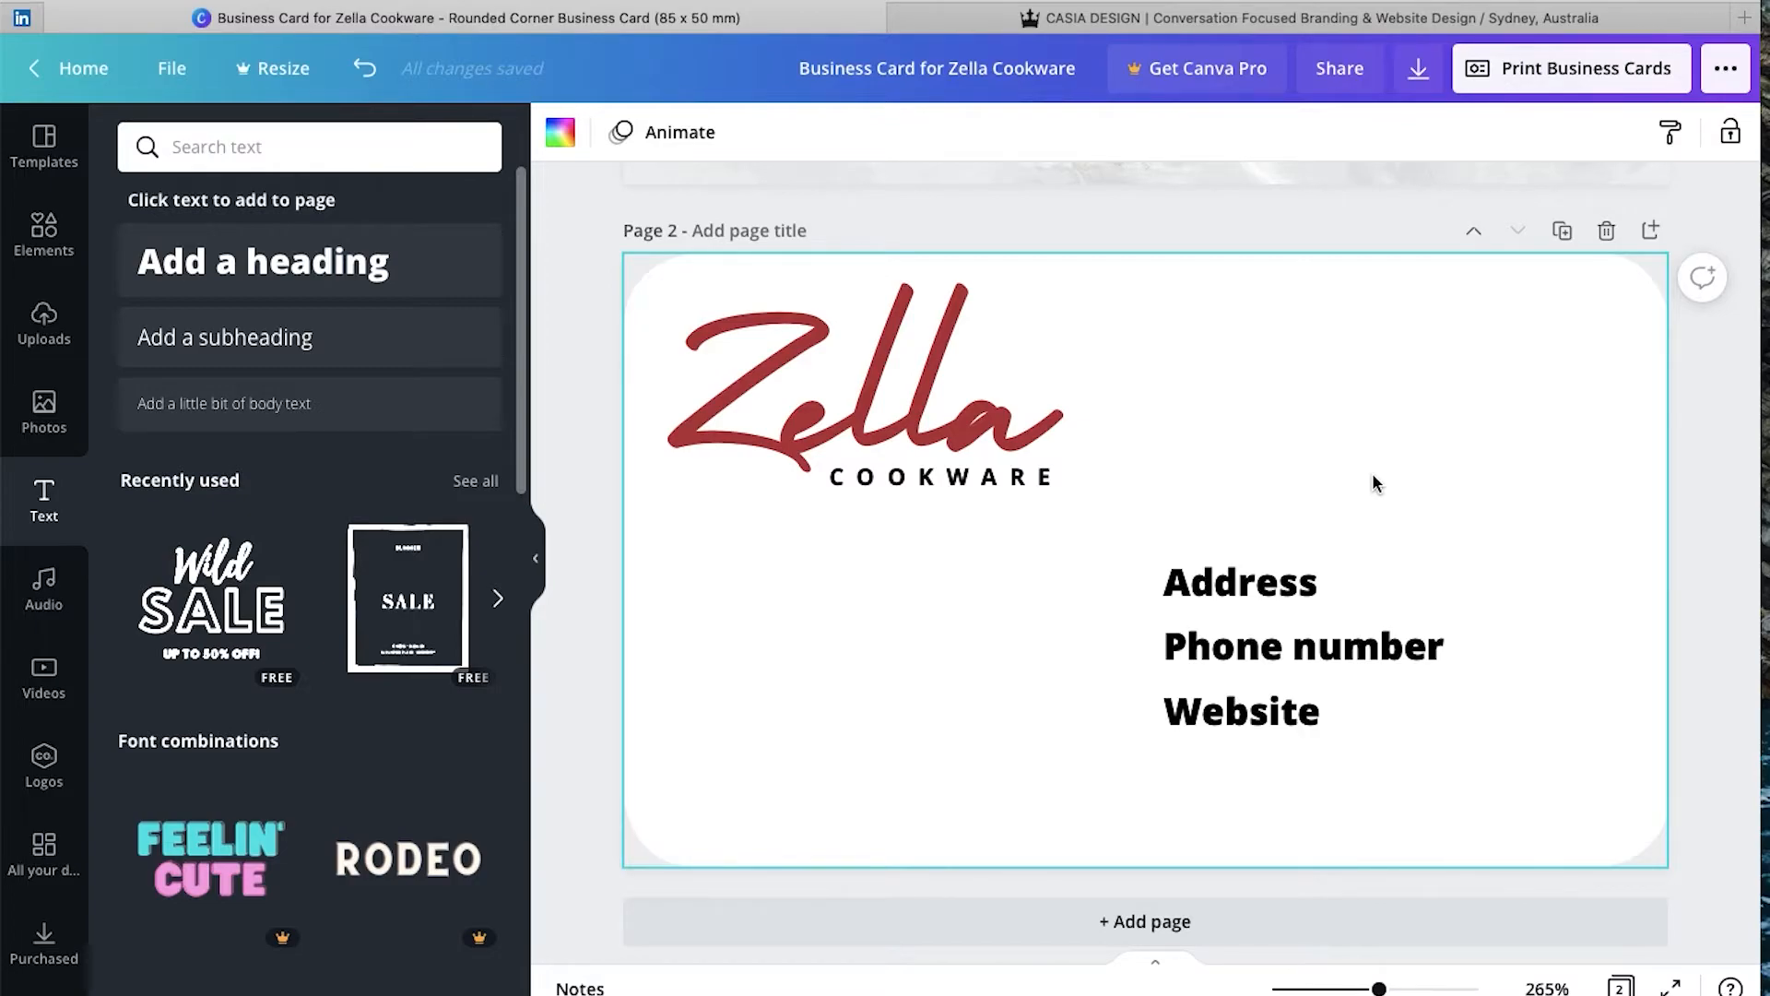
- Shift the Address, Phone number and Website lines to the left together and set their font to Arimo
left_click_drag(1347, 778, 1177, 607)
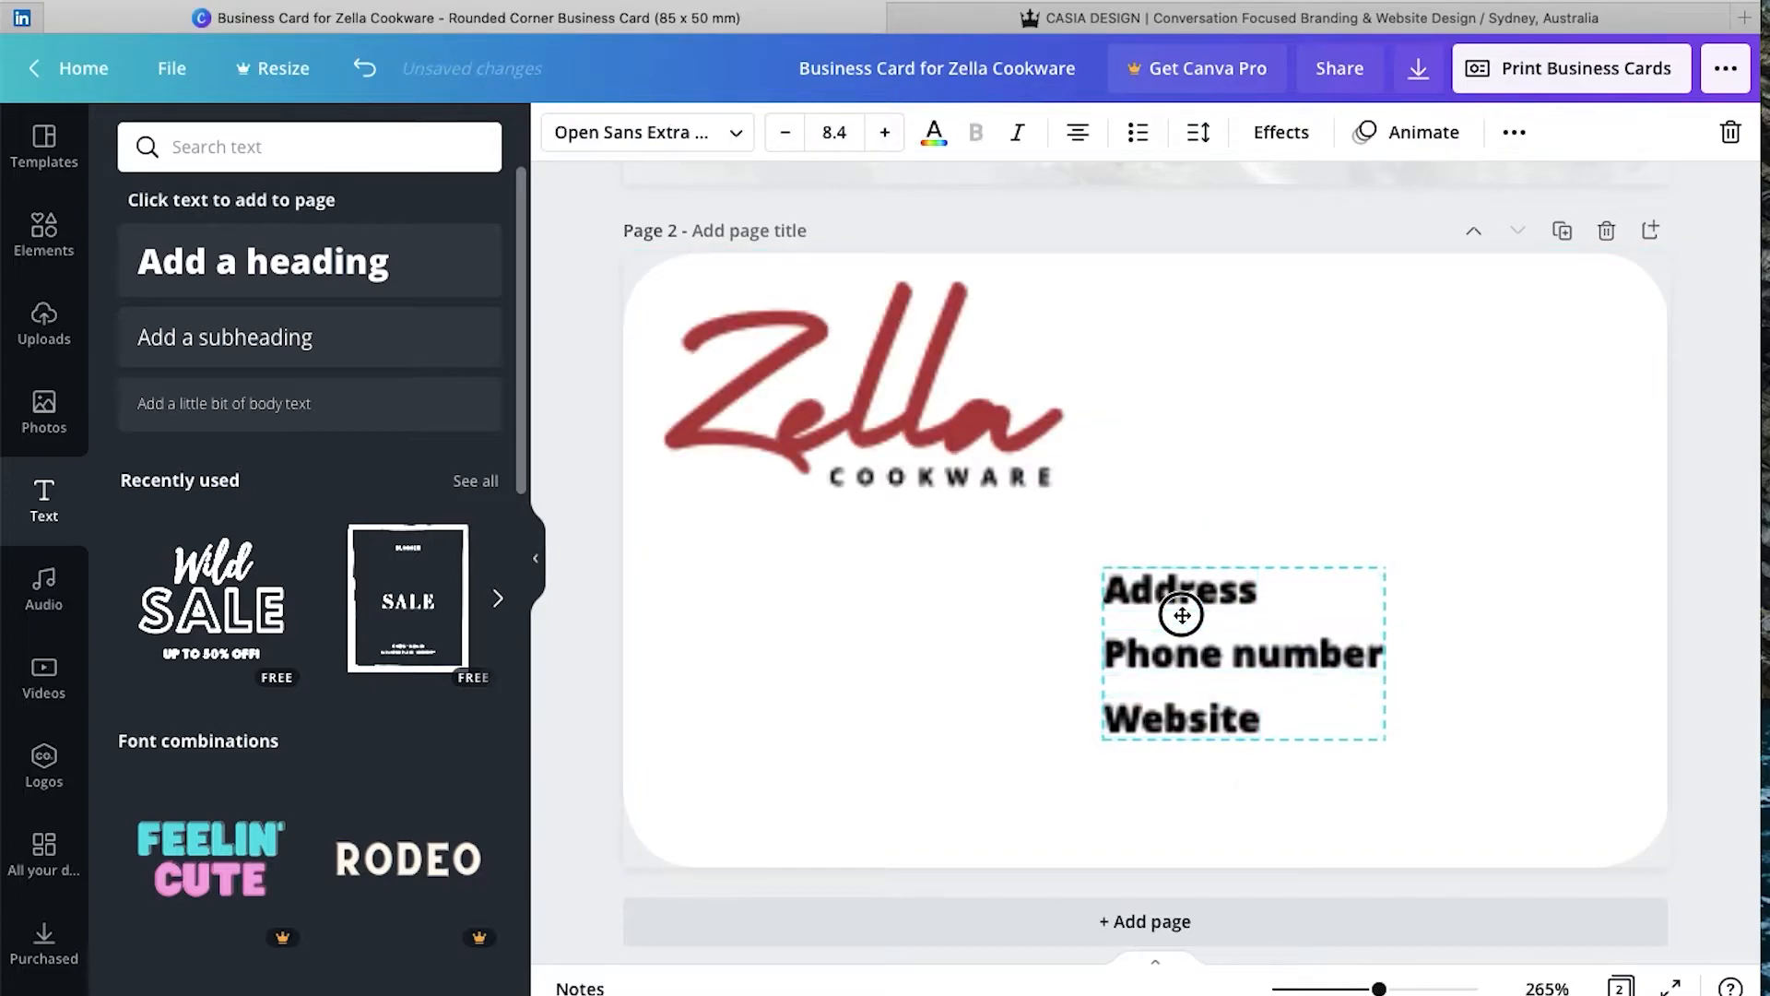
left_click(705, 131)
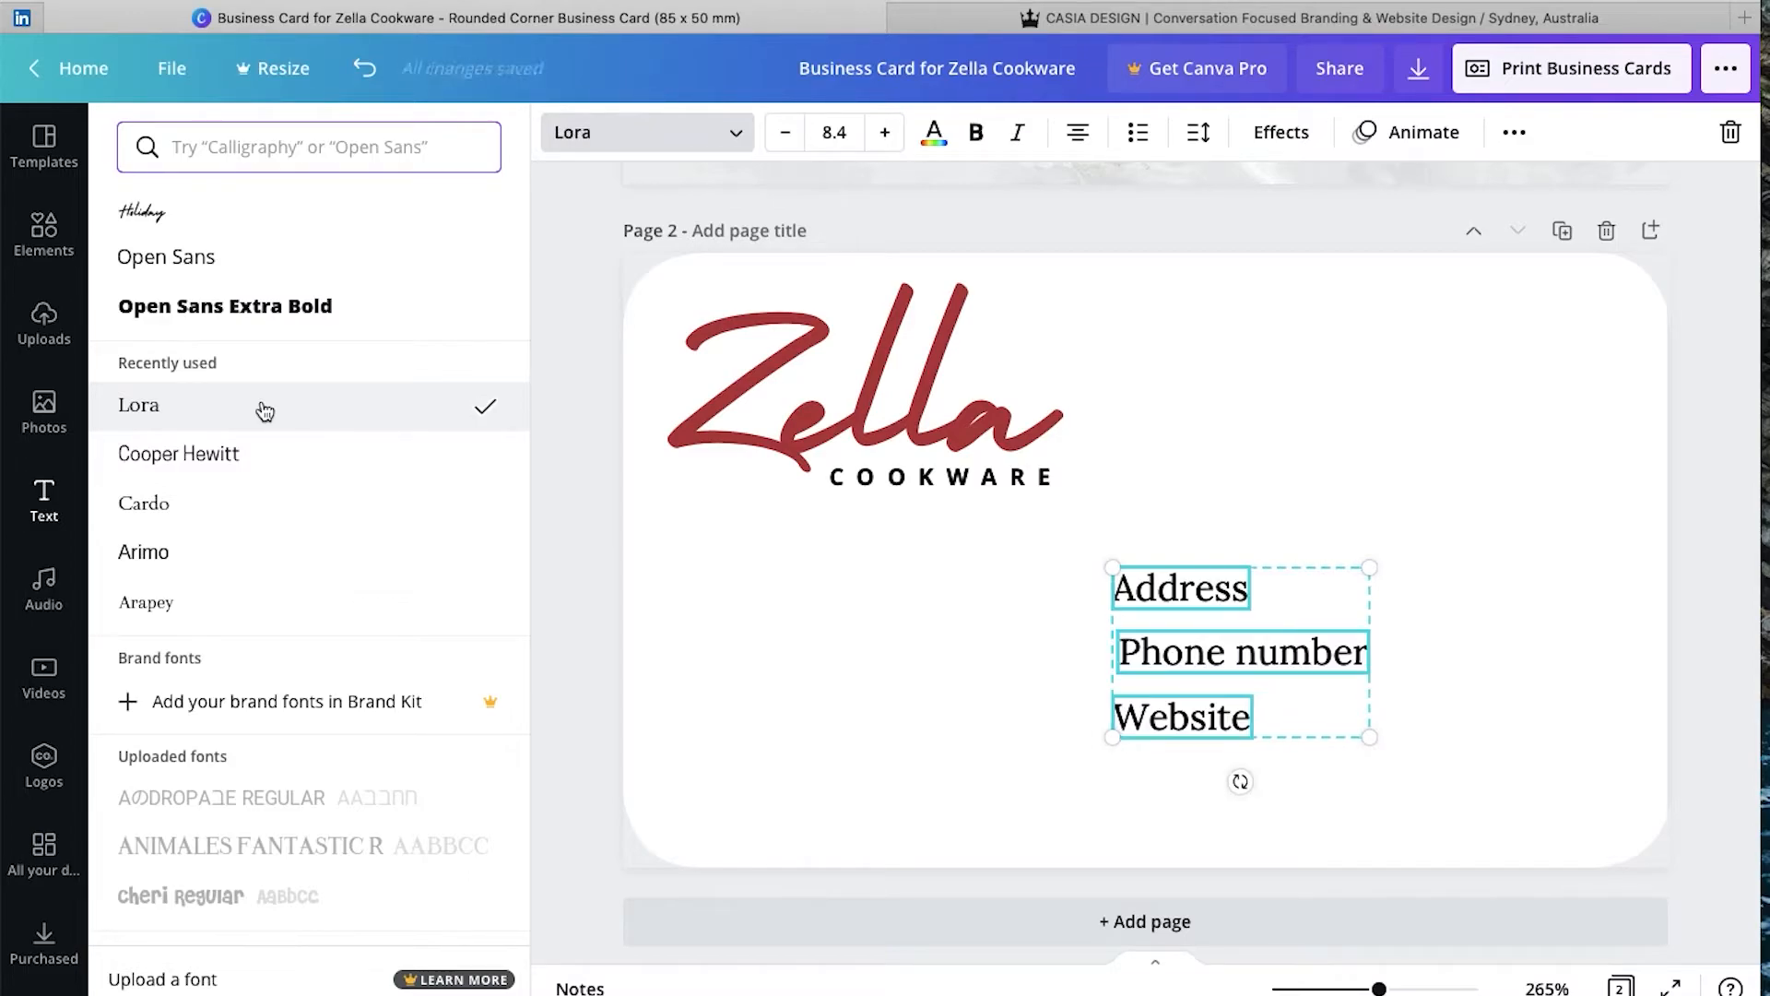
left_click(148, 553)
left_click(1332, 802)
- Widen the Address text box and copy the Pennsylvania General Store's street address from the Google results
left_click(1180, 588)
left_click_drag(1250, 589, 1629, 588)
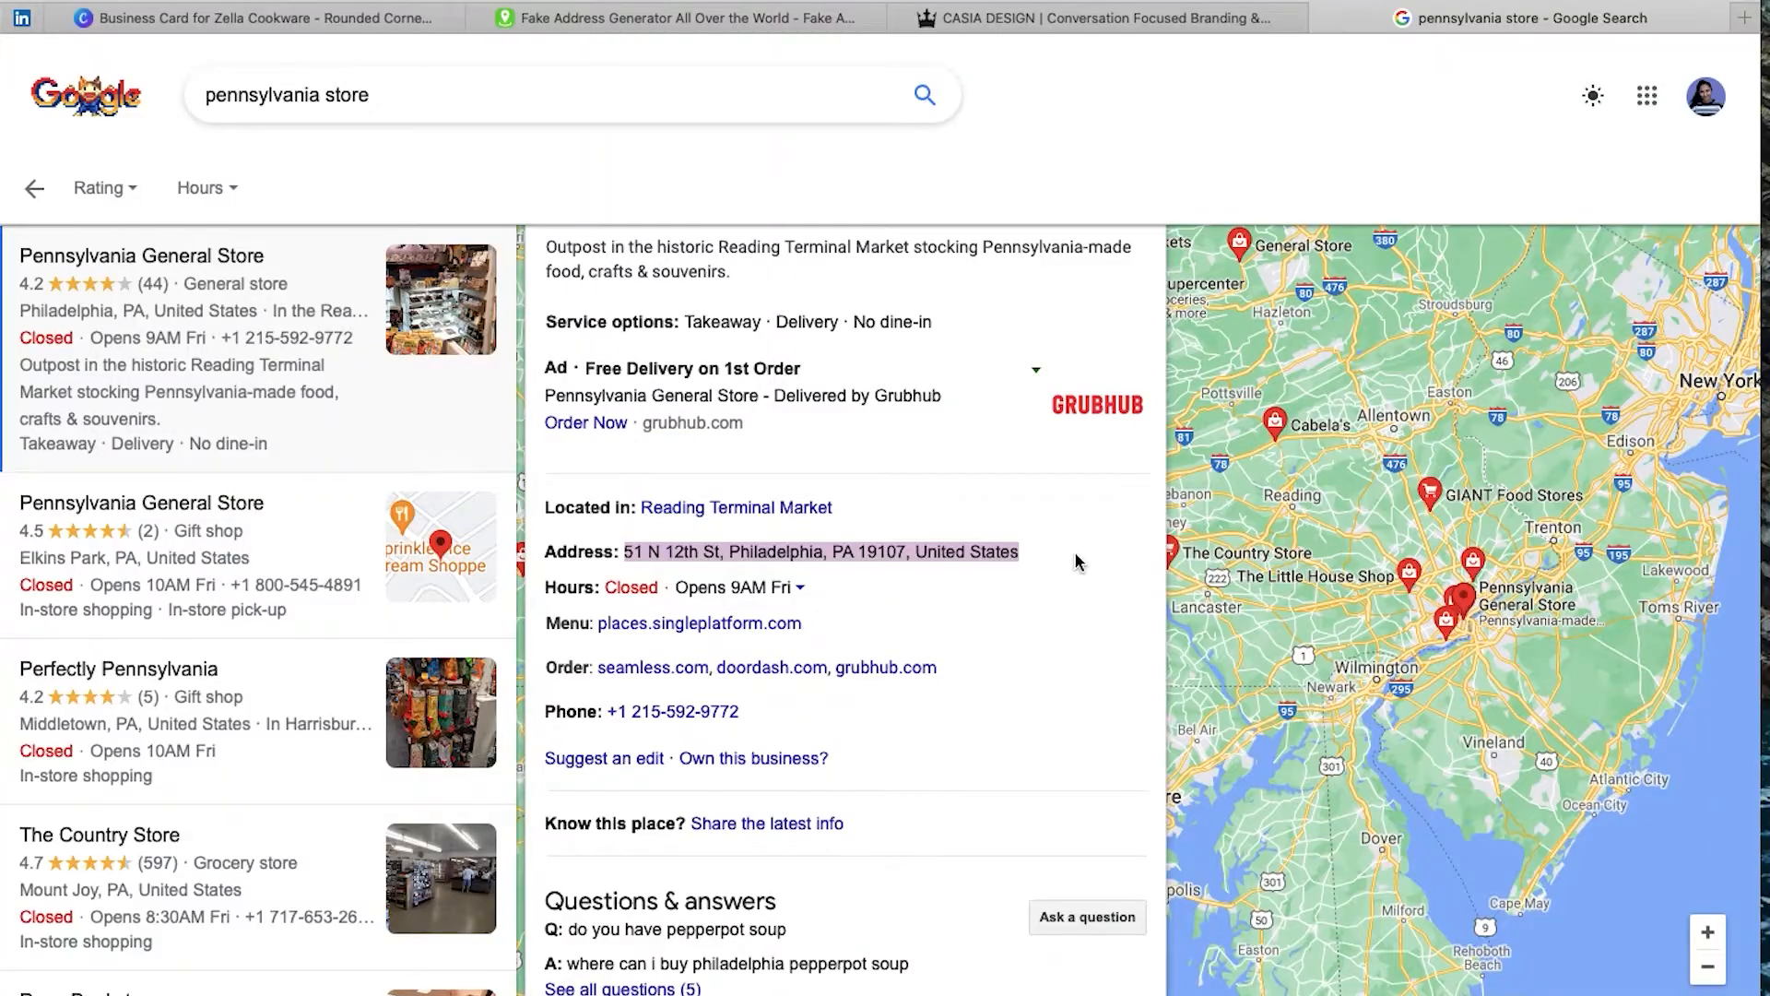
right_click(954, 549)
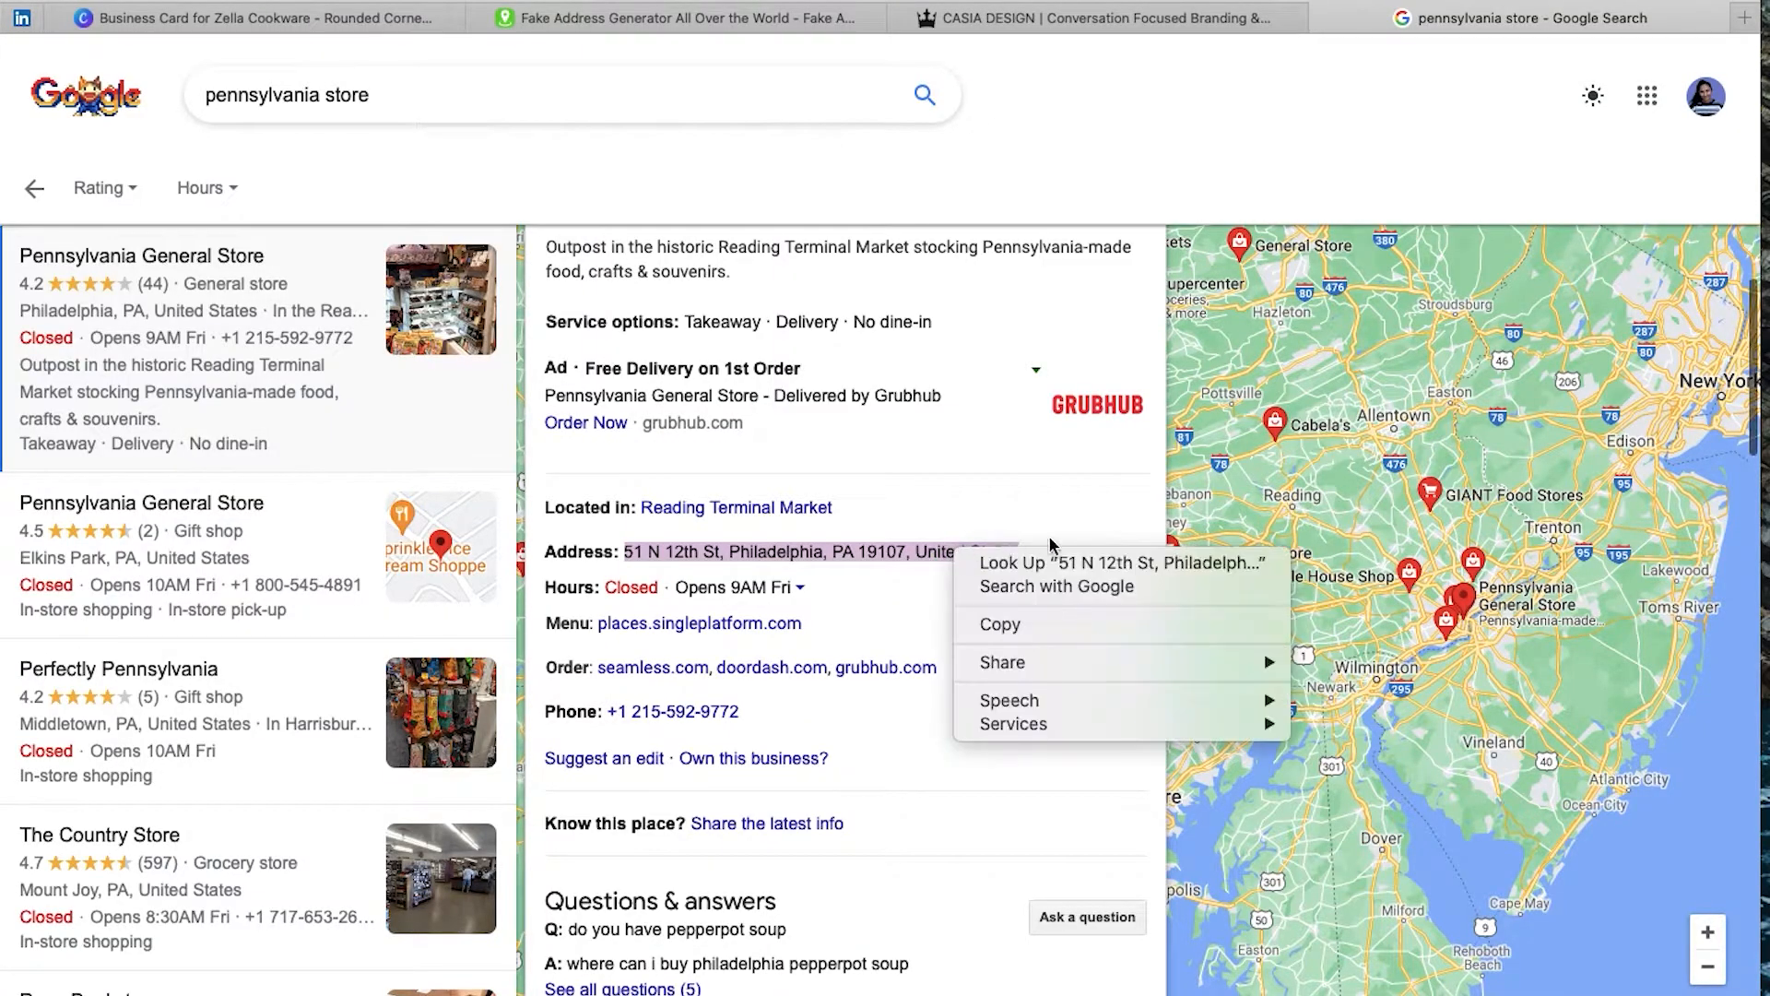
left_click(1022, 622)
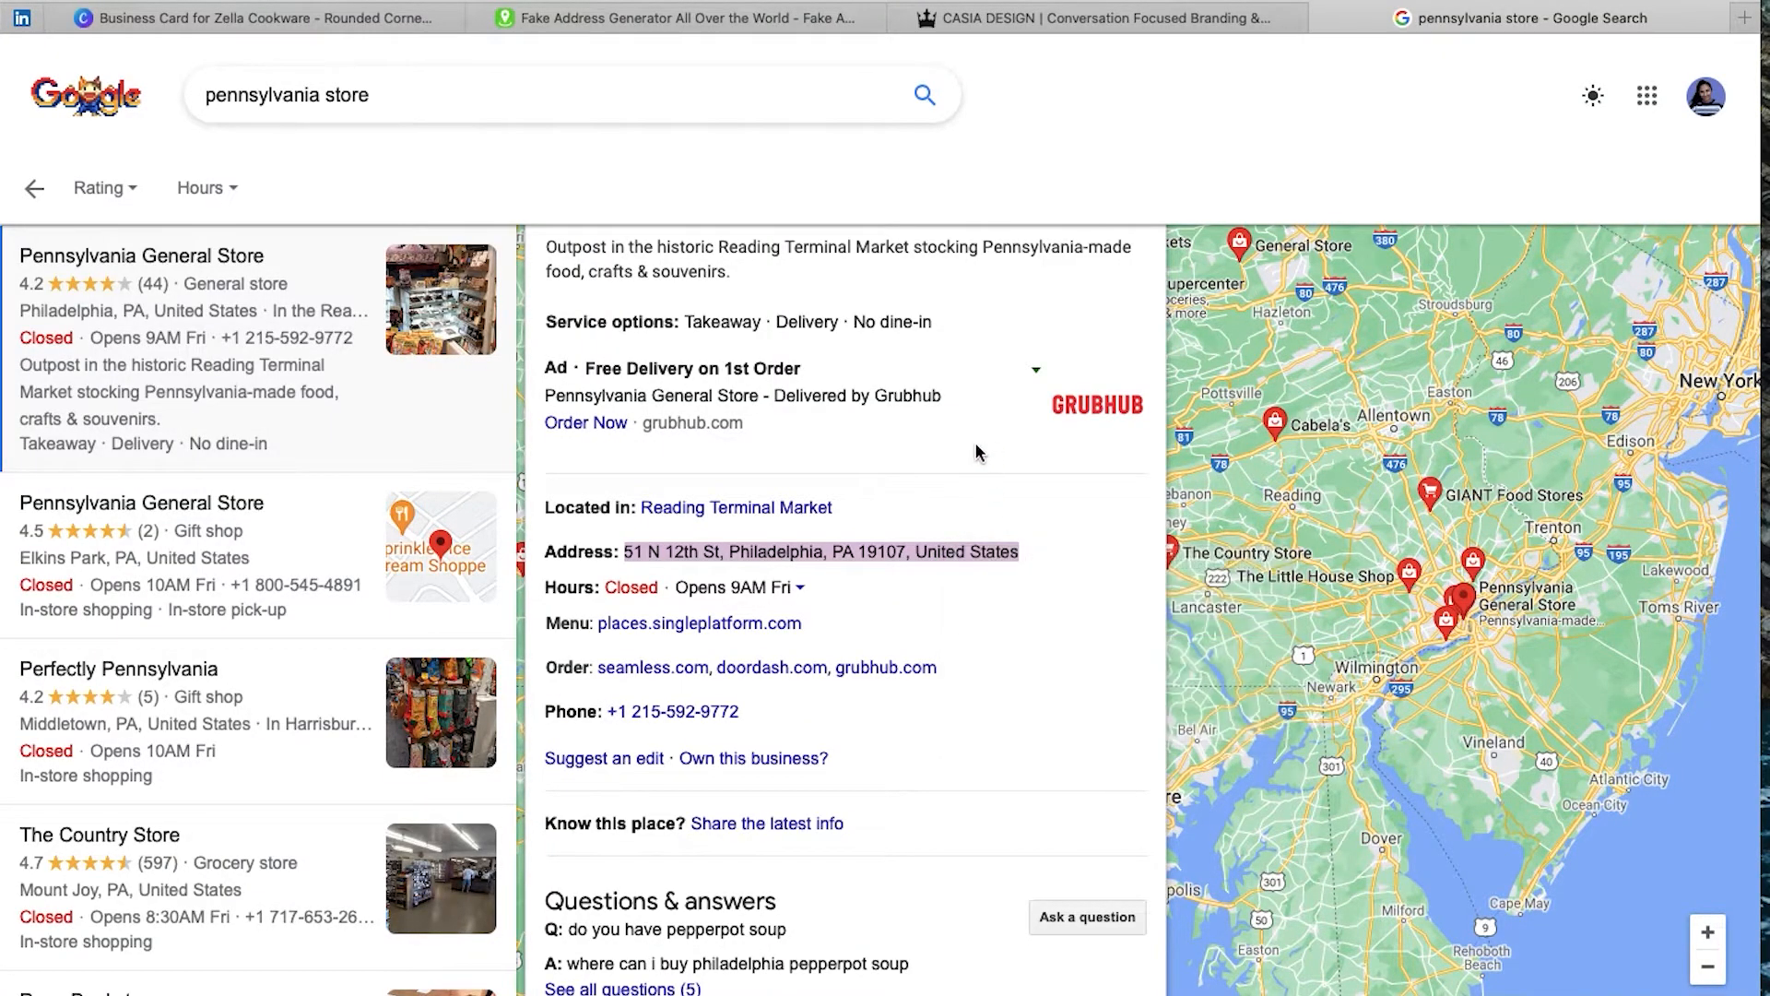
scroll(979, 452, "up", 3)
scroll(977, 452, "up", 1)
scroll(975, 446, "up", 1)
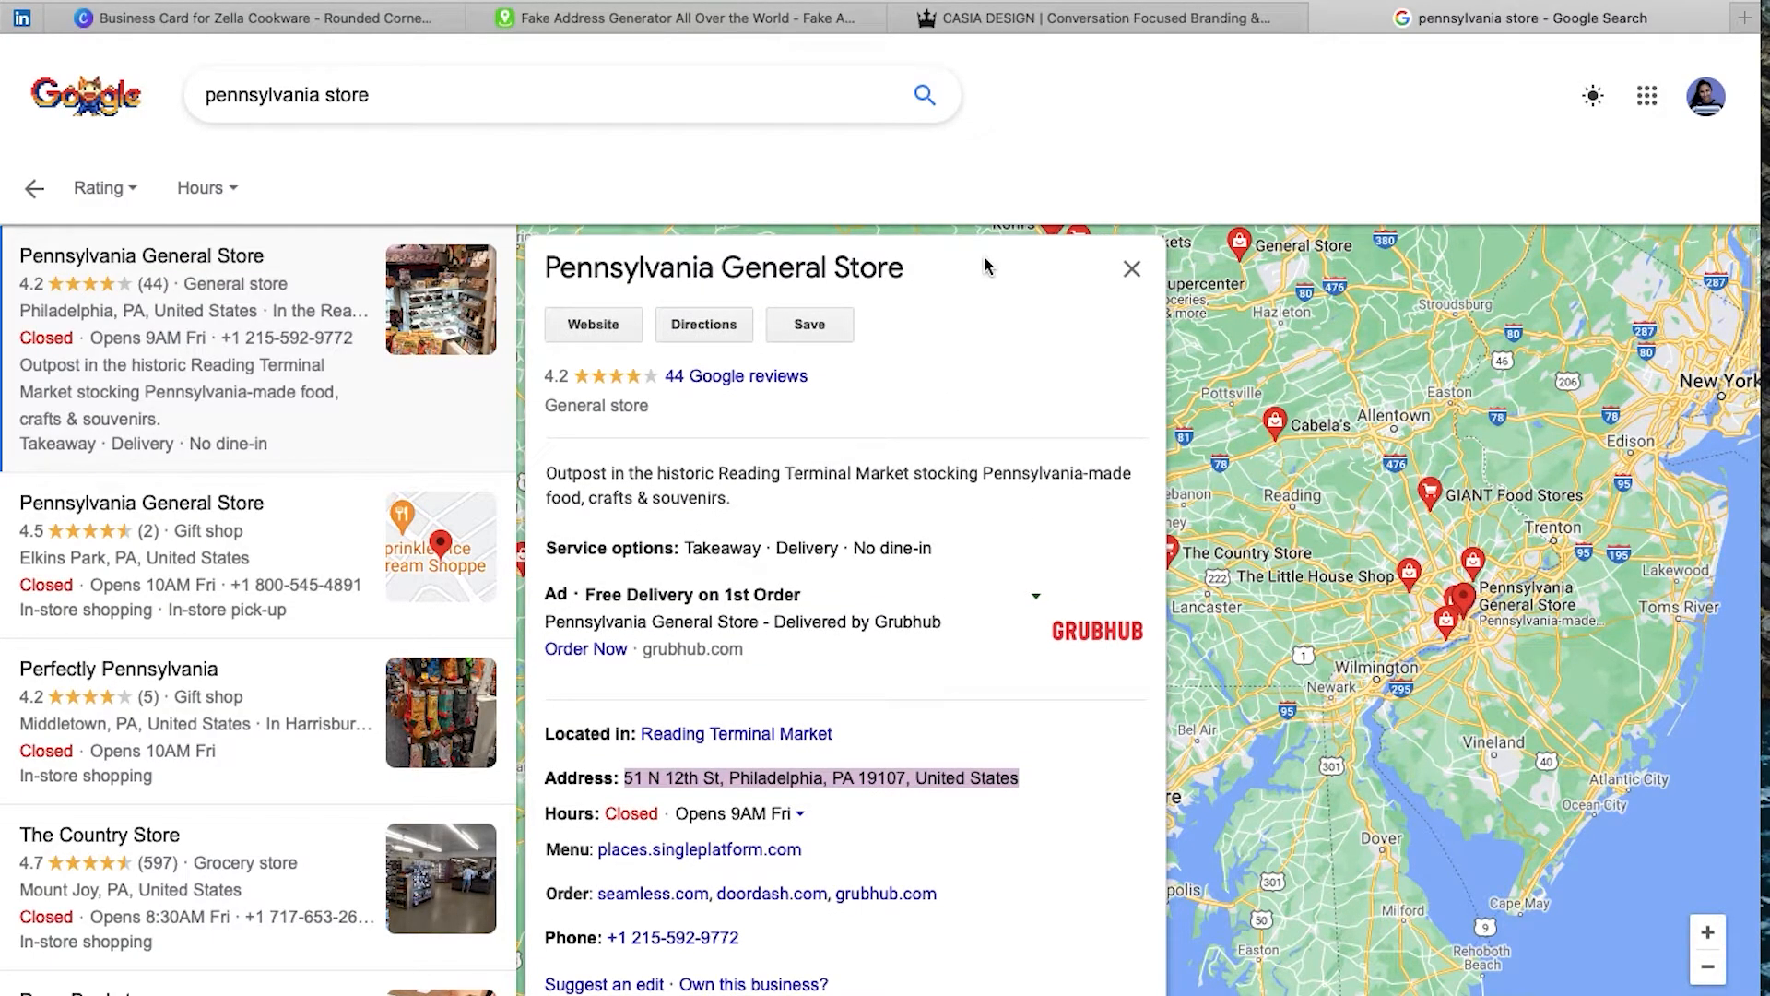
- Switch back to the Canva card and replace the sample street in the Address line with the copied store address
left_click(324, 23)
left_click(1297, 557)
left_click(1544, 559)
left_click_drag(1558, 571, 1104, 574)
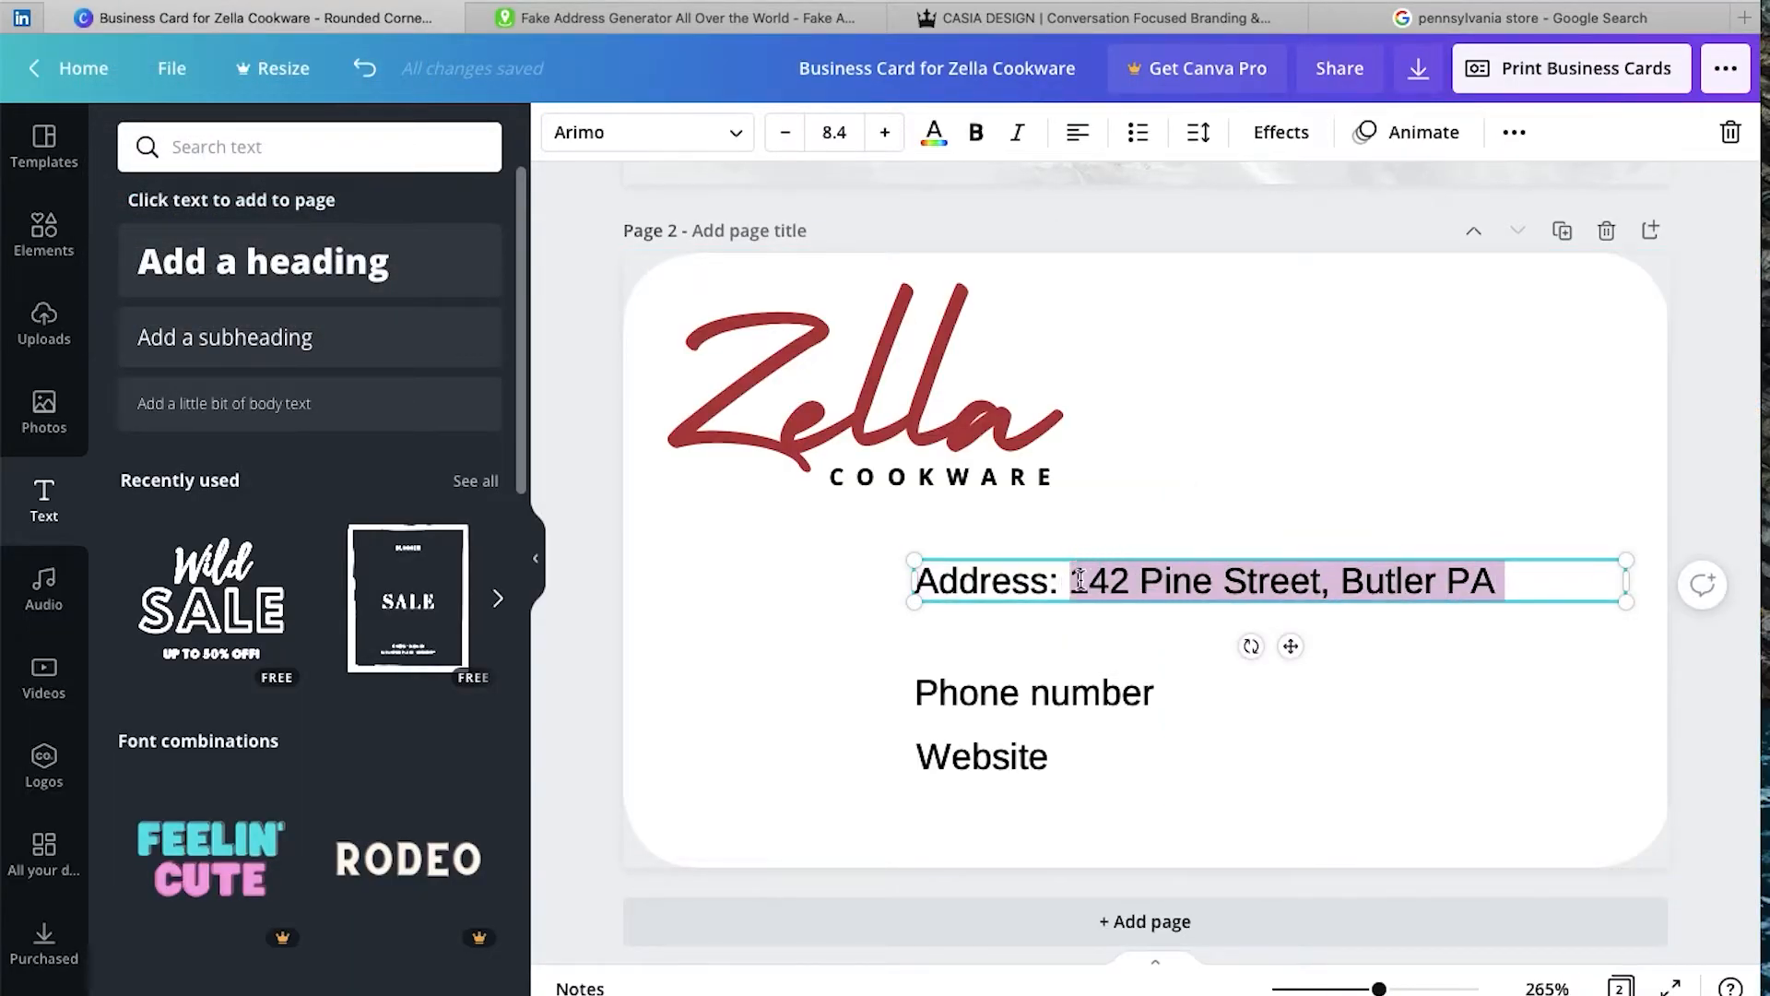
key("super+v")
- Stretch the Address line across the card, scale it down to font size 6.3 and make its "Address:" label bold
left_click_drag(913, 605, 648, 609)
left_click_drag(1642, 651, 1393, 630)
left_click_drag(1385, 590, 1443, 584)
left_click(1291, 673)
double_click(738, 581)
left_click_drag(764, 578, 624, 579)
key("super+b")
- Create the second contact line as a copy of the Address line and change its label to "Phone:"
left_click_drag(1033, 694, 846, 639)
double_click(847, 640)
key("super+v")
type("Pho")
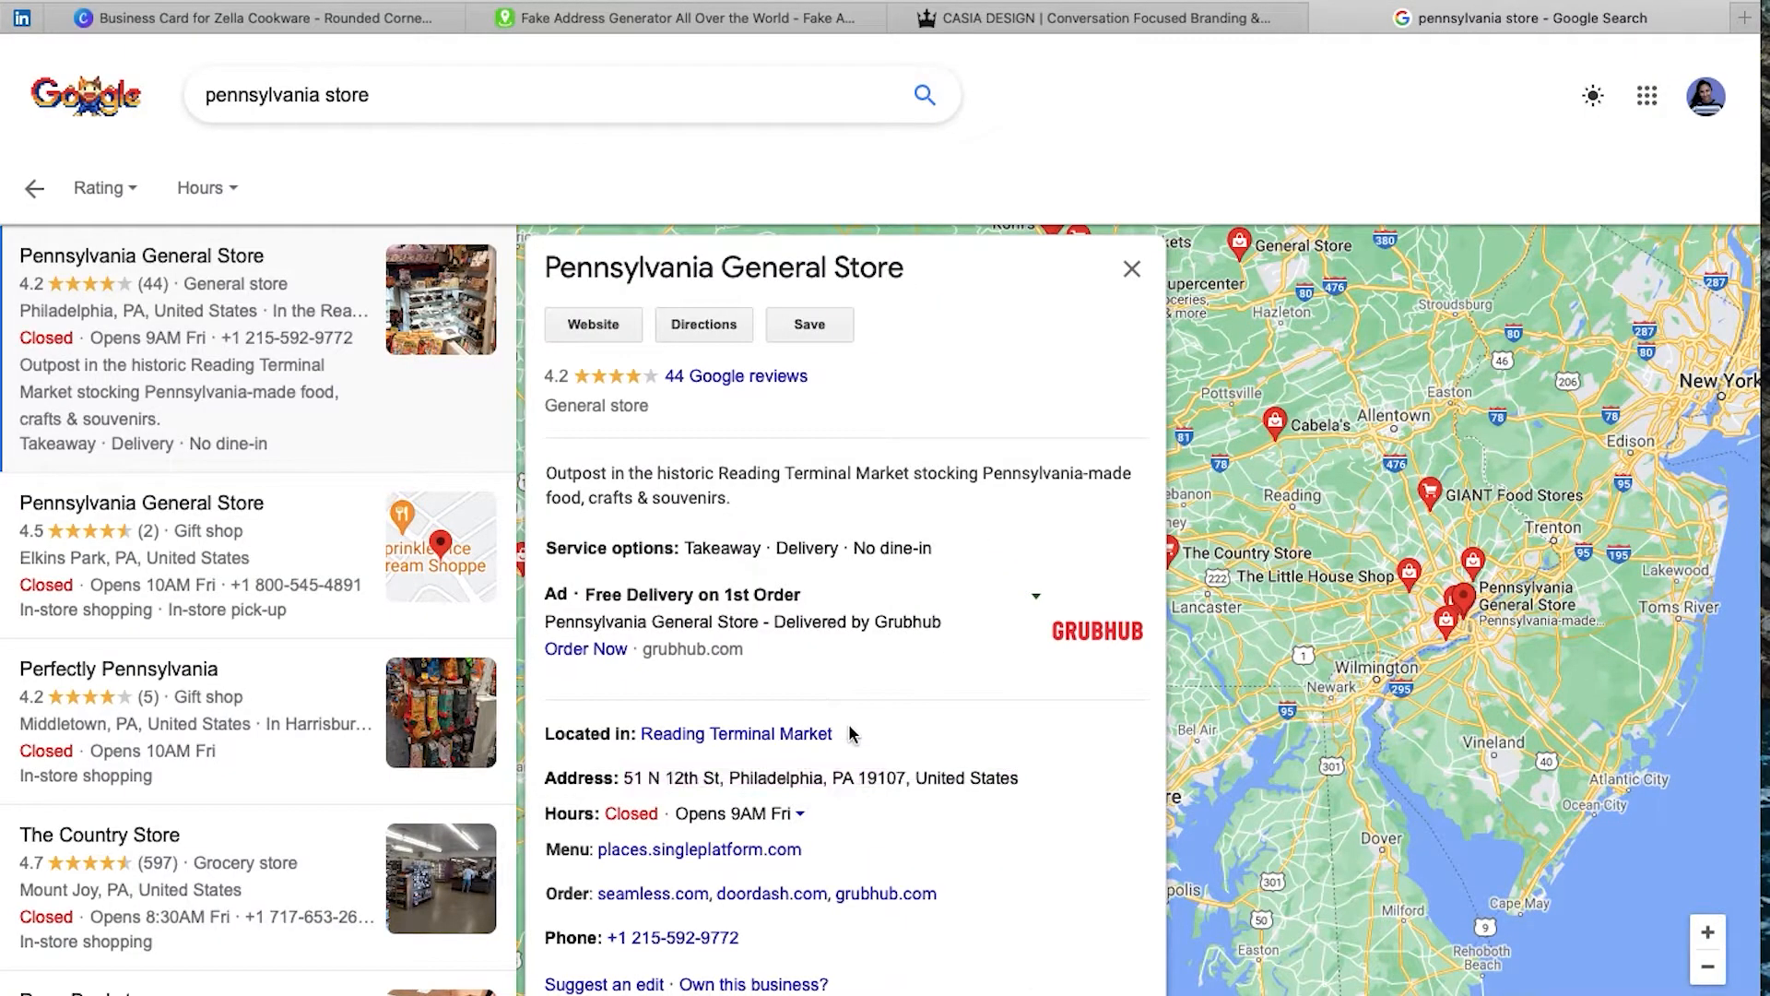
- Copy the store's phone number from the Google results and paste it over the address in the Phone line
scroll(849, 733, "down", 2)
left_click_drag(609, 762, 742, 763)
left_click_drag(1386, 633, 860, 689)
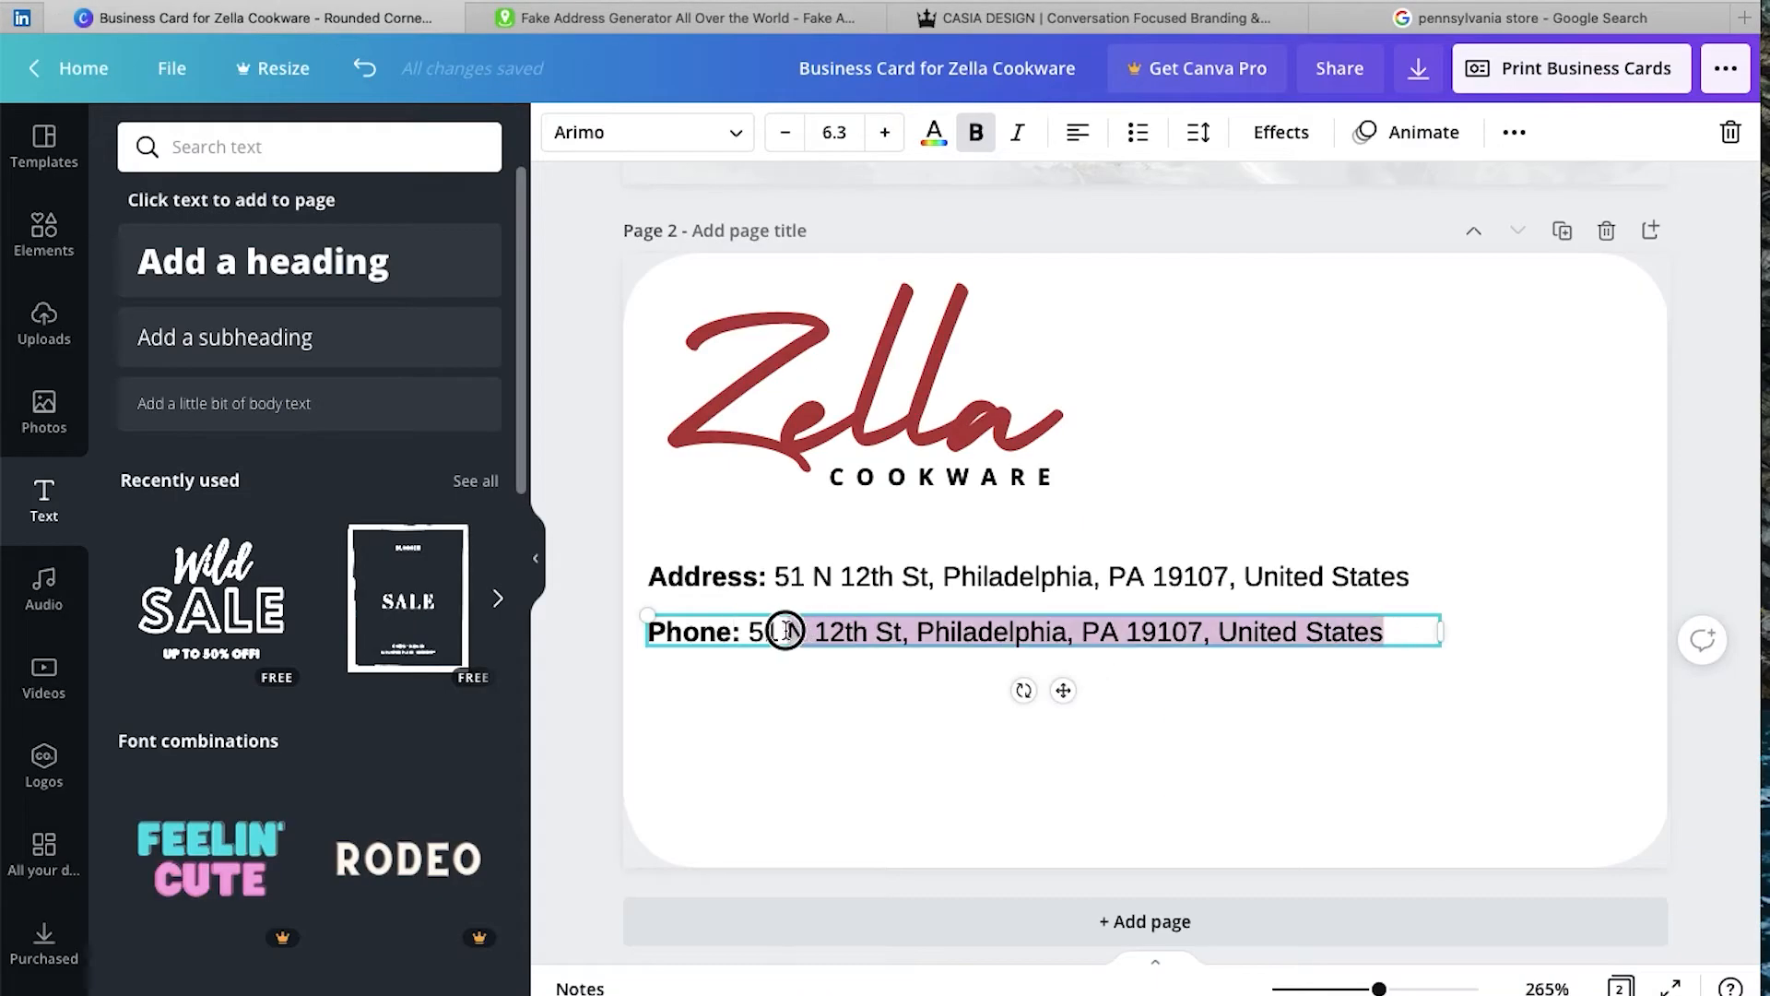
key("super+v")
double_click(688, 683)
type("Website")
left_click_drag(984, 683, 769, 683)
key("BackSpace")
key("super+b")
type("www.zellacooke")
left_click(1214, 790)
left_click(1014, 632)
left_click_drag(1441, 633, 999, 633)
- Narrow the Website text box and move the three contact lines to the lower right of page 2
left_click(958, 684)
left_click_drag(1440, 684, 1100, 684)
left_click_drag(1189, 752, 783, 572)
left_click_drag(965, 633, 1248, 708)
left_click(1077, 133)
left_click_drag(1064, 768, 1230, 770)
left_click(1466, 838)
left_click_drag(1327, 654, 1329, 656)
left_click(1327, 527)
- Try placing the Zella logo nearer the centre of page 2
left_click_drag(849, 353, 1134, 433)
left_click_drag(1267, 461, 978, 392)
left_click(1309, 526)
- Right-align the Address, Phone and Website lines along a shared right edge
left_click(1421, 640)
left_click(1078, 135)
left_click(1518, 517)
left_click_drag(1198, 683, 1420, 683)
left_click(1078, 144)
left_click(1198, 736)
left_click(1082, 147)
left_click_drag(1348, 734, 1514, 733)
- Move the contact lines closer to the card's lower-right corner and nudge the logo slightly inward from the left edge
left_click_drag(1602, 784, 1364, 600)
left_click_drag(1420, 649, 1485, 660)
left_click_drag(924, 381, 957, 397)
left_click(1214, 499)
- Change the font of all three contact lines to one found by searching "Corporate", and widen the Website text box
left_click_drag(1613, 815, 1364, 608)
left_click(586, 144)
left_click(355, 221)
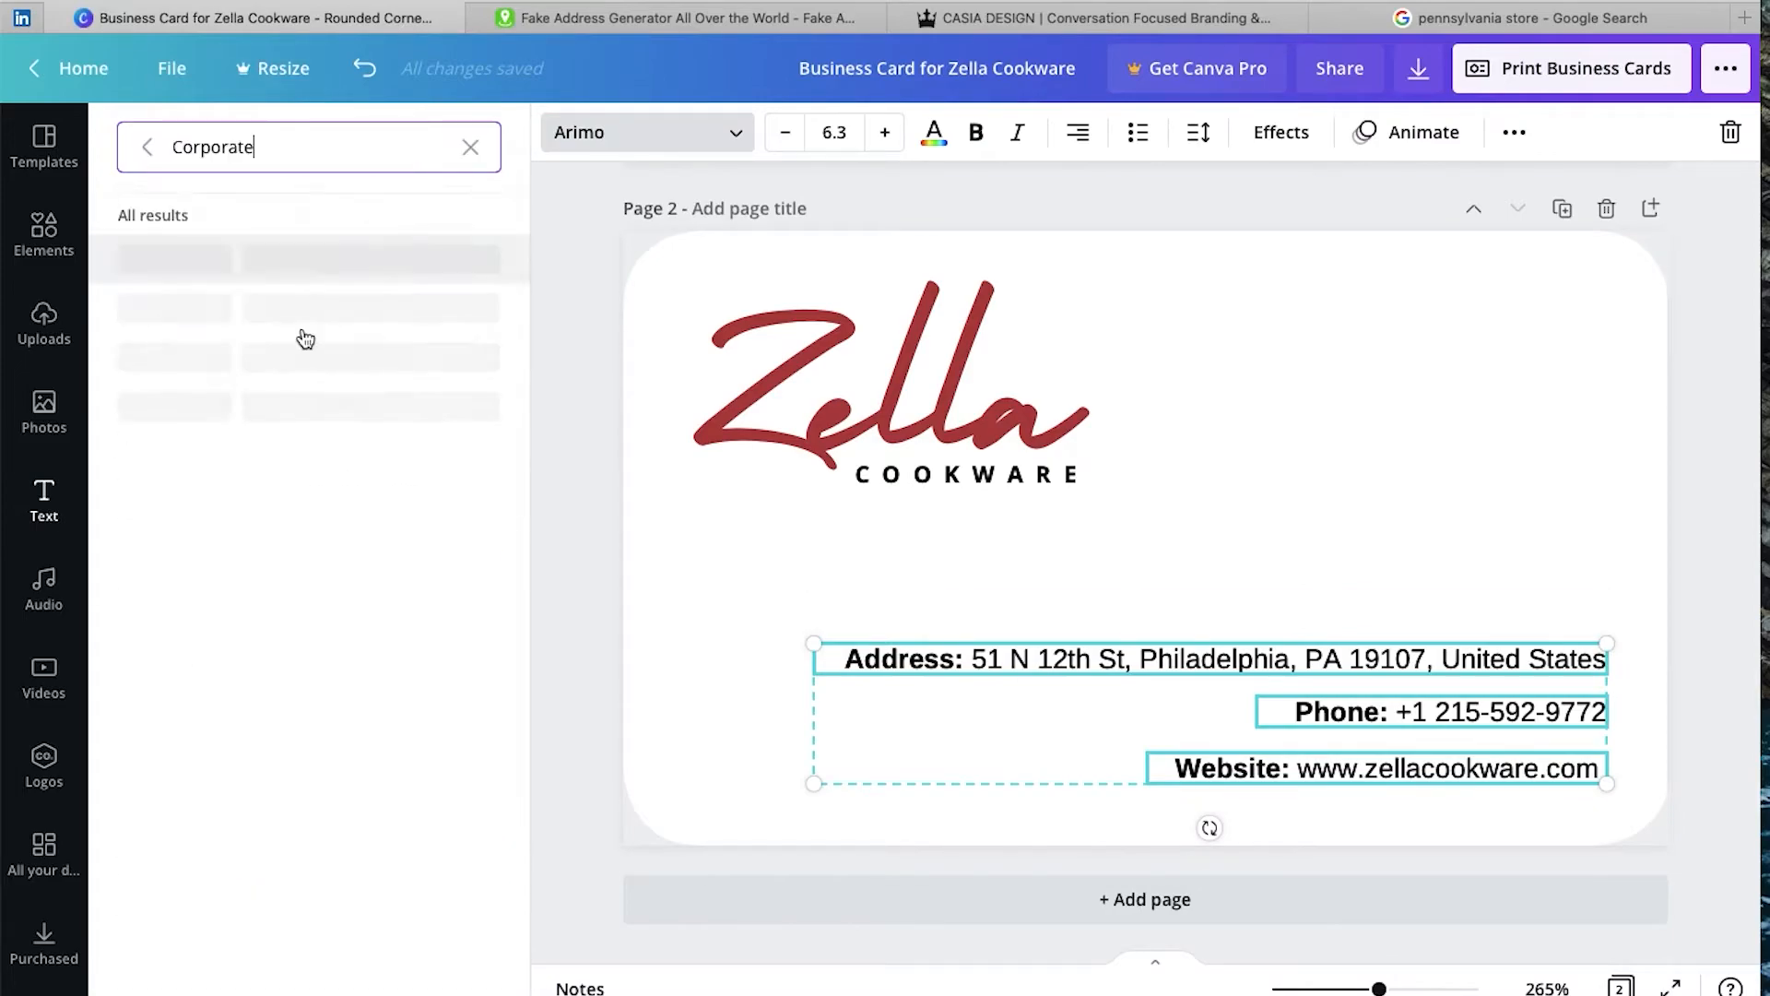
left_click(197, 307)
left_click(830, 693)
left_click_drag(1146, 792, 972, 790)
- Apply the bold style to the "Address:", "Phone:" and "Website:" labels in the new font
double_click(1173, 769)
left_click(925, 659)
left_click_drag(924, 659, 786, 659)
left_click(147, 258)
left_click(975, 133)
left_click(1387, 712)
left_click_drag(1387, 713, 1087, 773)
left_click(147, 257)
left_click(976, 133)
left_click(1164, 759)
left_click(147, 257)
left_click(975, 133)
- Scale the three contact lines down together, keeping them against the lower-right margin of page 2
left_click(704, 756)
left_click(885, 397)
left_click(1307, 815)
left_click(885, 397)
left_click(1648, 134)
left_click_drag(845, 617, 1425, 803)
left_click_drag(684, 643, 819, 664)
left_click(1182, 545)
left_click_drag(1492, 754, 1491, 757)
left_click(601, 564)
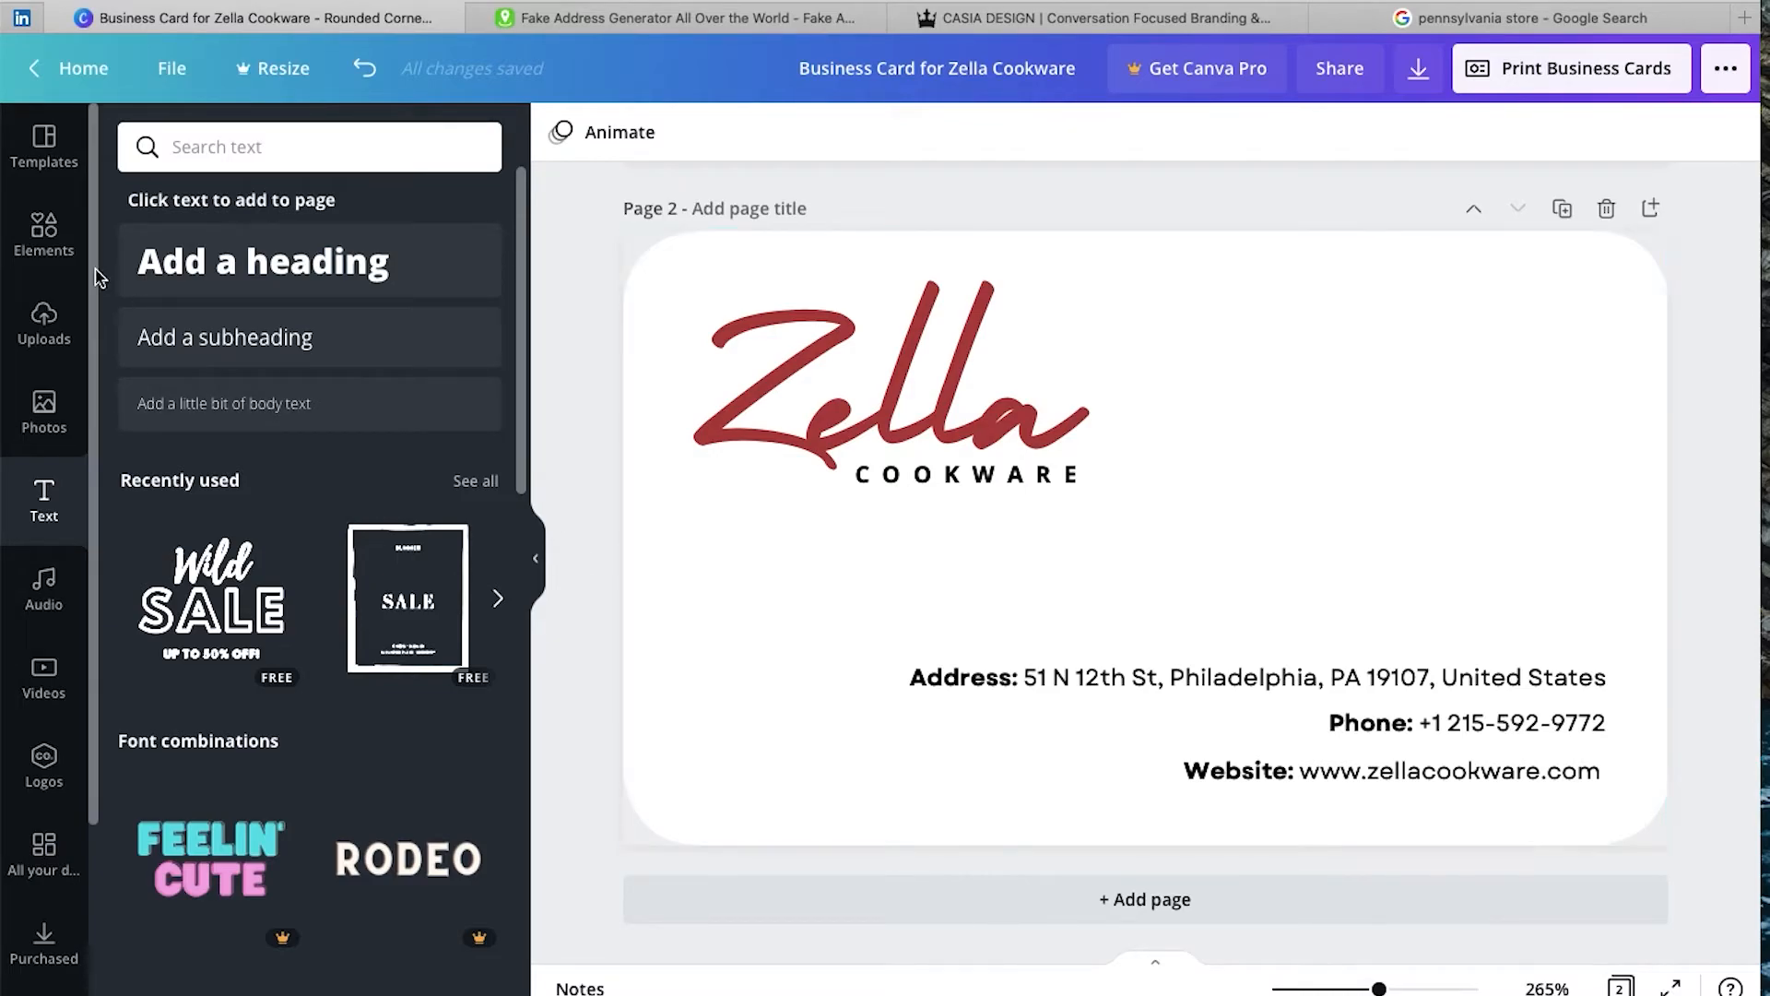
- Search graphics for "fade", add the purple gradient square to page 2, and rotate and enlarge it to cover the page
left_click(43, 231)
left_click(268, 147)
type("fade")
key("Return")
left_click(296, 207)
left_click(409, 512)
left_click_drag(1146, 704, 1419, 531)
left_click_drag(1156, 541, 756, 787)
left_click_drag(869, 660, 1701, 255)
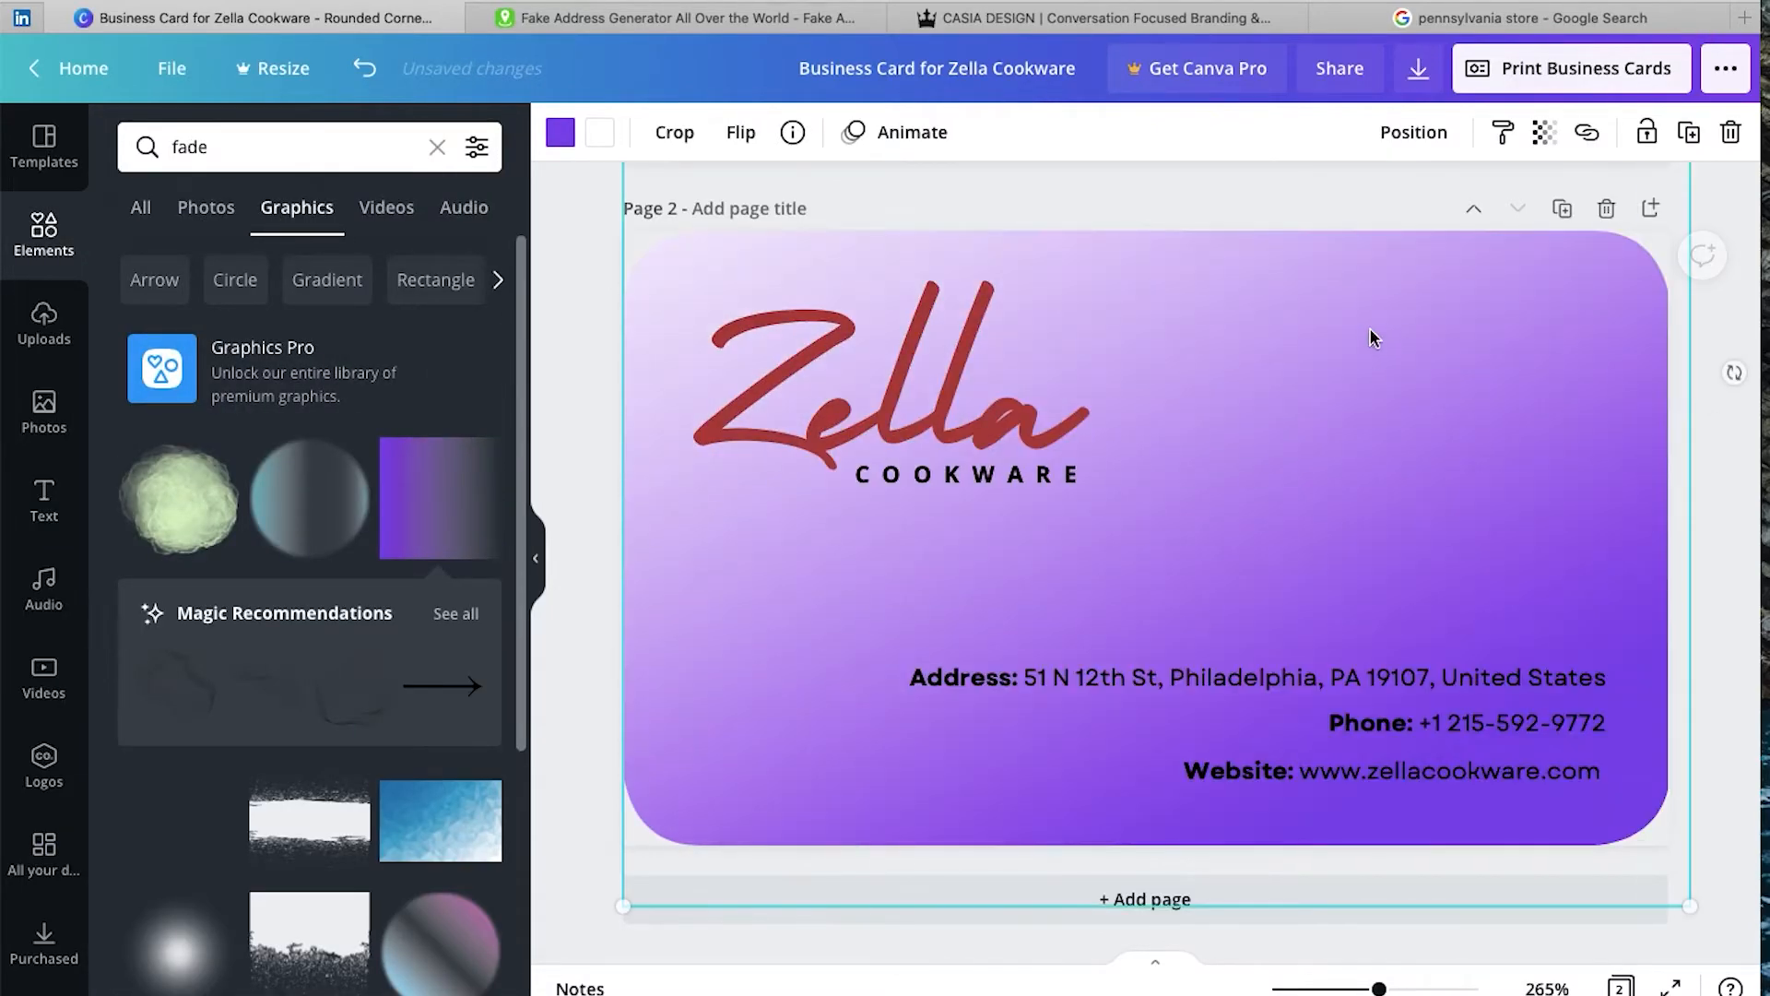
- Recolour the page 2 gradient from purple to red and lower its opacity to a faint tint
left_click(560, 131)
left_click(342, 260)
left_click(1544, 132)
left_click_drag(1459, 206, 1339, 214)
left_click(1731, 383)
- Compare the marble front on page 1 with the tinted gradient back on page 2
scroll(1154, 474, "up", 8)
scroll(1153, 473, "down", 8)
scroll(1704, 438, "up", 8)
scroll(1705, 438, "down", 8)
scroll(1705, 438, "up", 3)
scroll(1705, 438, "up", 4)
left_click(1505, 384)
left_click(1689, 136)
left_click(1731, 343)
scroll(1714, 360, "down", 5)
scroll(1715, 363, "up", 7)
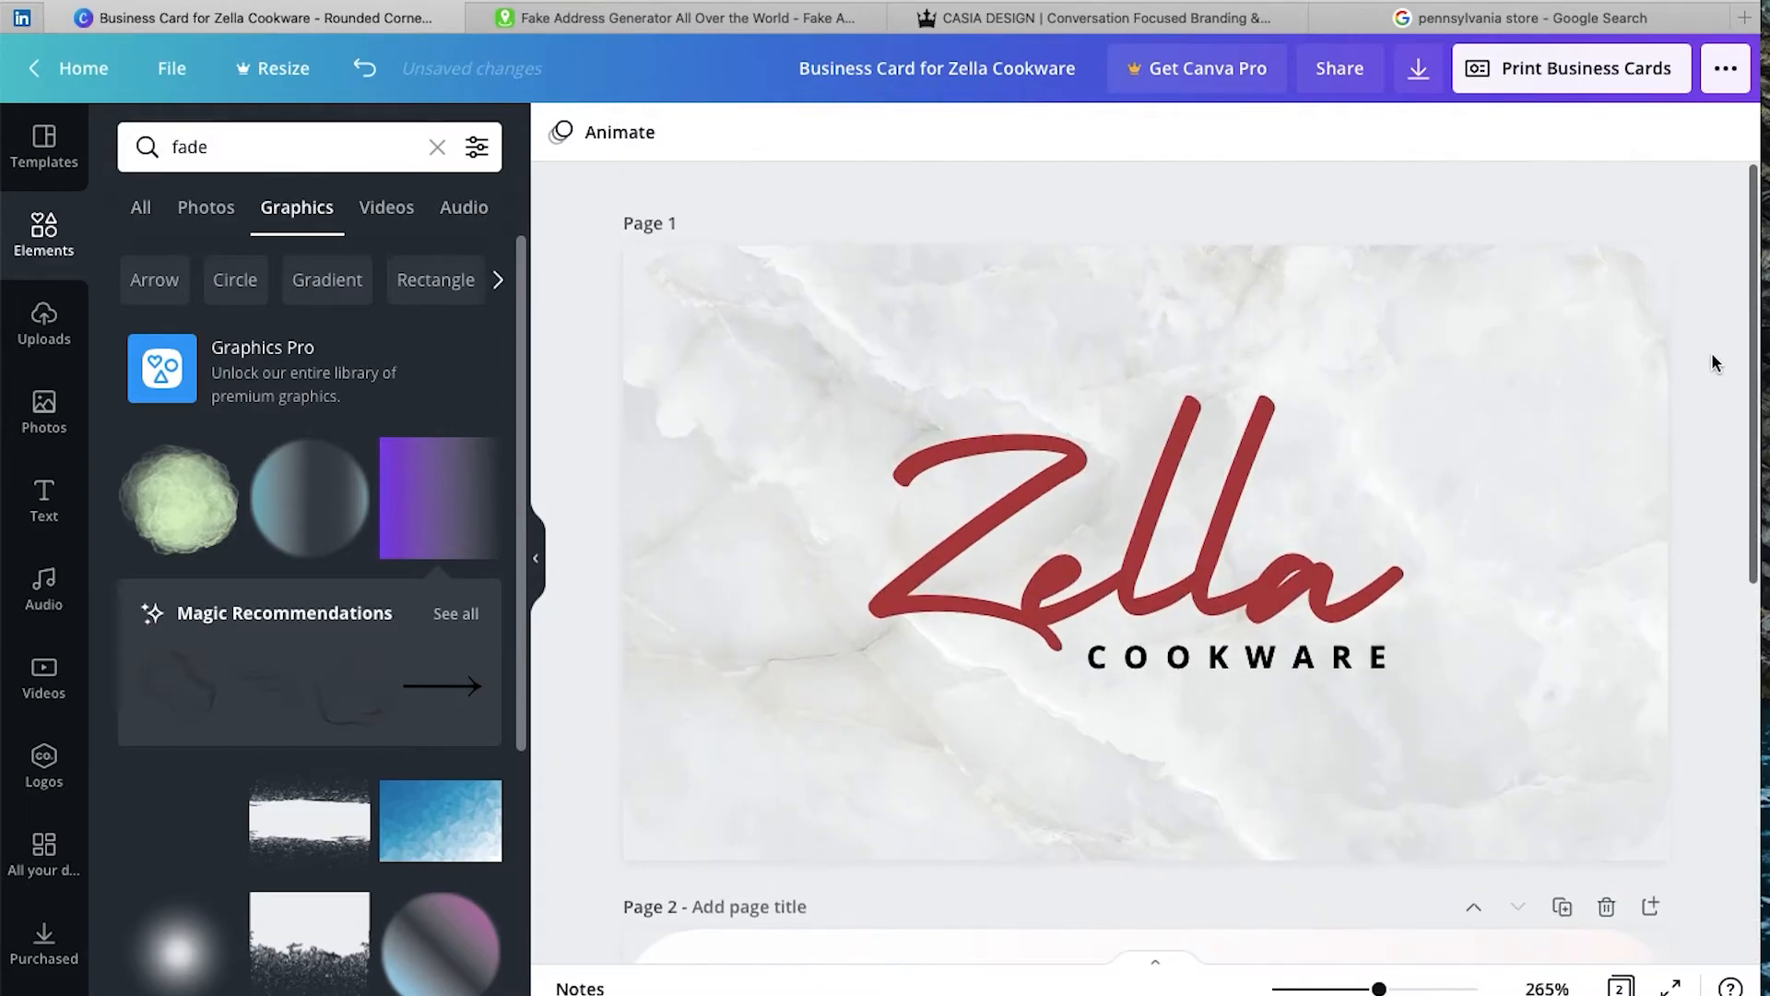
- Search photos for "cookware" and replace the marble background on page 1 with the dark cooking pot on a stove
double_click(190, 148)
type("cookware")
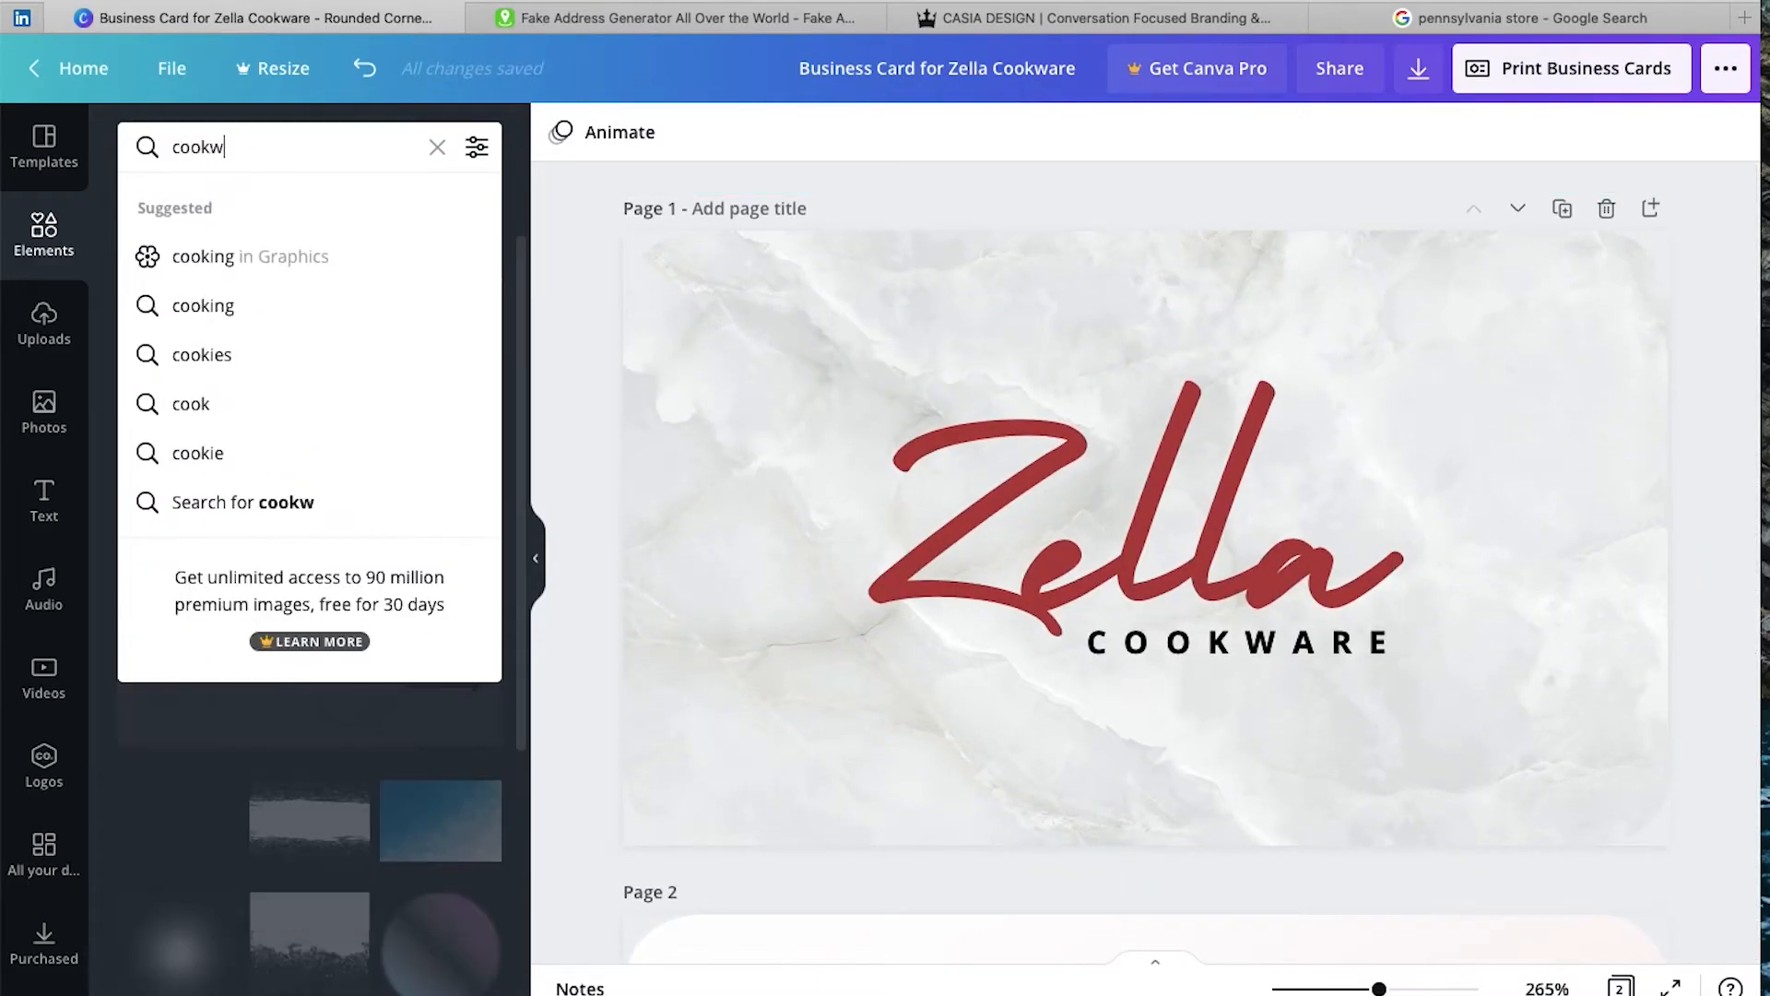
key("Return")
scroll(236, 575, "down", 2)
scroll(236, 575, "down", 5)
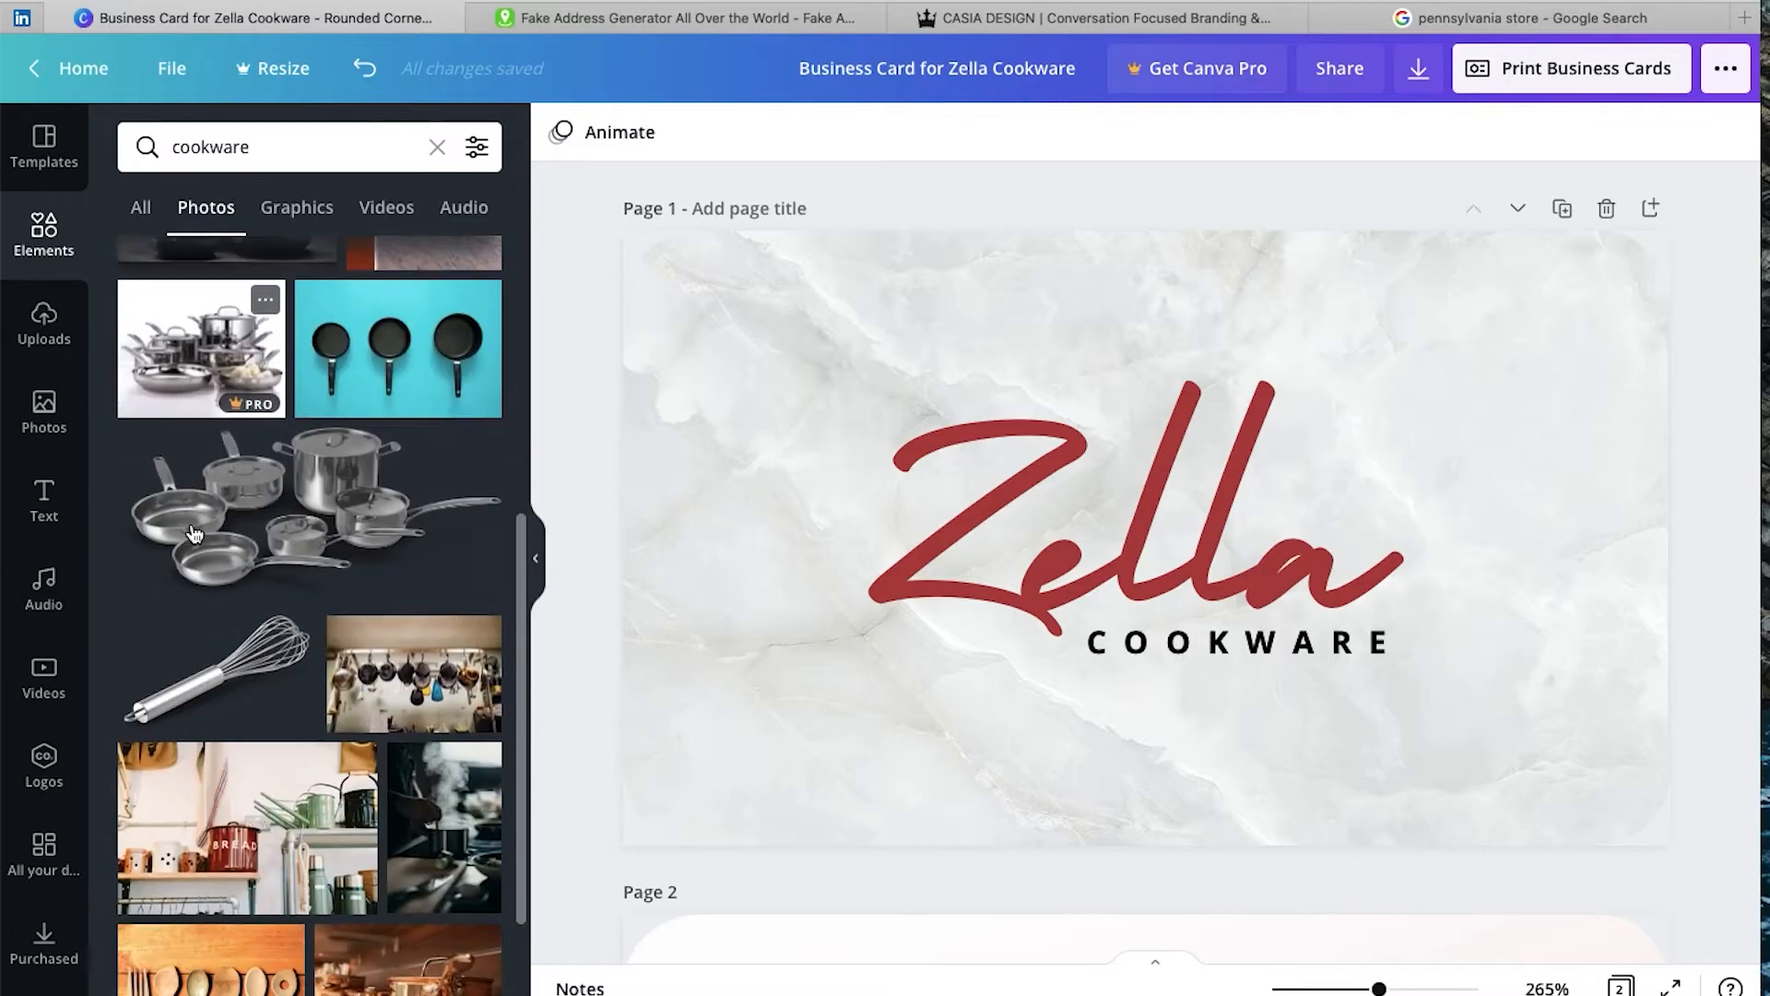
left_click(247, 646)
scroll(175, 683, "down", 3)
left_click(169, 702)
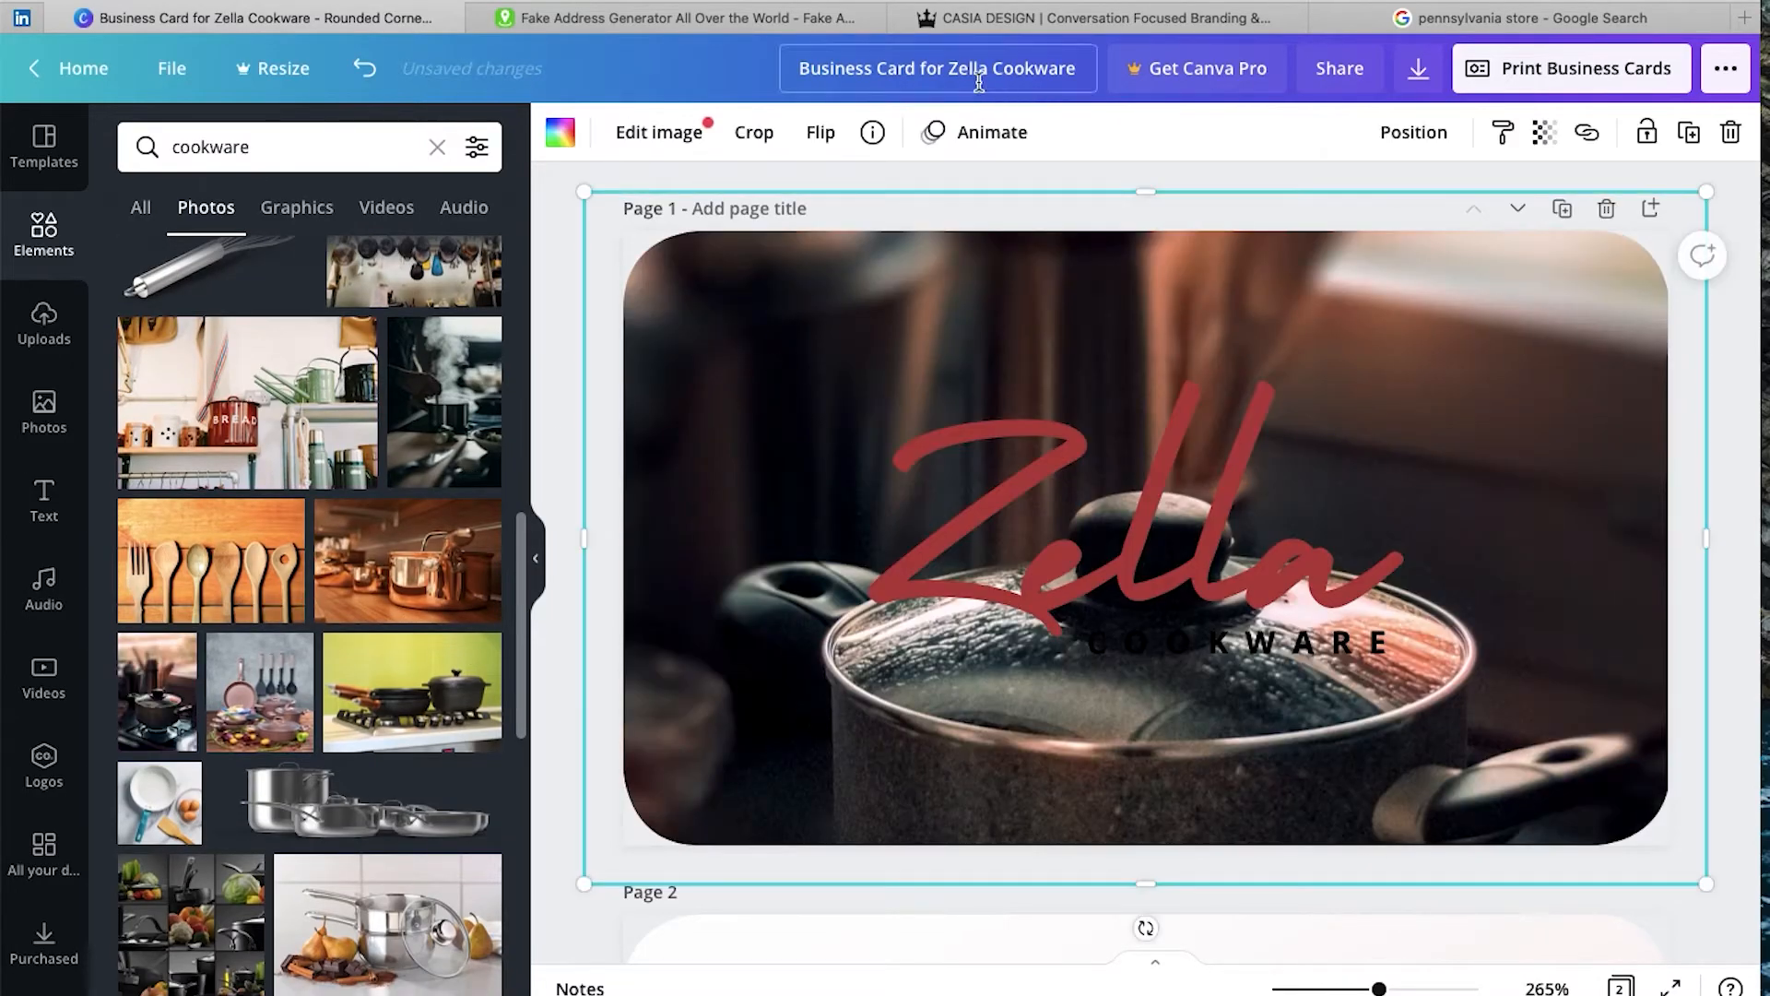
- Shift the pot photo upward within its crop so the whole pot and the stove flame show
left_click(763, 139)
left_click_drag(1169, 581, 1169, 316)
left_click(1734, 162)
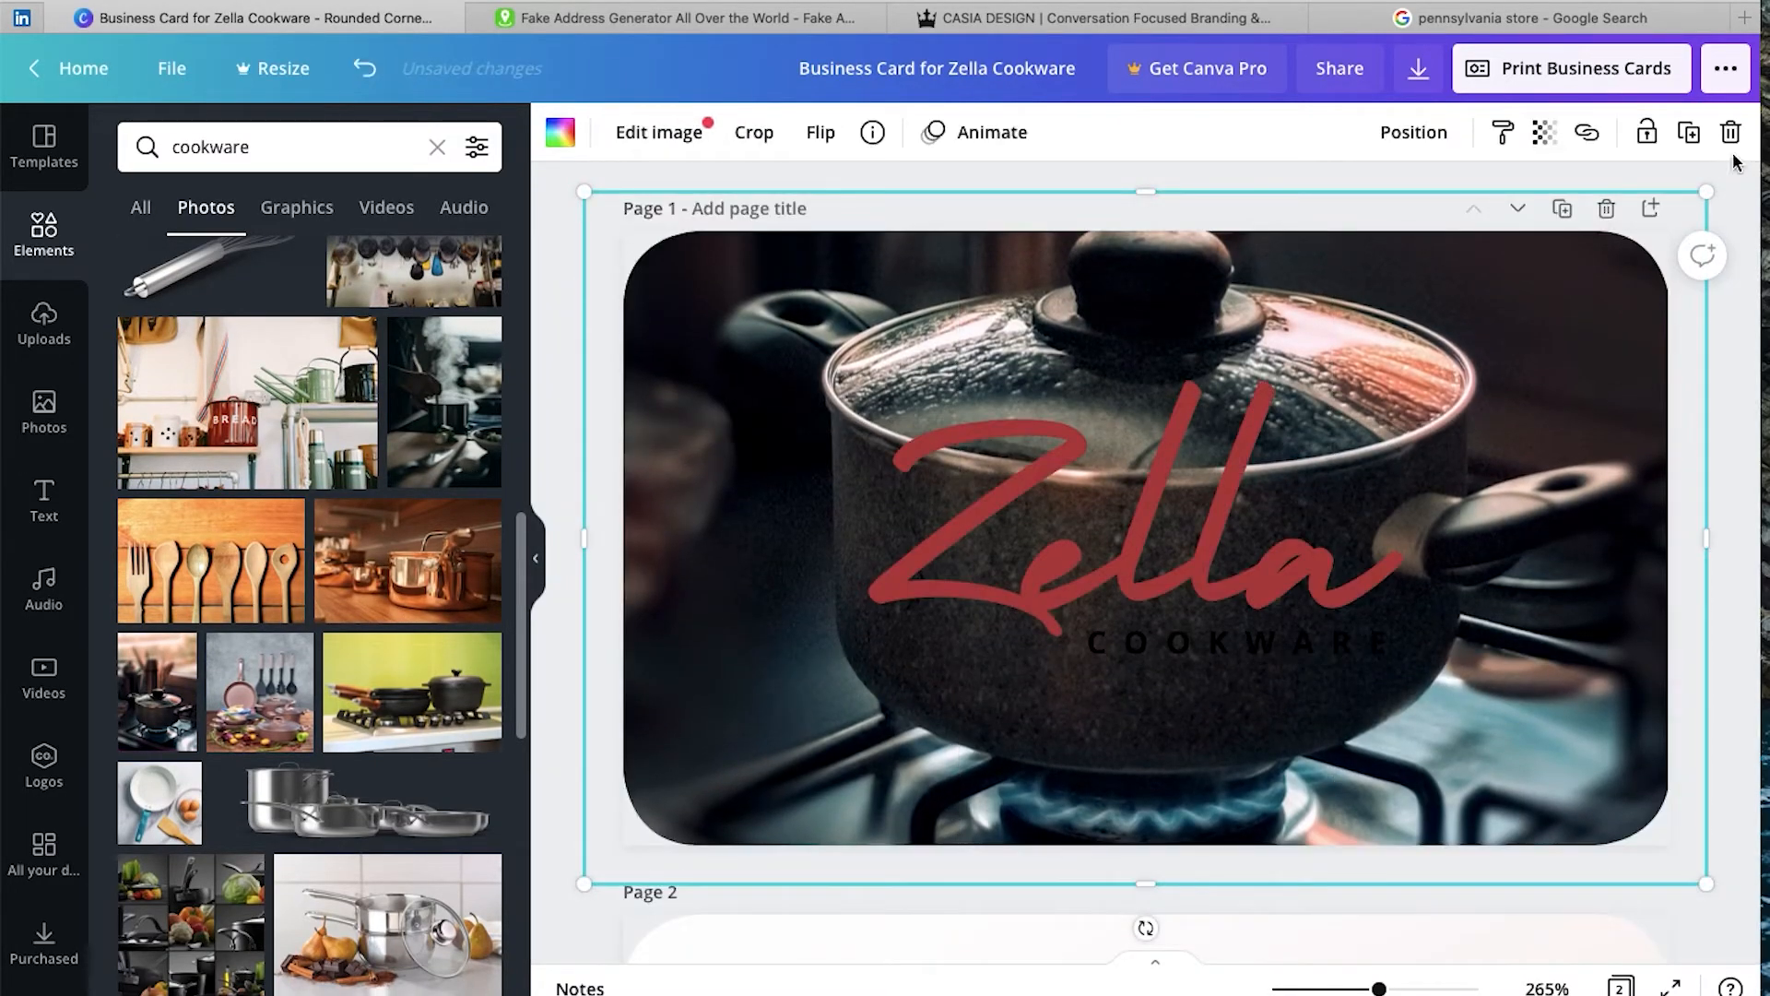
left_click(1735, 376)
- Change the COOKWARE text on page 1 to white
double_click(1267, 638)
left_click(934, 138)
left_click(337, 264)
left_click(1710, 354)
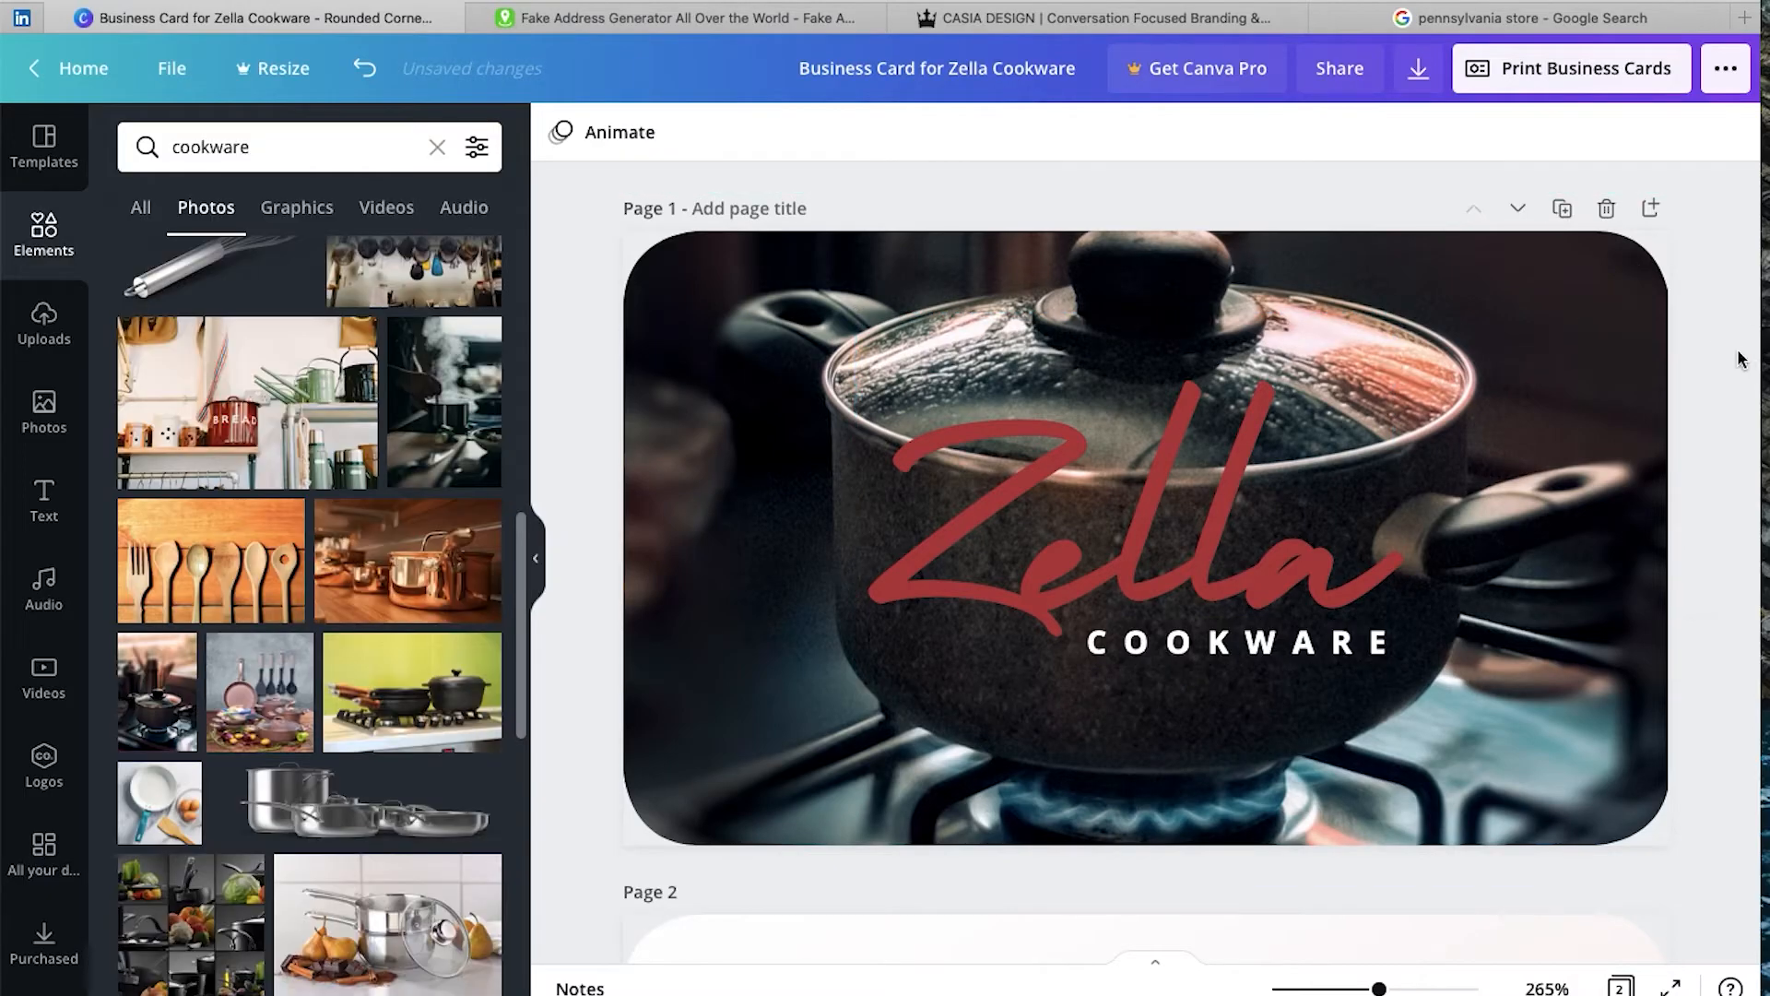
scroll(1724, 339, "up", 2)
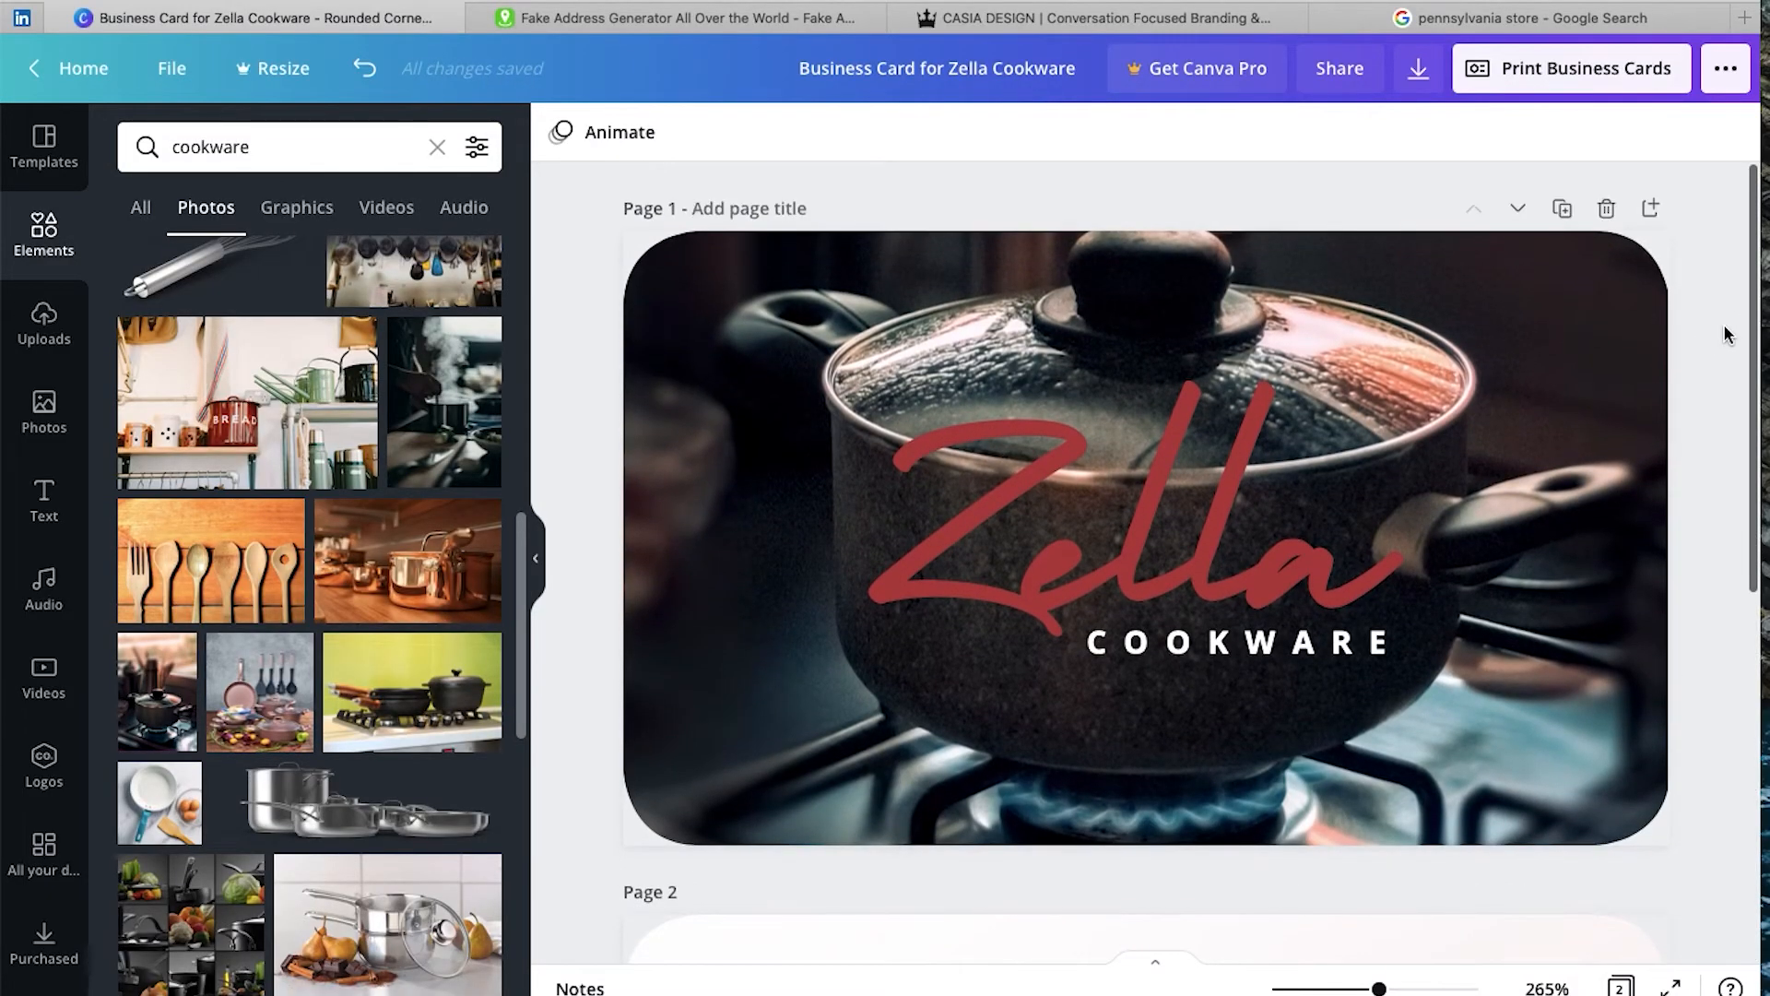
- Review the double-sided print preview and print options for the rounded business cards
left_click(1521, 70)
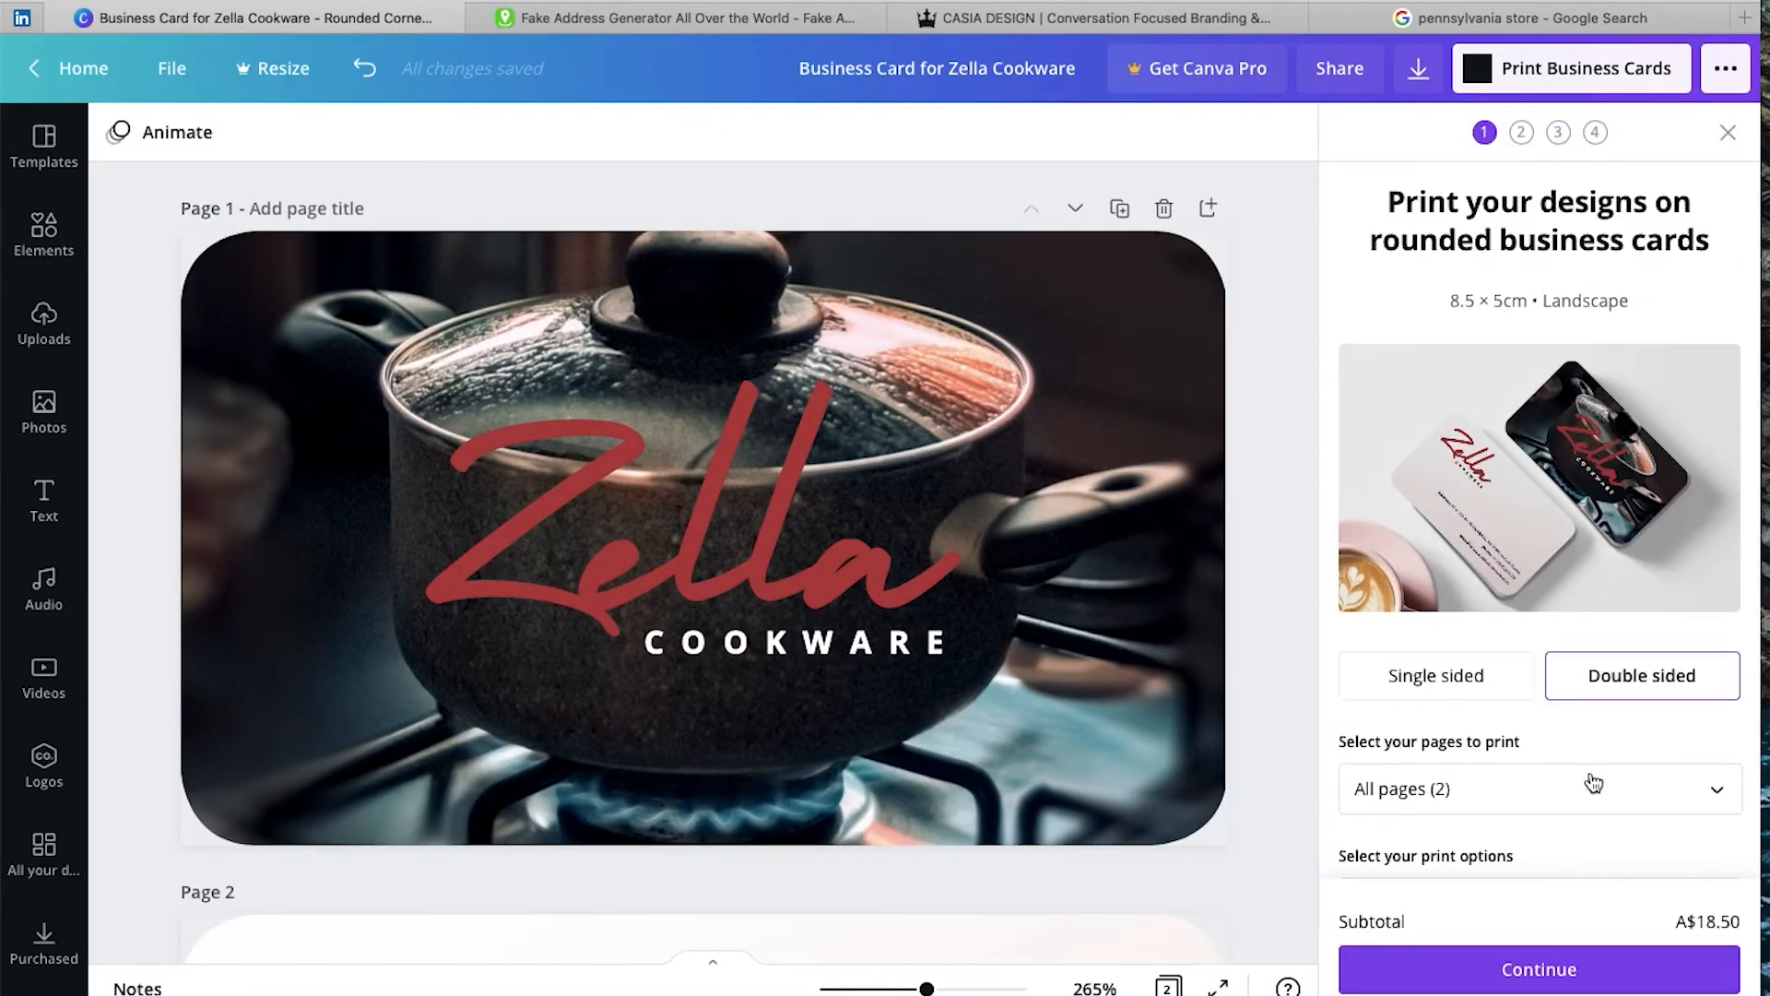
scroll(1584, 793, "down", 5)
scroll(1584, 792, "up", 5)
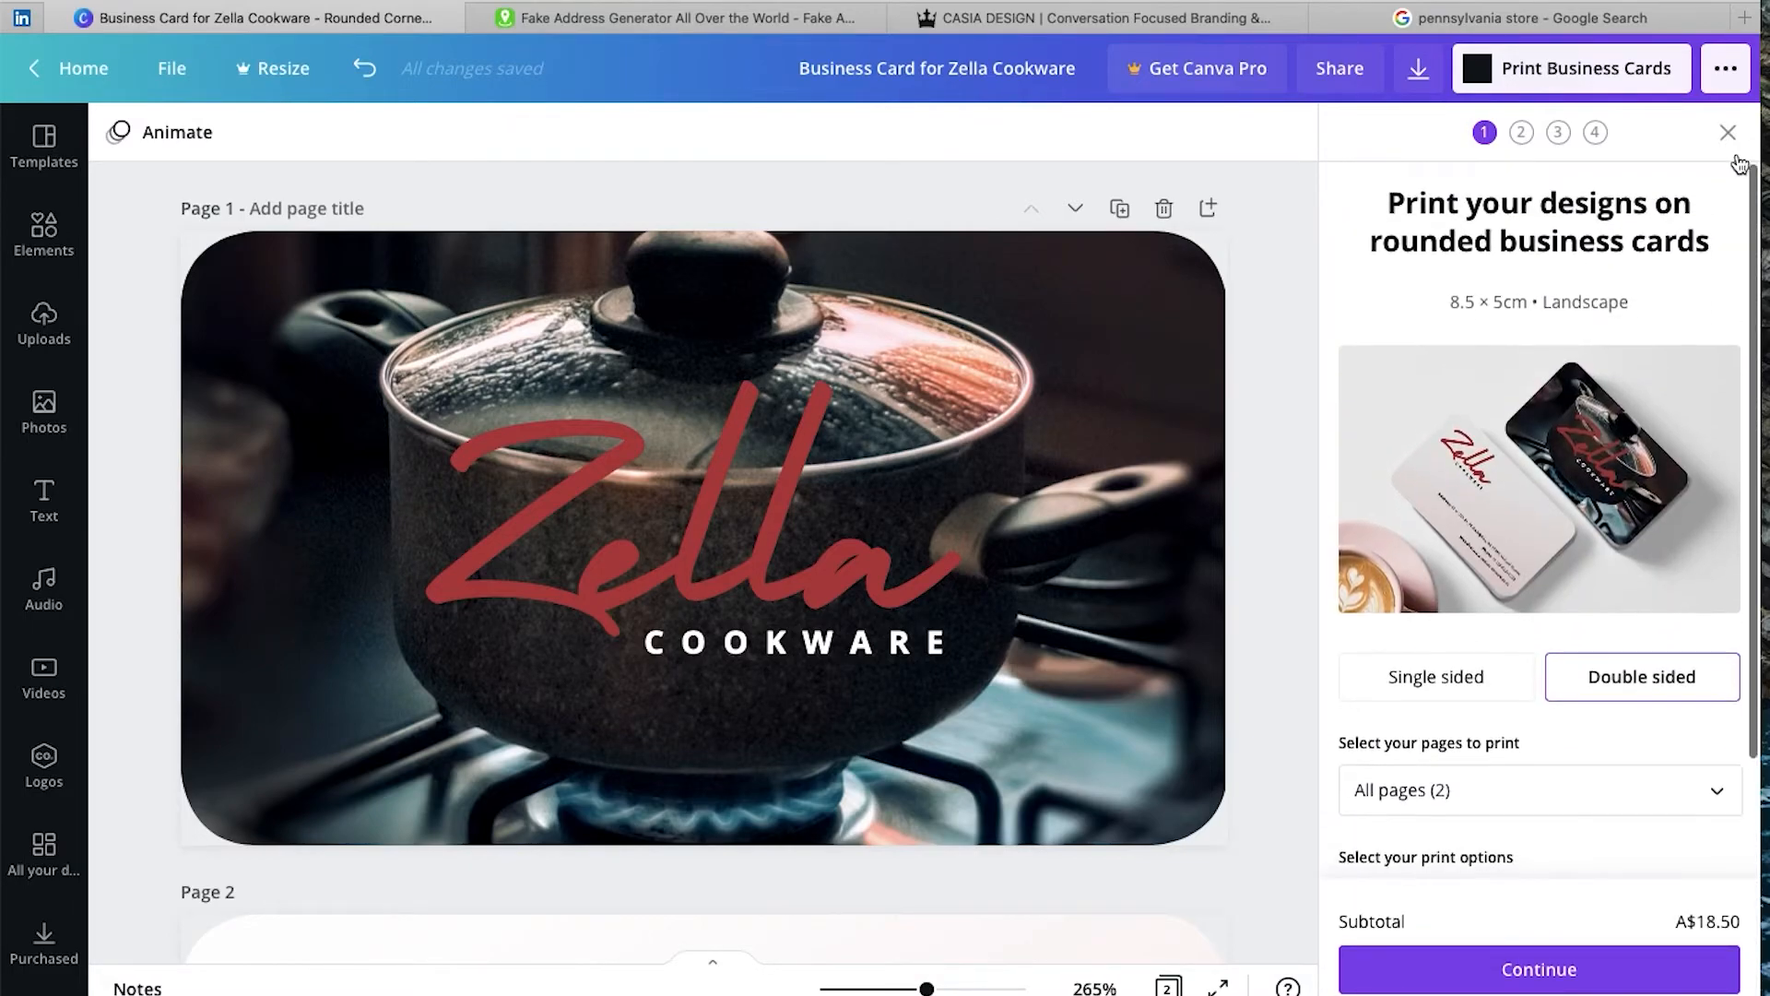
left_click(1727, 133)
- Download both pages of the business card design as PNG and dismiss the referral offer
left_click(1415, 68)
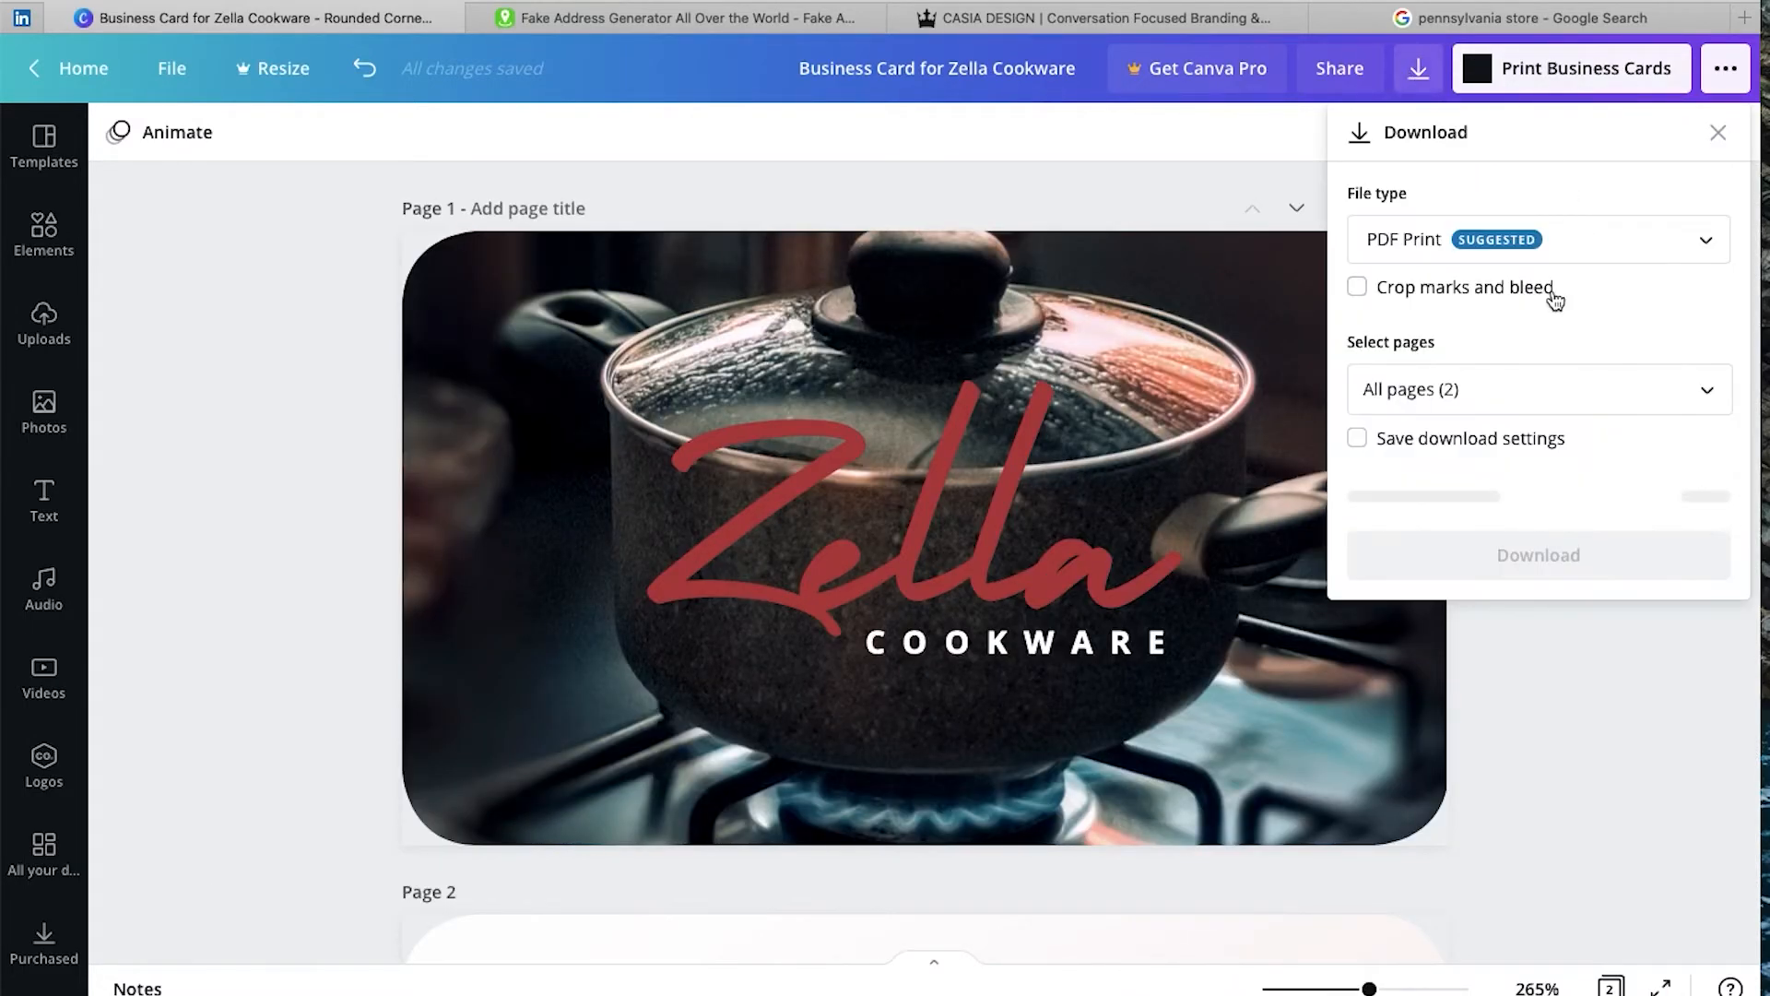
left_click(1515, 241)
left_click(1509, 82)
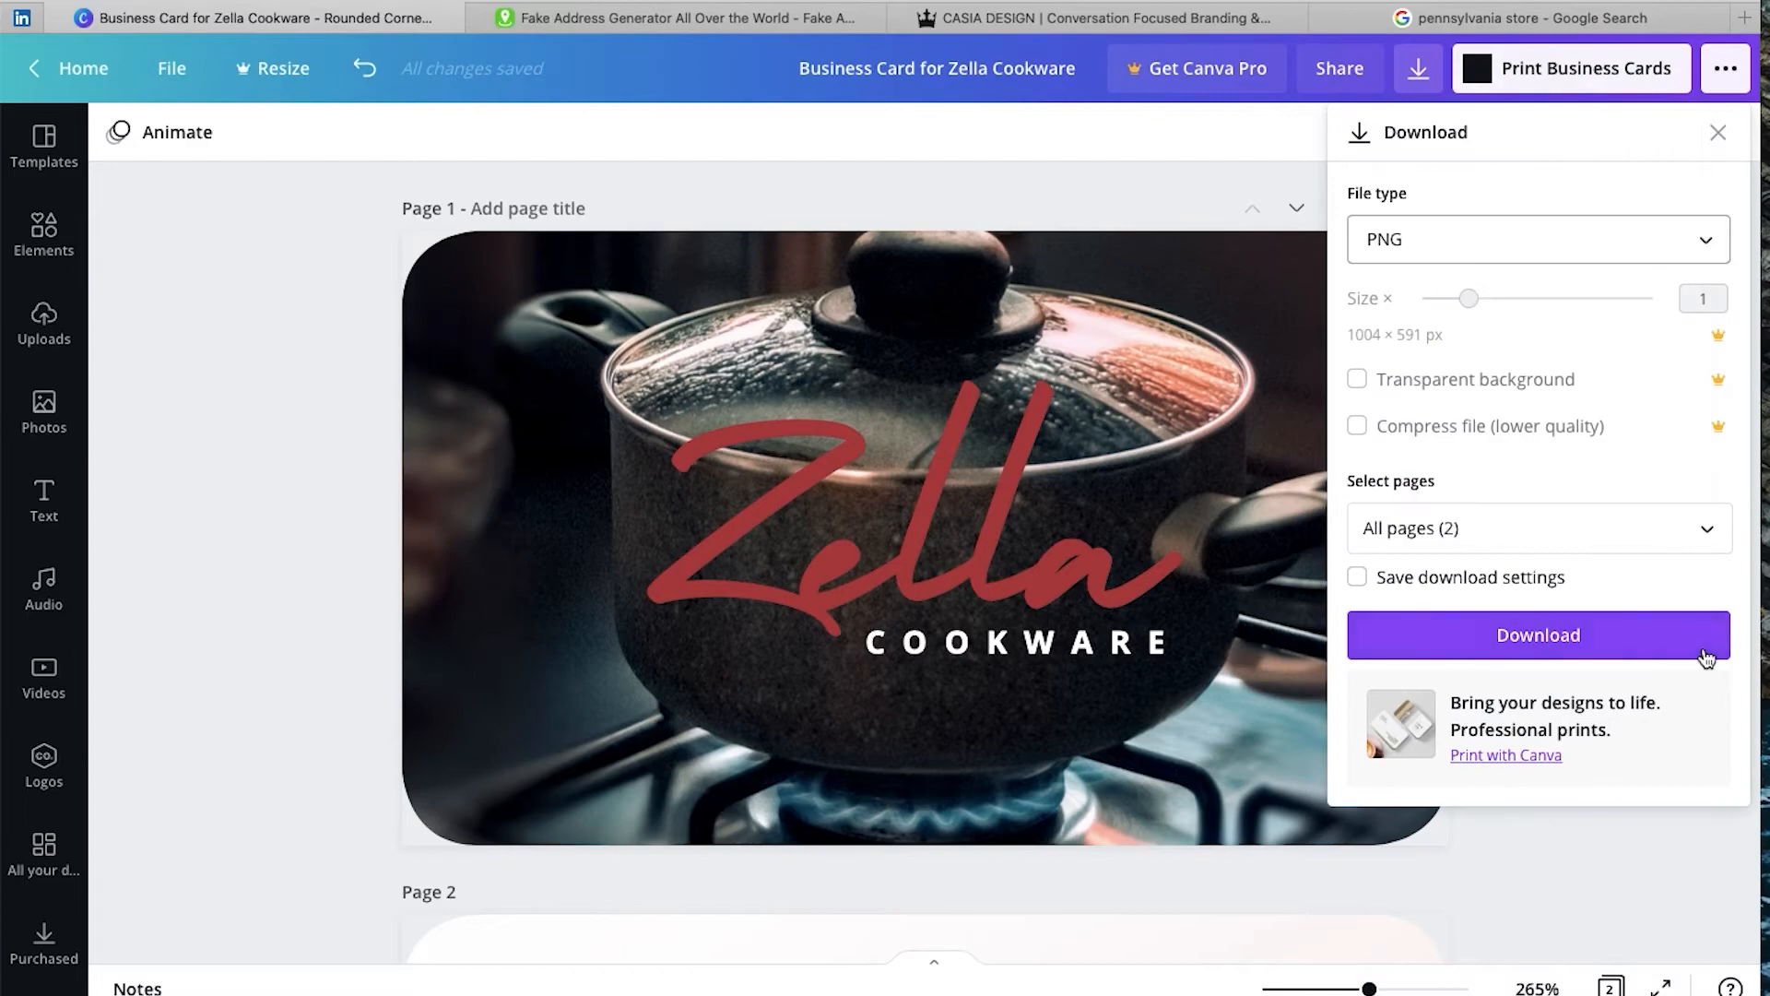
left_click(1538, 635)
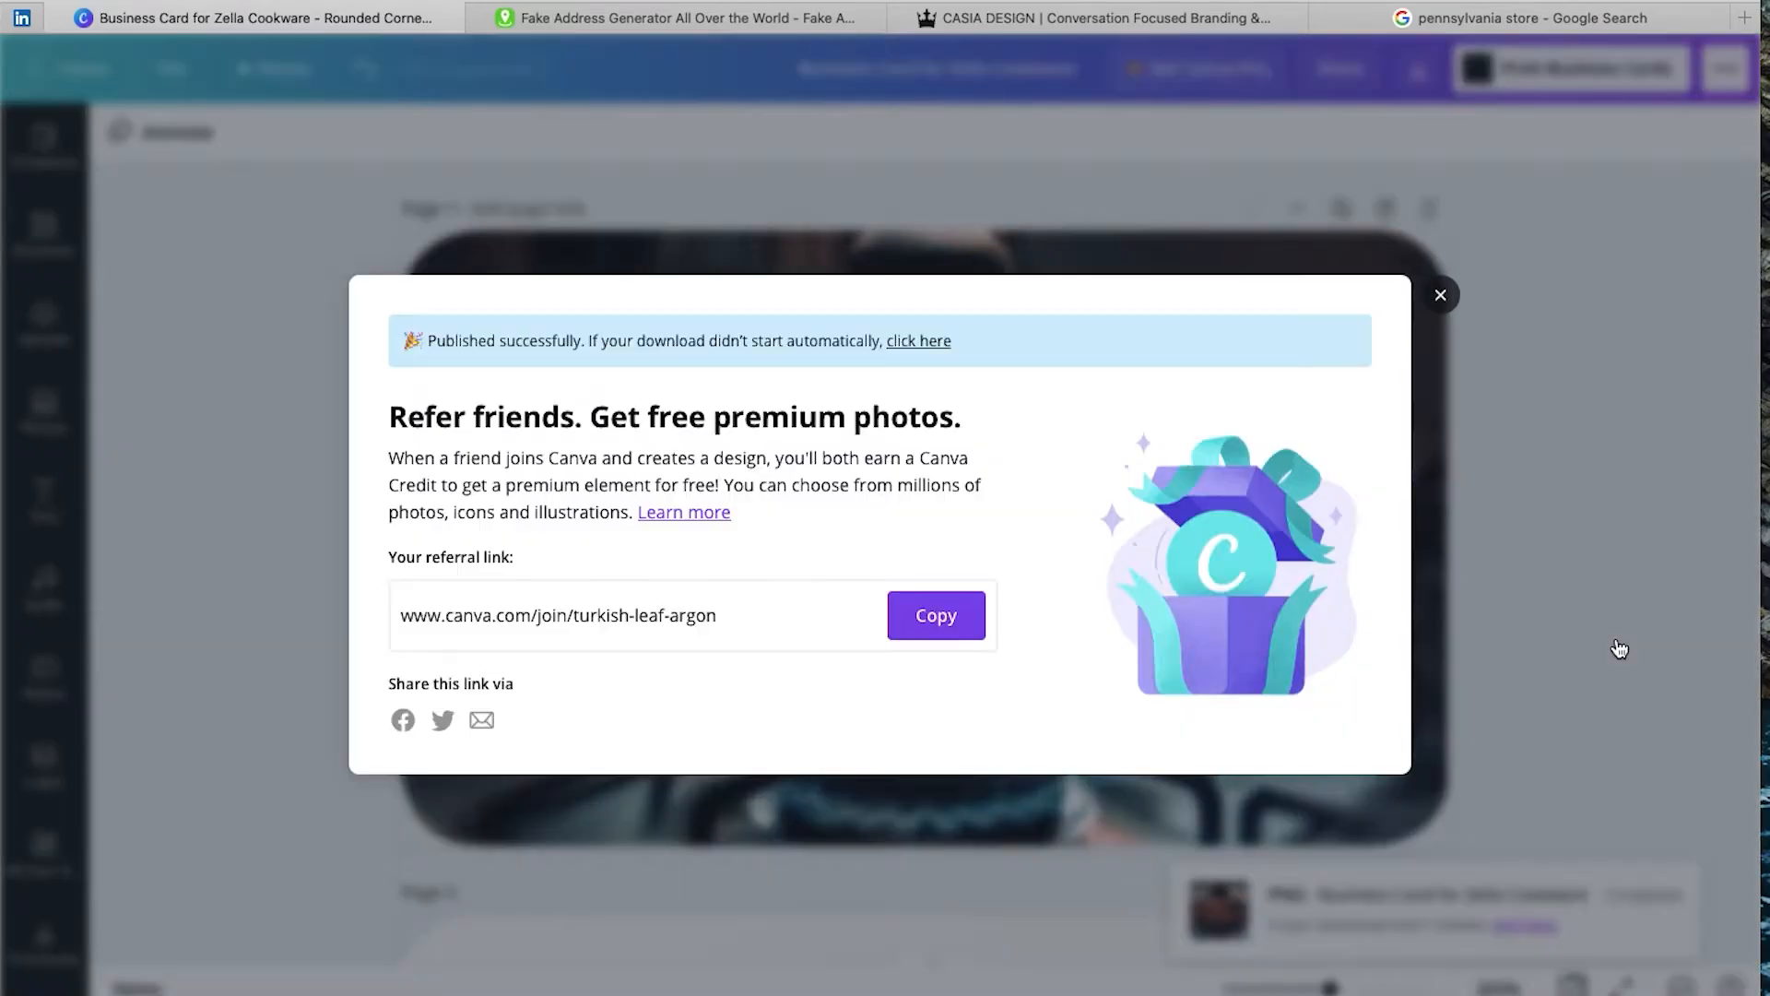
left_click(1624, 443)
scroll(1624, 442, "down", 4)
scroll(1624, 442, "up", 4)
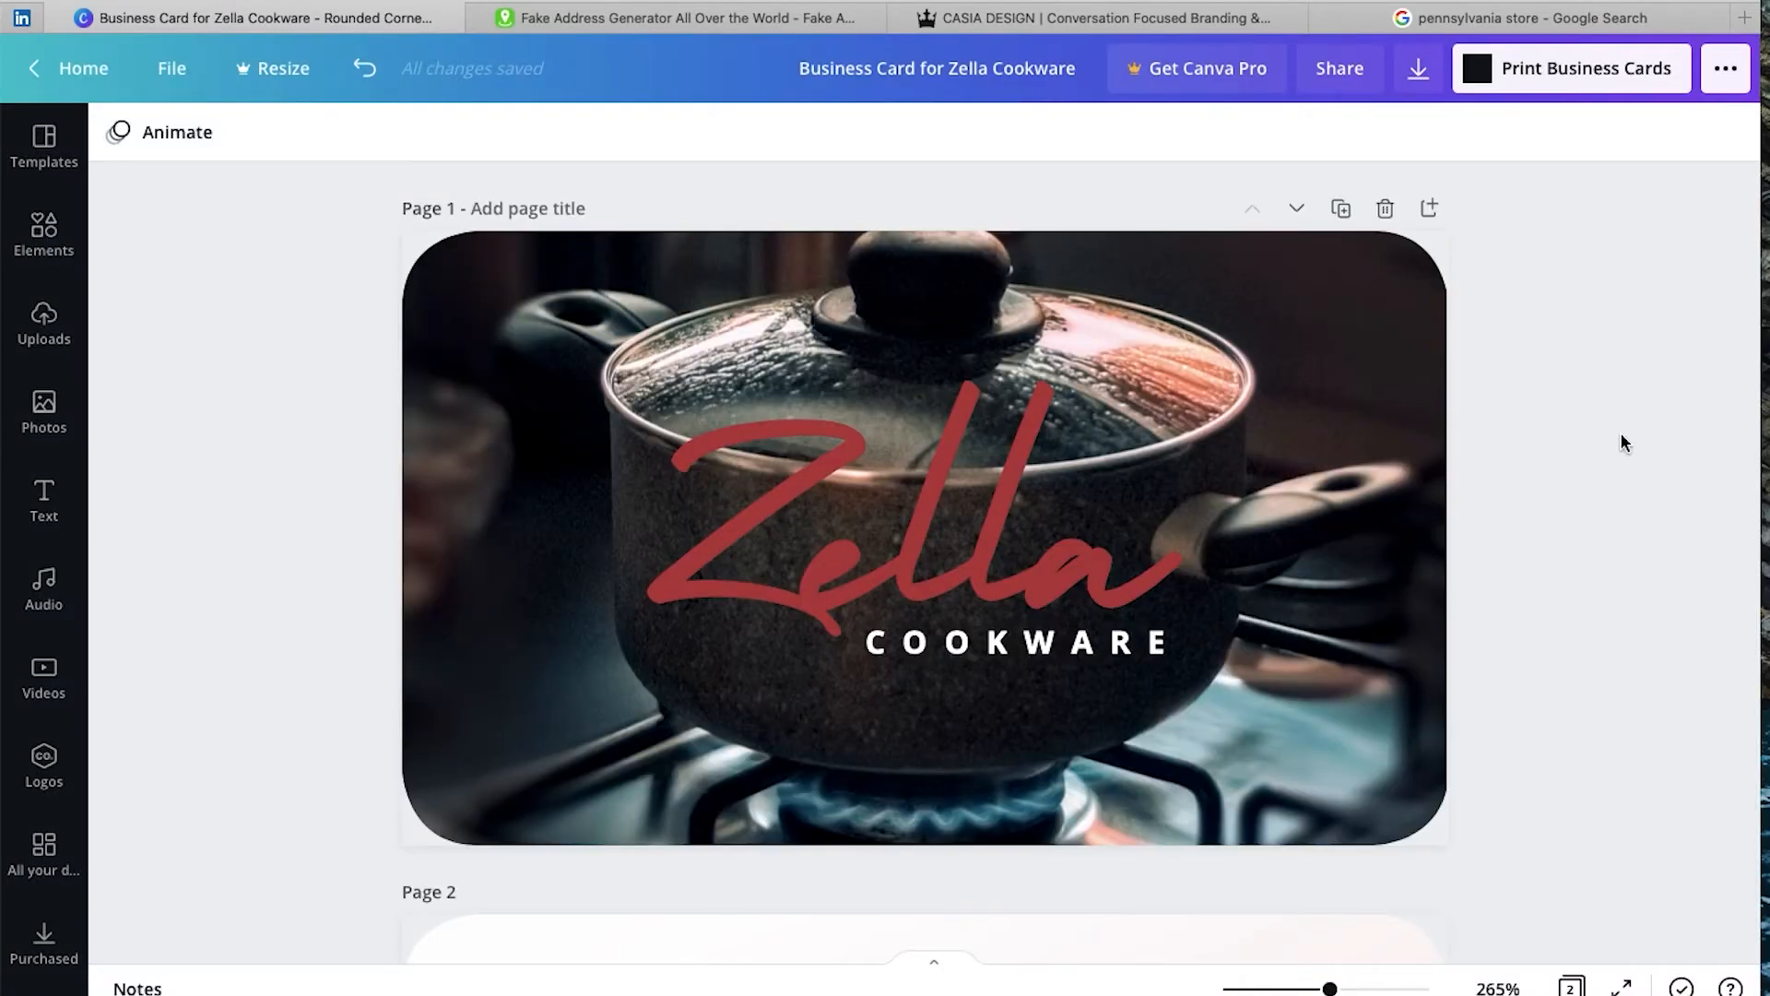